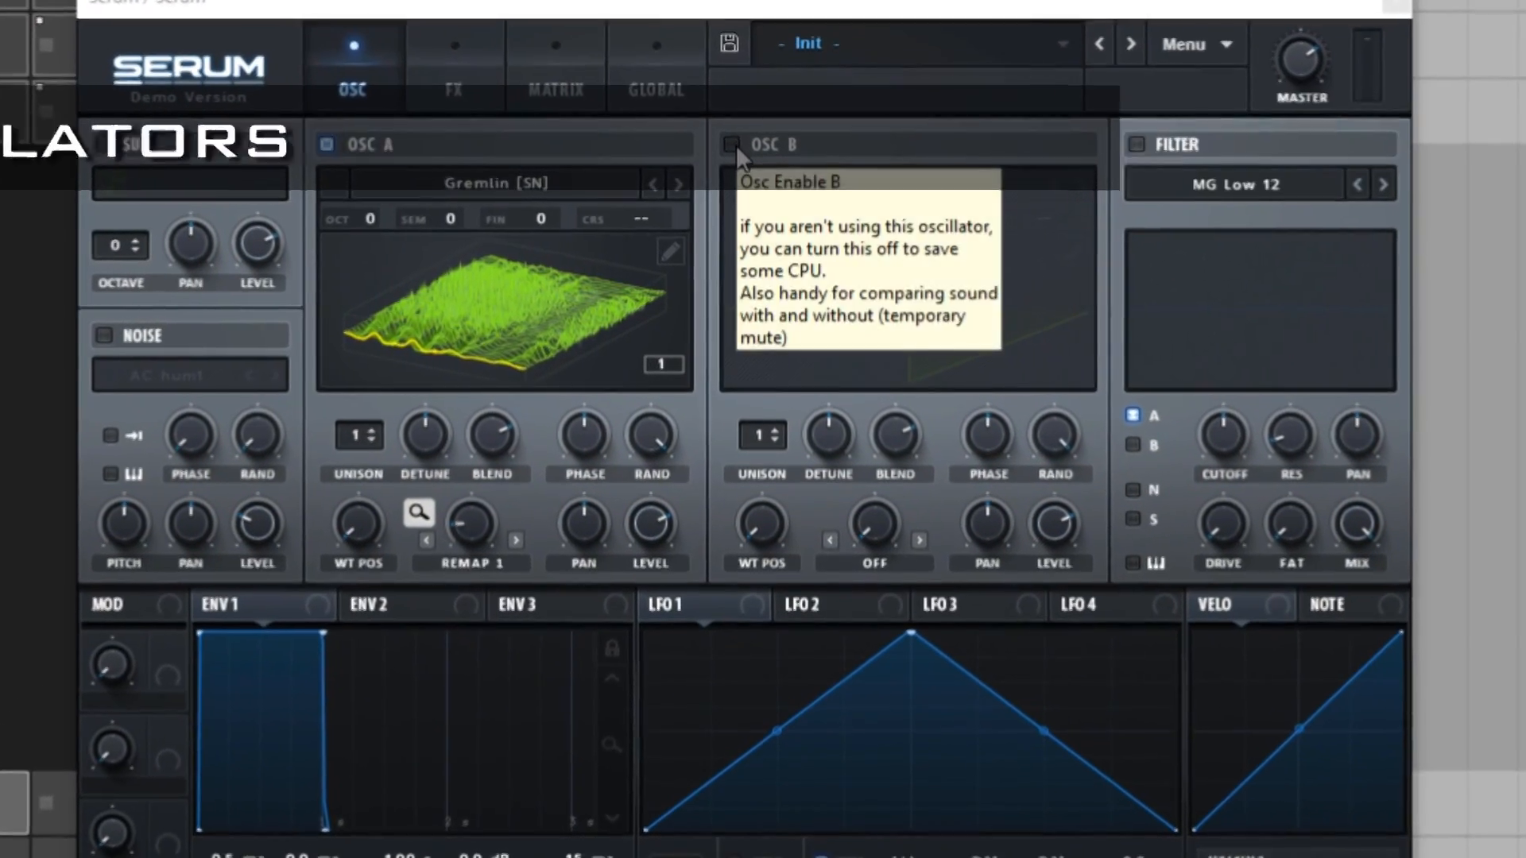
# Step: Enable oscillator B, the sub oscillator and the noise oscillator
pyautogui.click(737, 157)
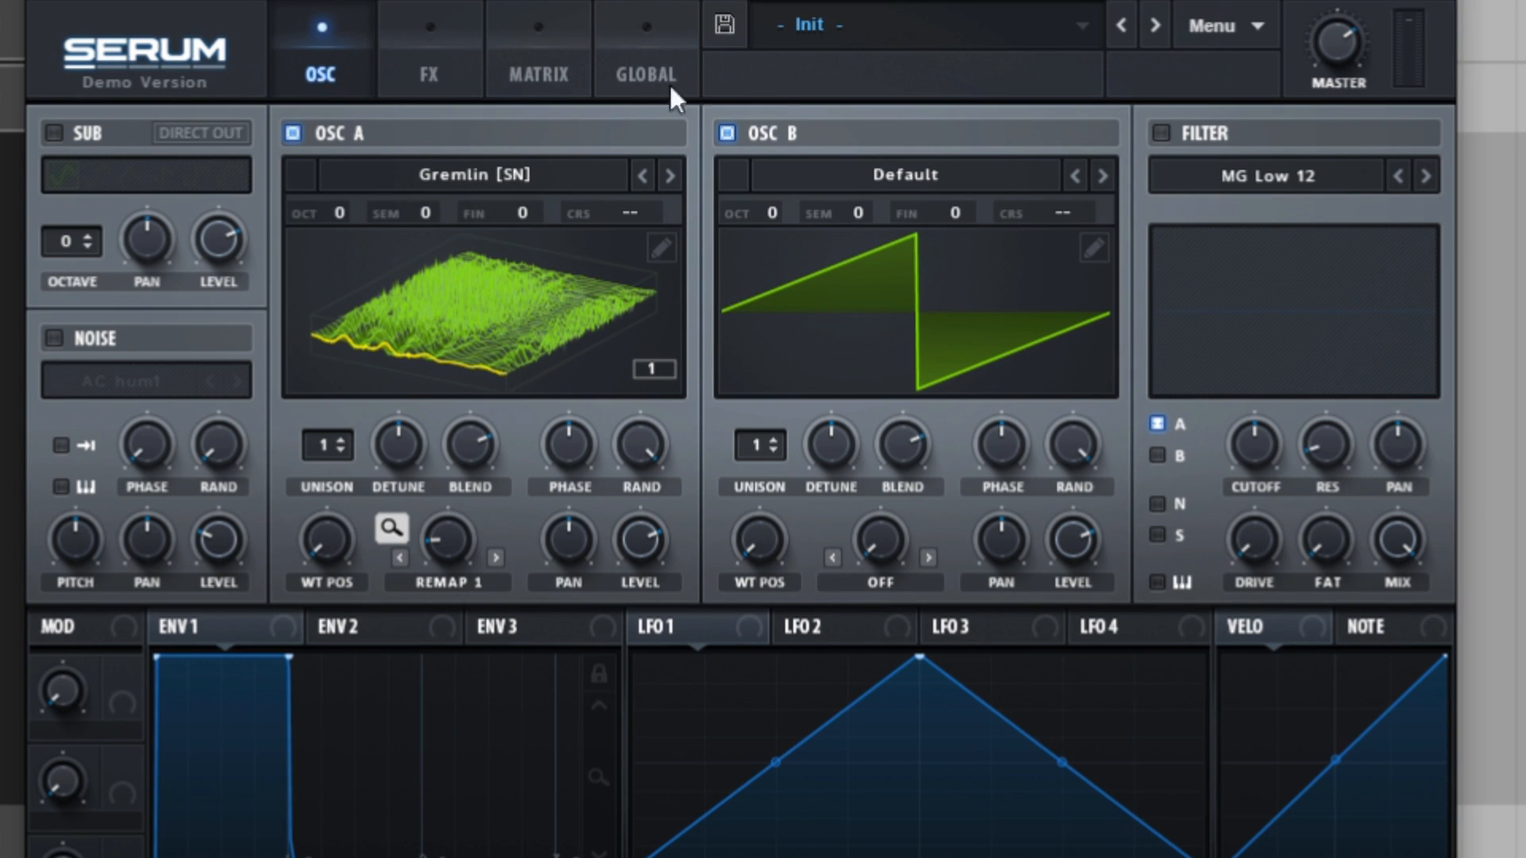
pyautogui.click(54, 132)
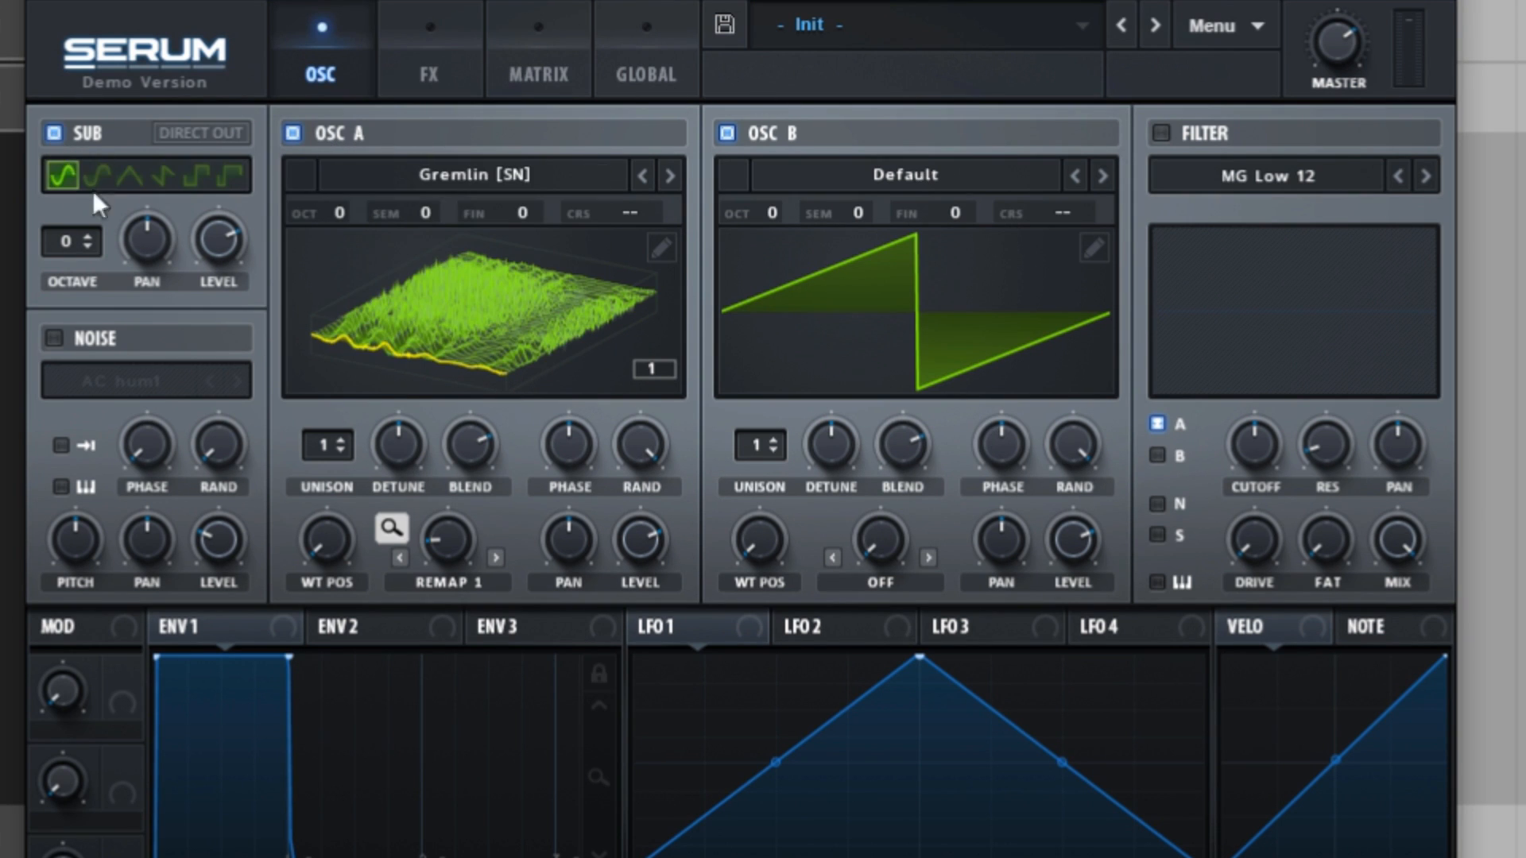
pyautogui.click(52, 340)
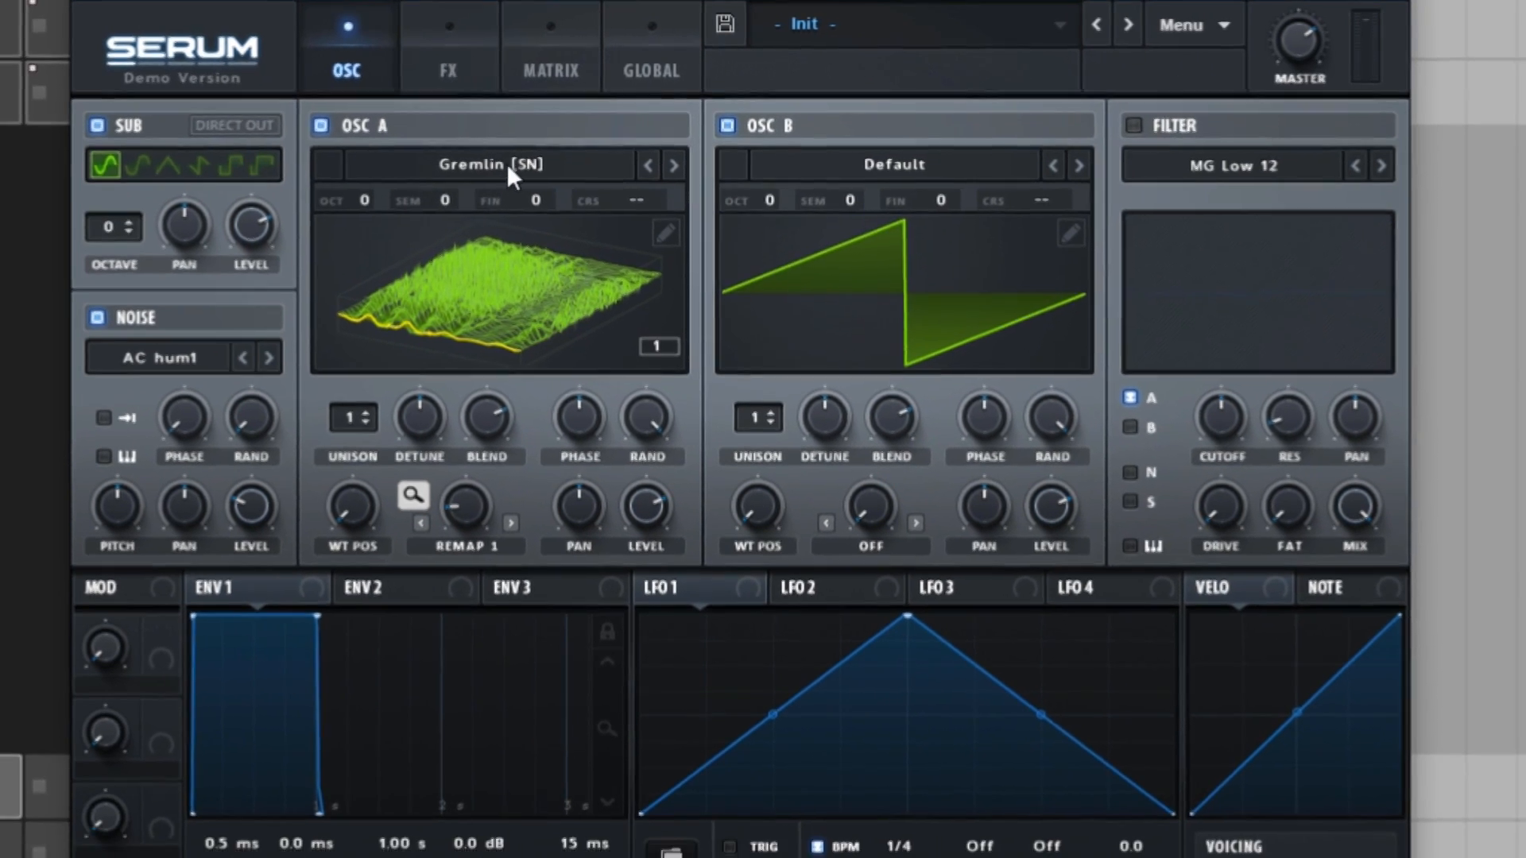
# Step: Load the spectral wavetable Reesey Mess 2 [SL] into oscillator A
pyautogui.click(509, 174)
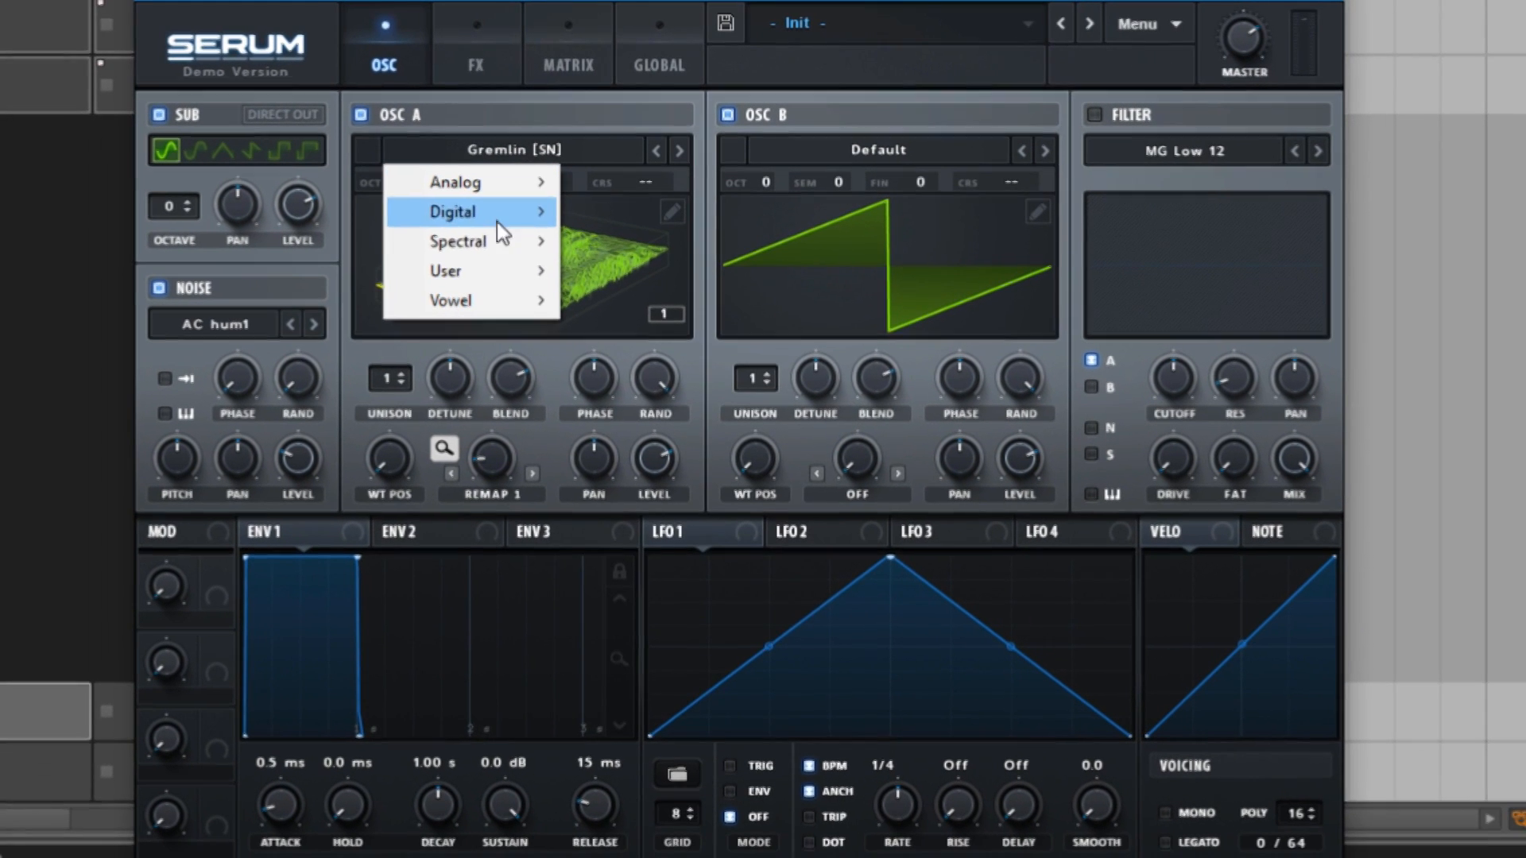
pyautogui.moveTo(493, 238)
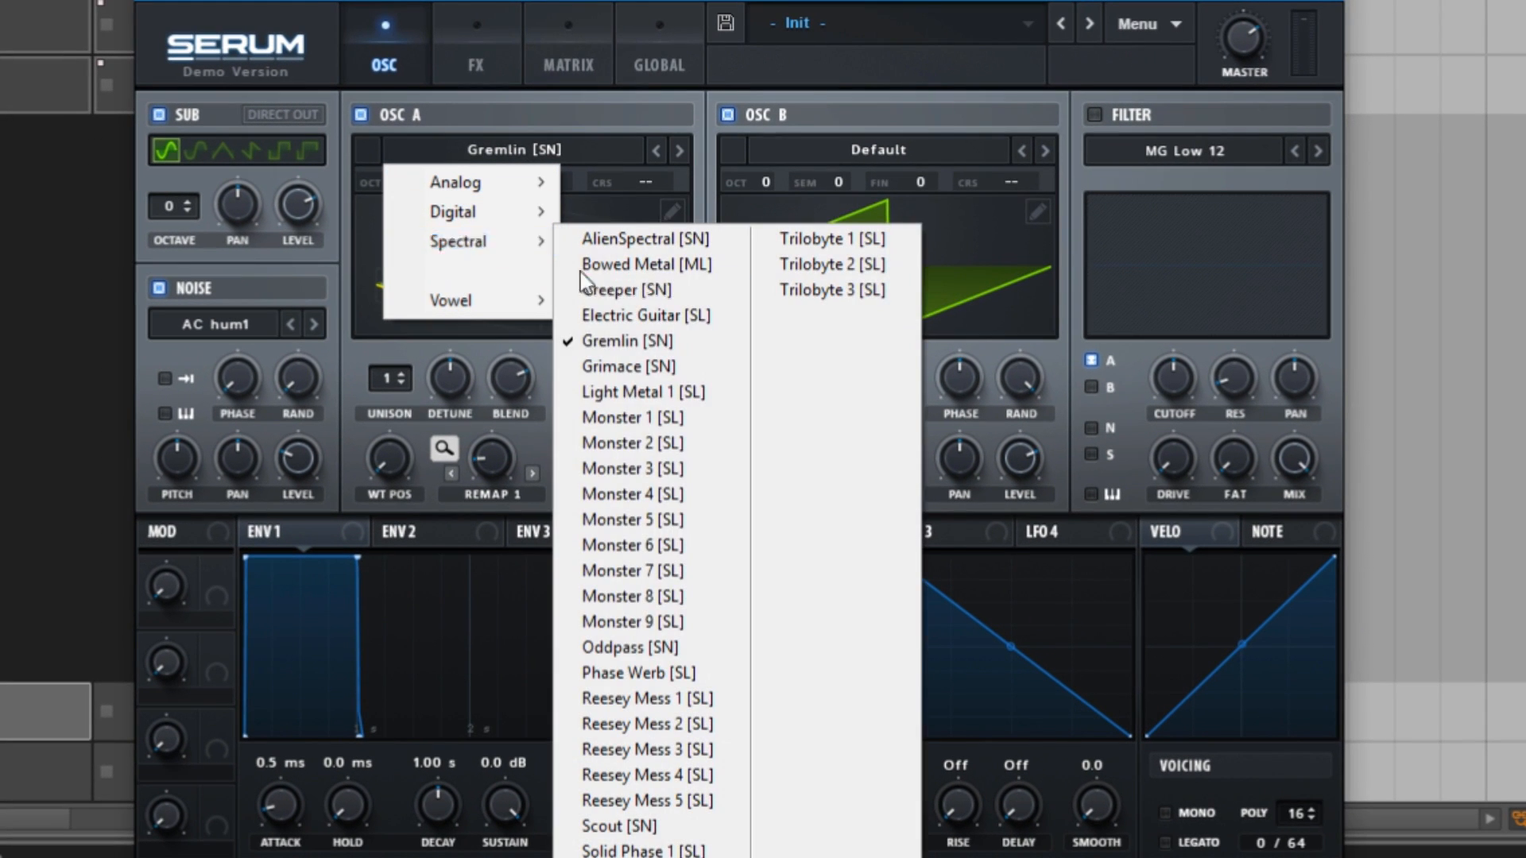
pyautogui.click(640, 727)
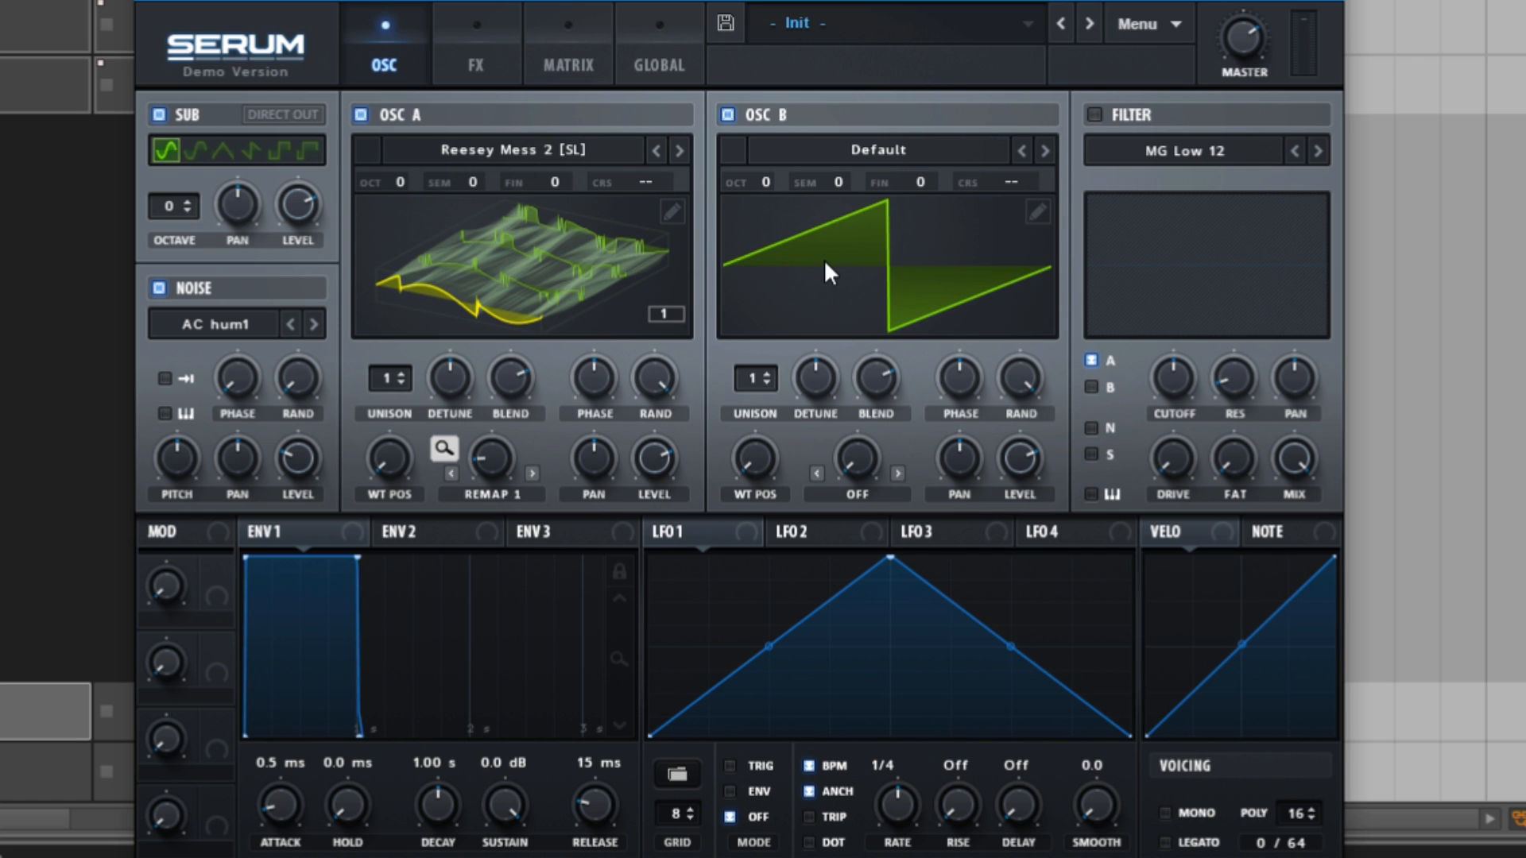
# Step: Set oscillator A's warp mode to Remap 4 and reshape its remap curve by moving the curve's midpoint
pyautogui.click(506, 502)
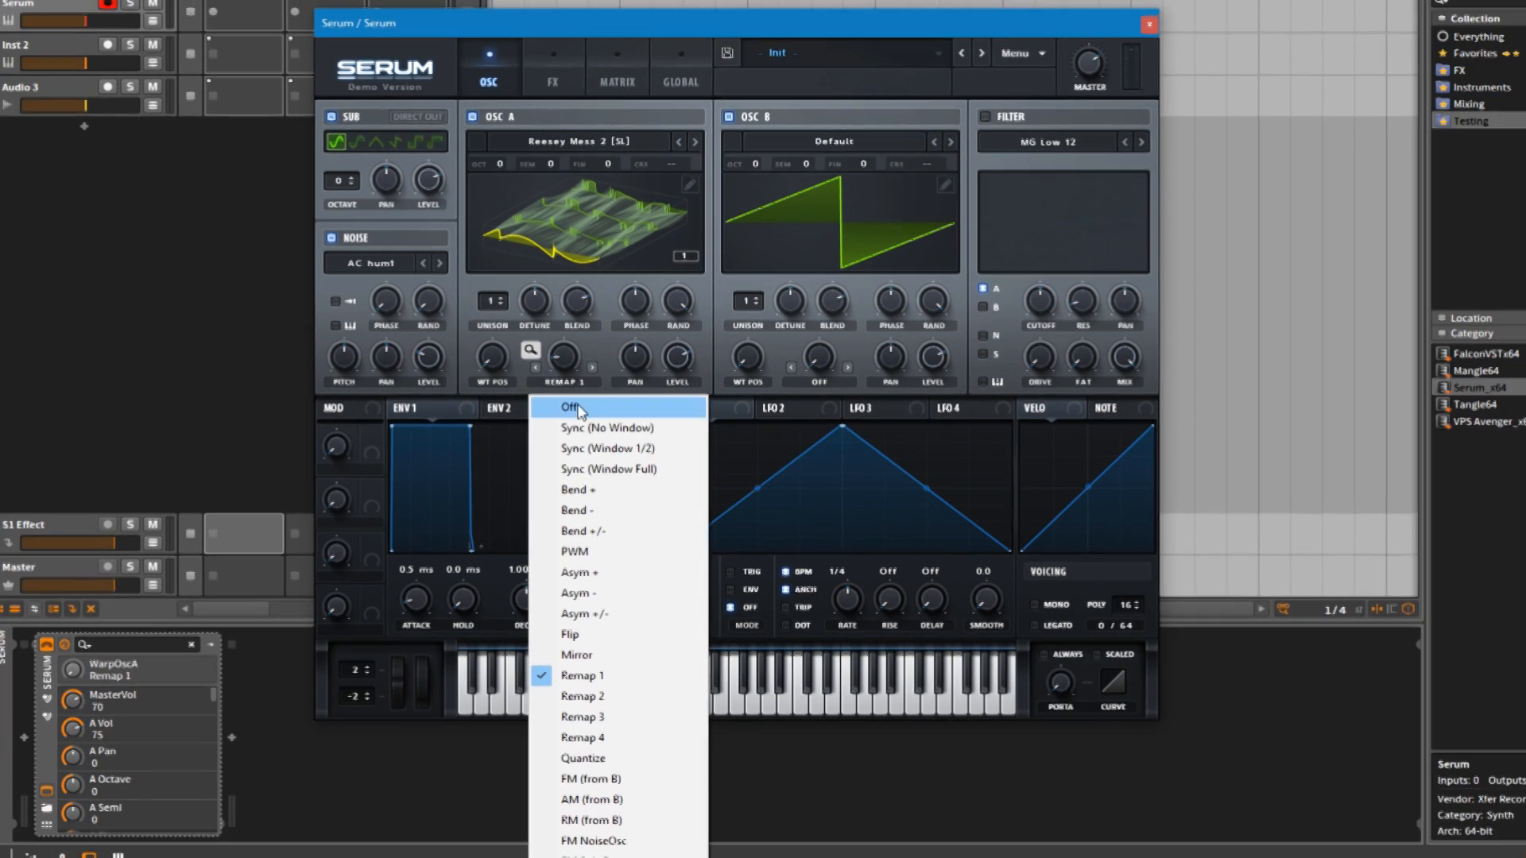
pyautogui.click(608, 729)
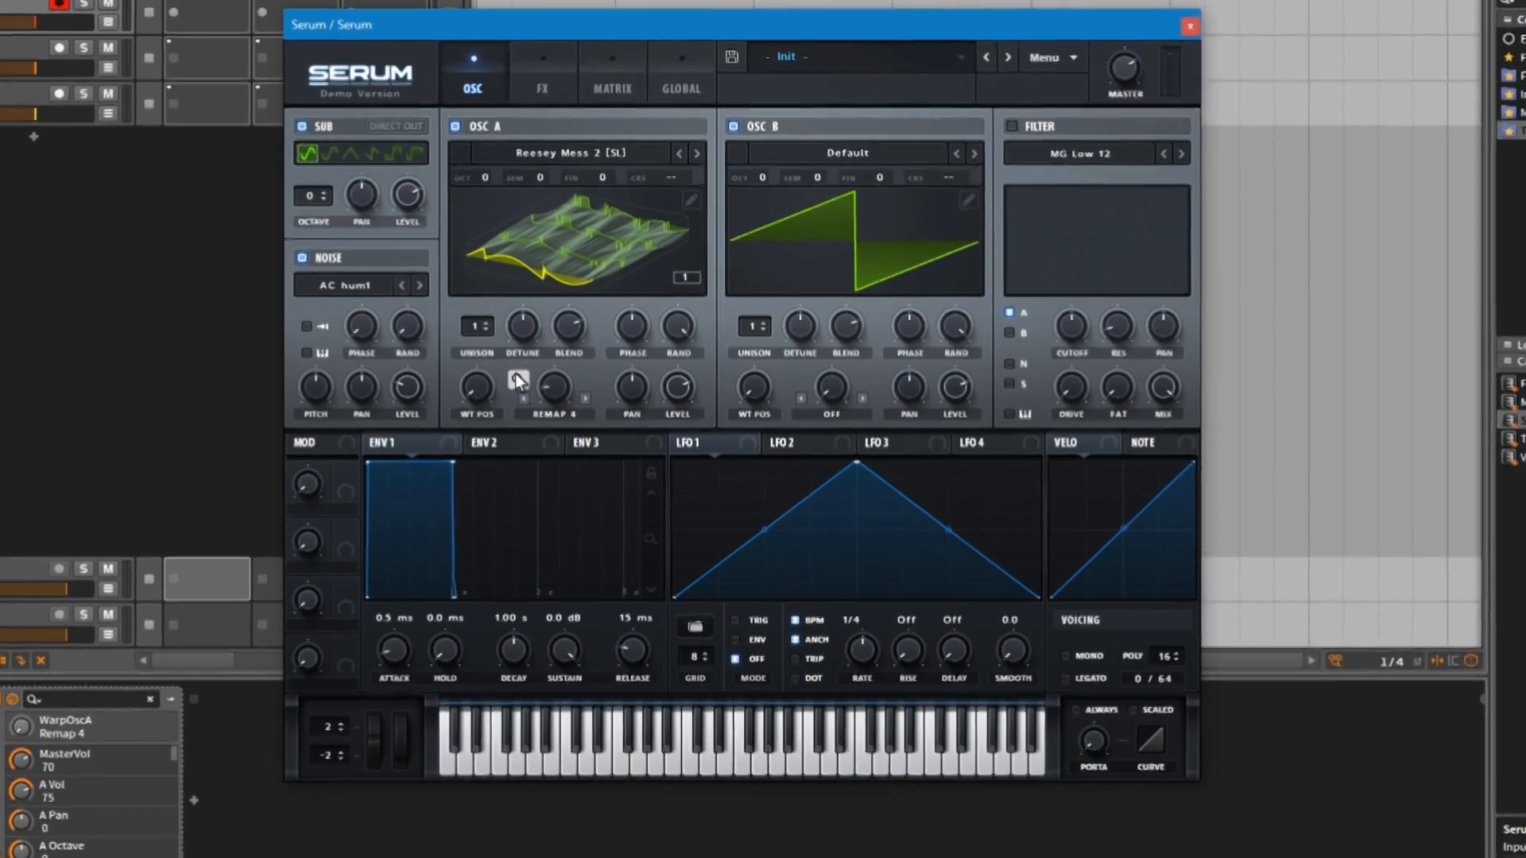
pyautogui.click(534, 346)
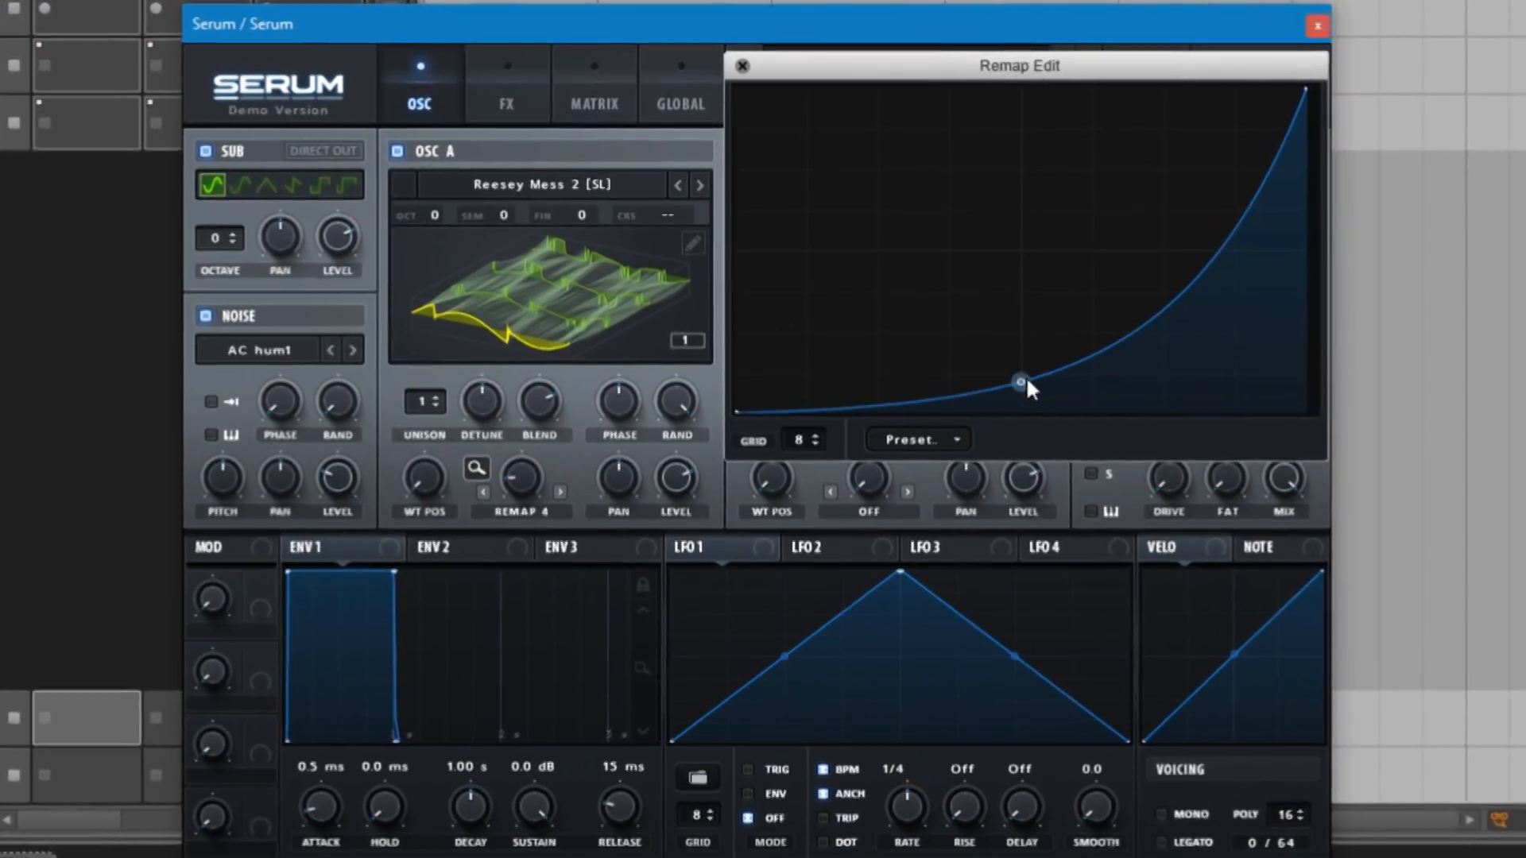
pyautogui.moveTo(998, 356); pyautogui.dragTo(960, 247)
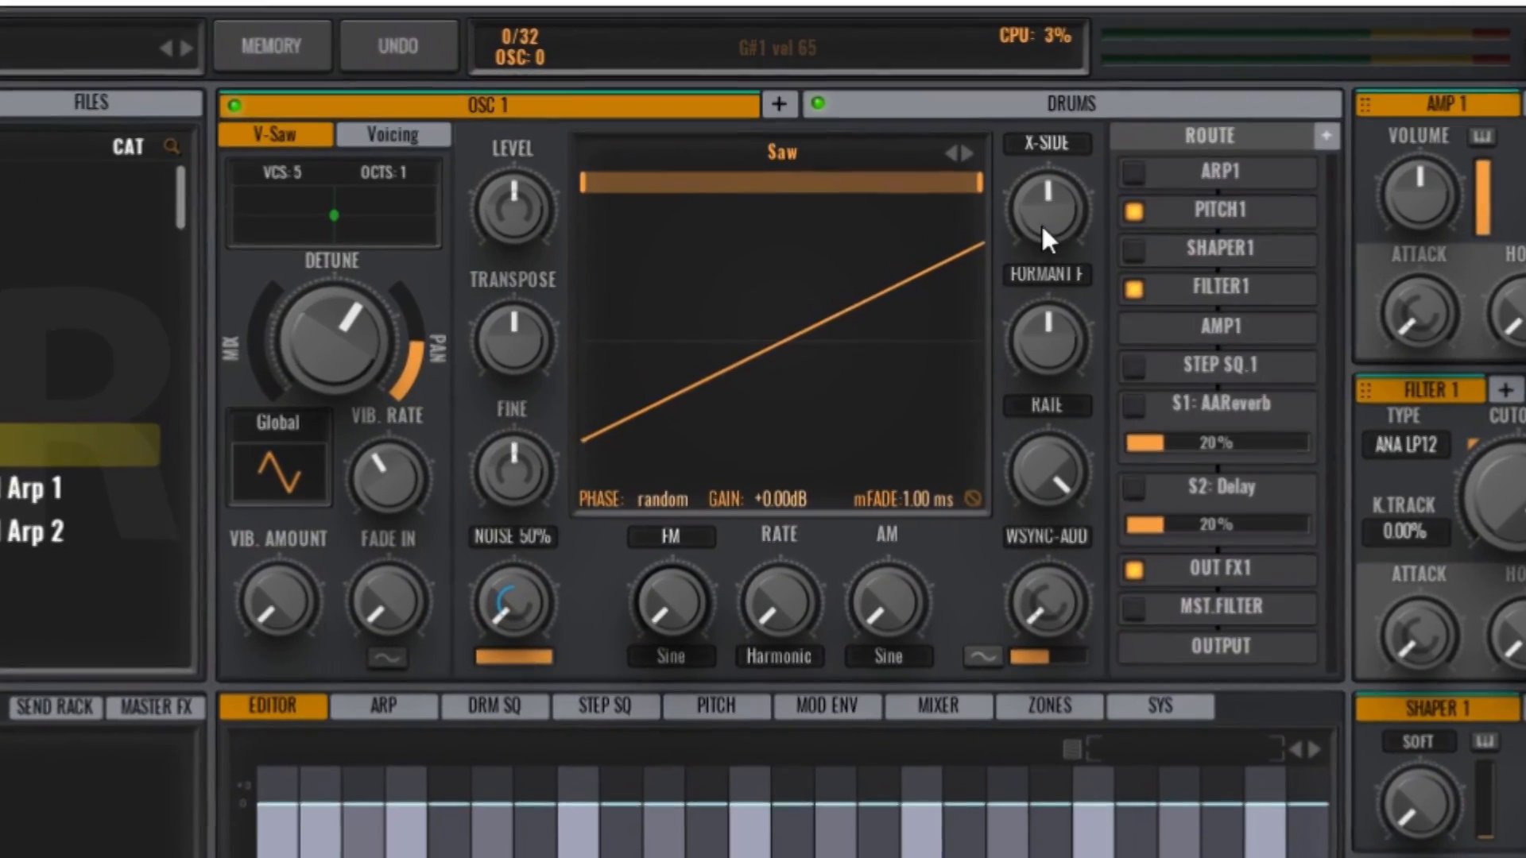
# Step: Switch to Avenger and reshape OSC 1's saw: lower X-Side, raise Formant slightly, cut Rate to about half, and raise AM and FM
pyautogui.moveTo(1044, 227); pyautogui.dragTo(1031, 342)
pyautogui.moveTo(1079, 397); pyautogui.dragTo(1090, 376)
pyautogui.moveTo(1089, 469); pyautogui.dragTo(1086, 702)
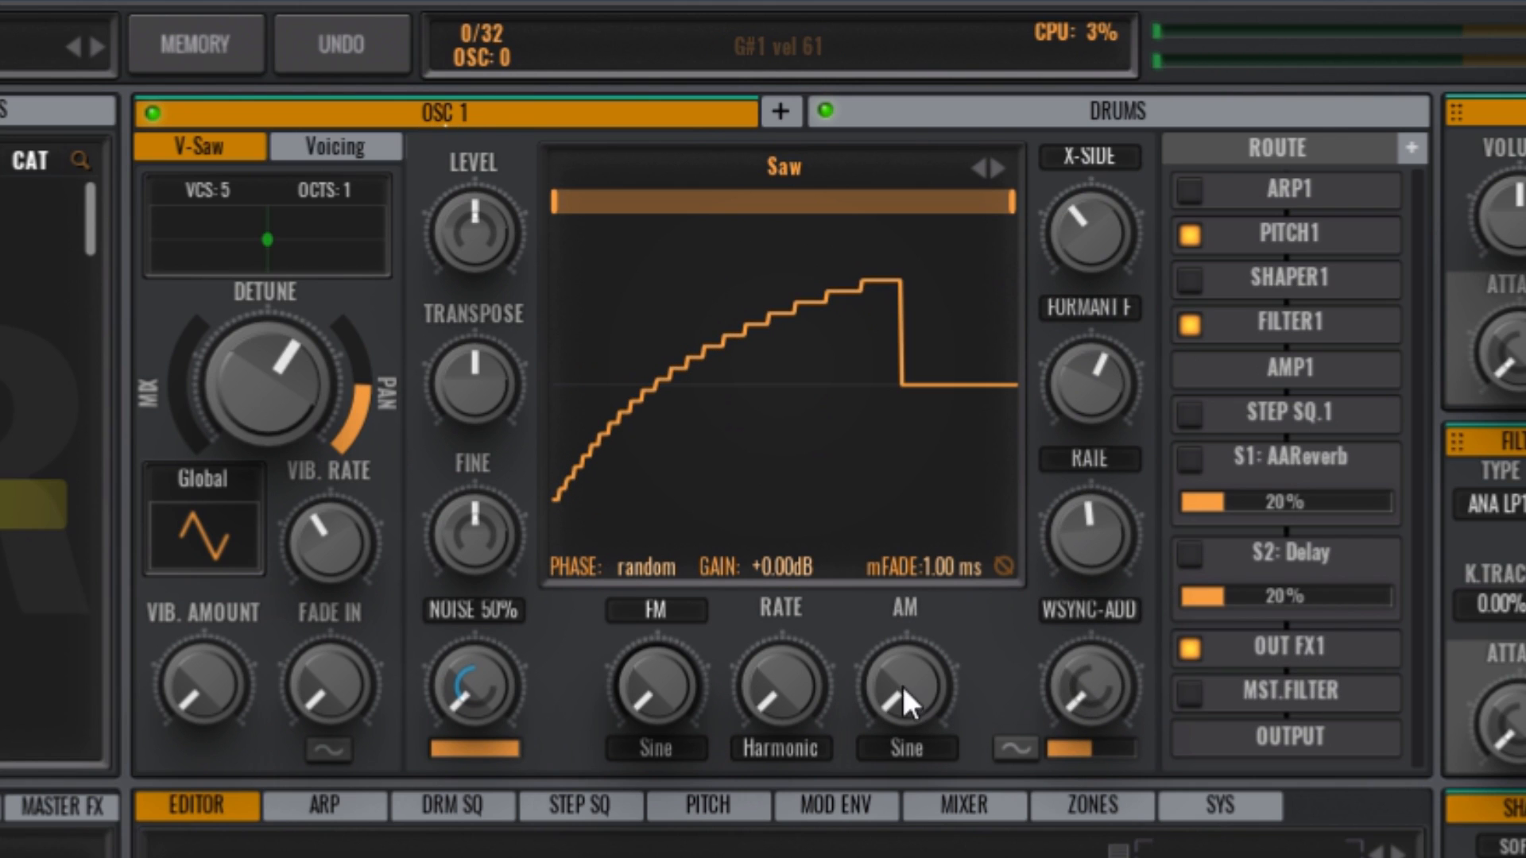
pyautogui.moveTo(910, 692); pyautogui.dragTo(869, 443)
pyautogui.moveTo(640, 714); pyautogui.dragTo(651, 608)
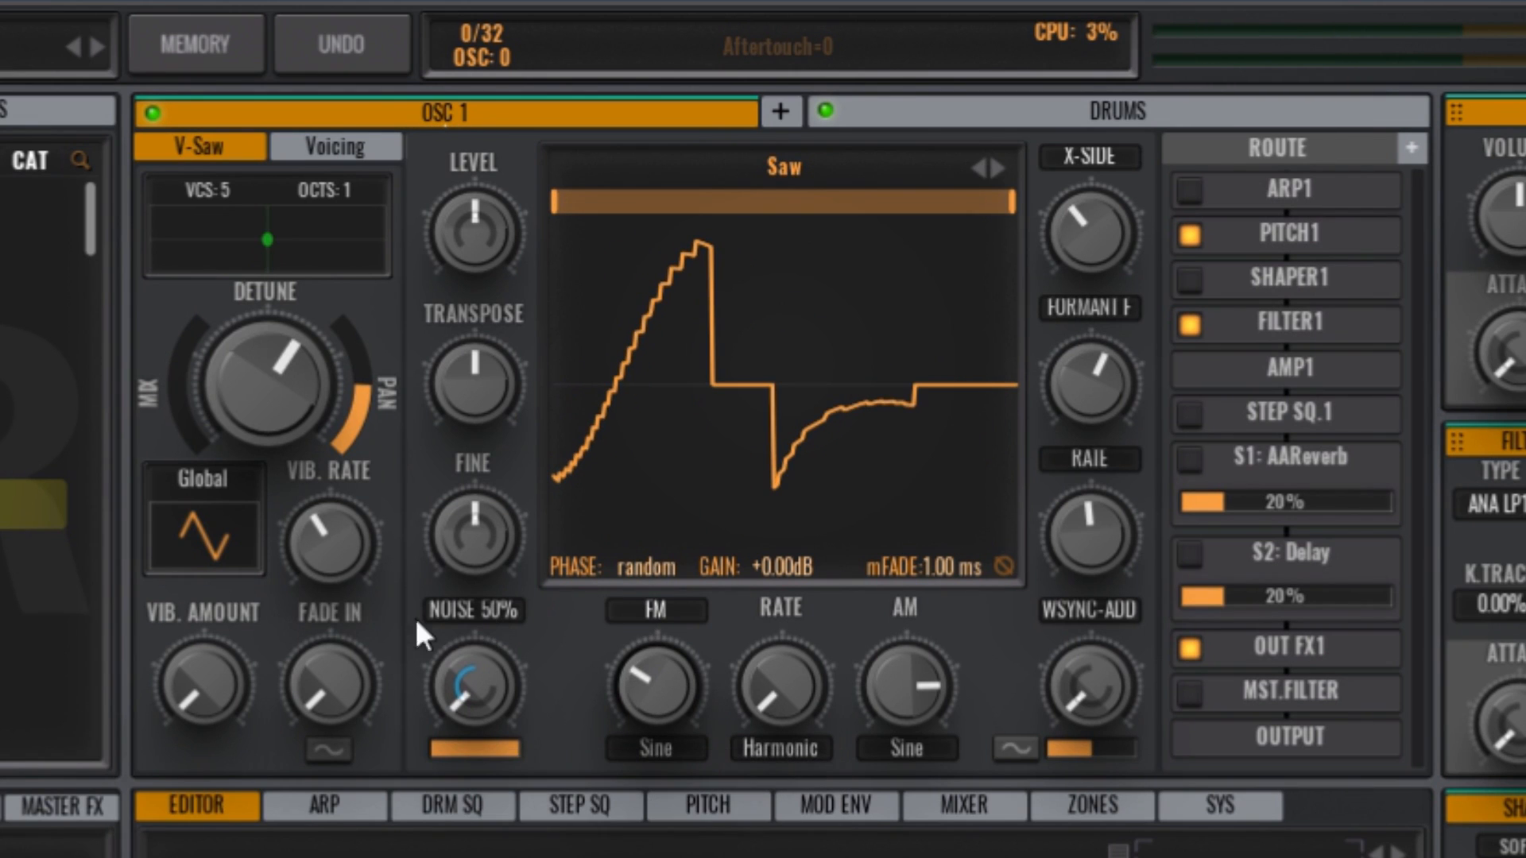
# Step: Inspect OSC 1's voicing page with its chorder and sub oscillator, and the list of available waveforms and wavetables
pyautogui.click(340, 148)
pyautogui.moveTo(173, 587); pyautogui.dragTo(178, 351)
pyautogui.click(199, 146)
pyautogui.moveTo(489, 700); pyautogui.dragTo(475, 362)
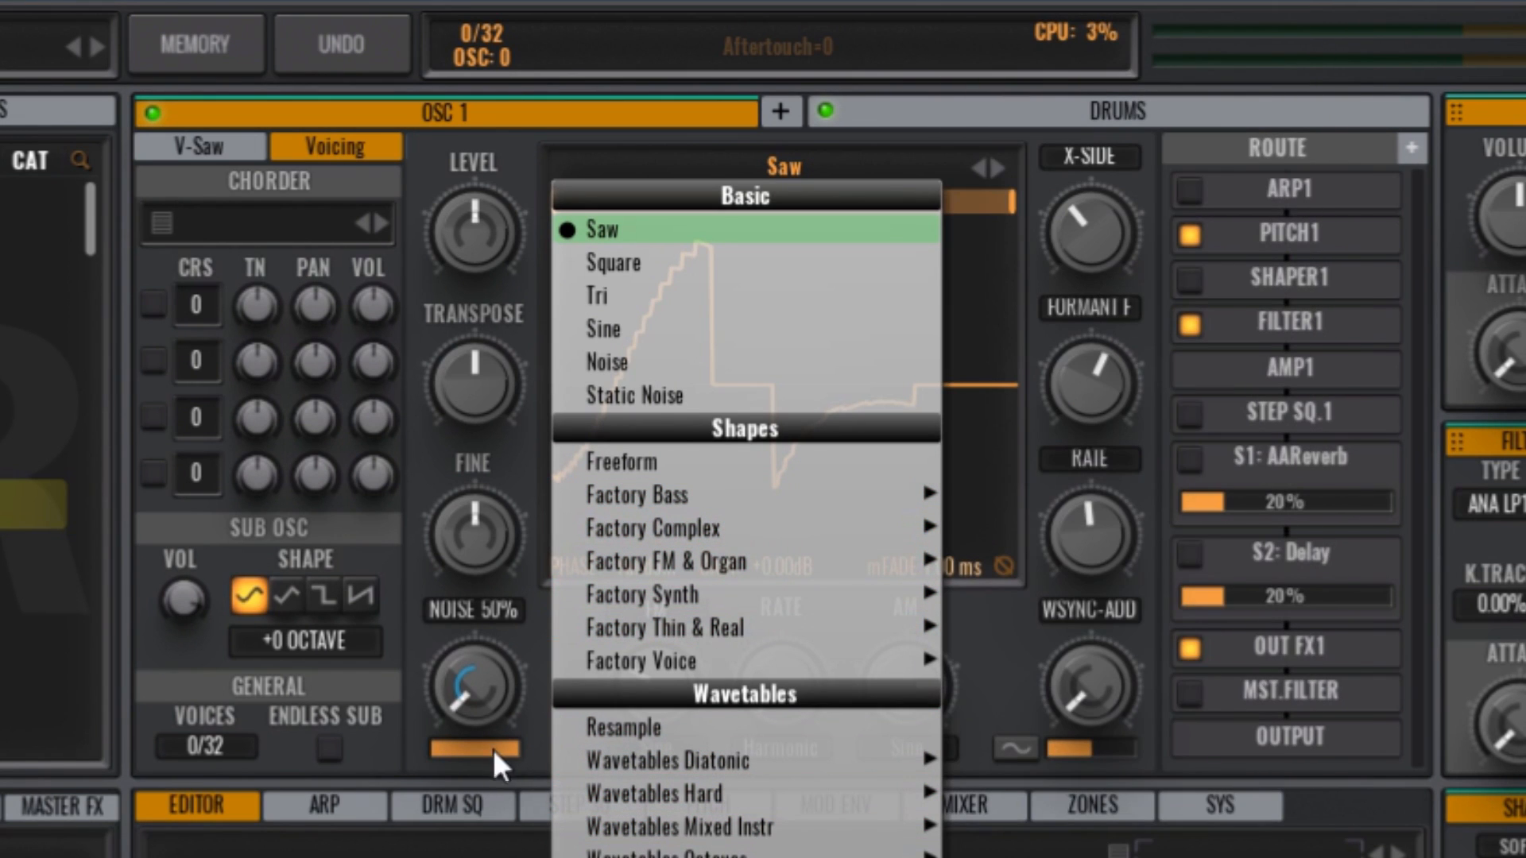
pyautogui.click(526, 759)
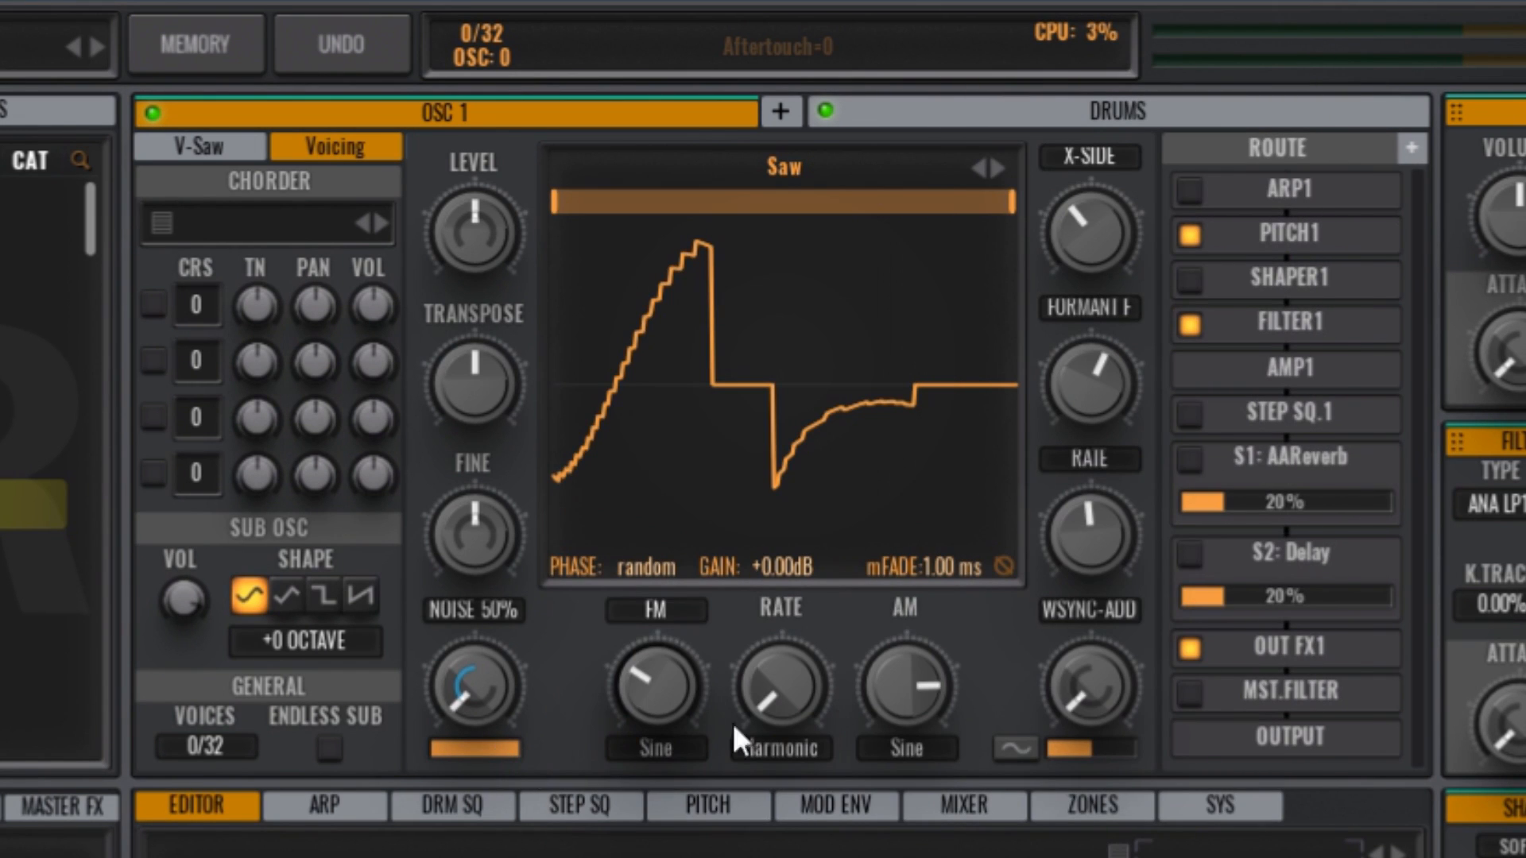
pyautogui.click(1315, 117)
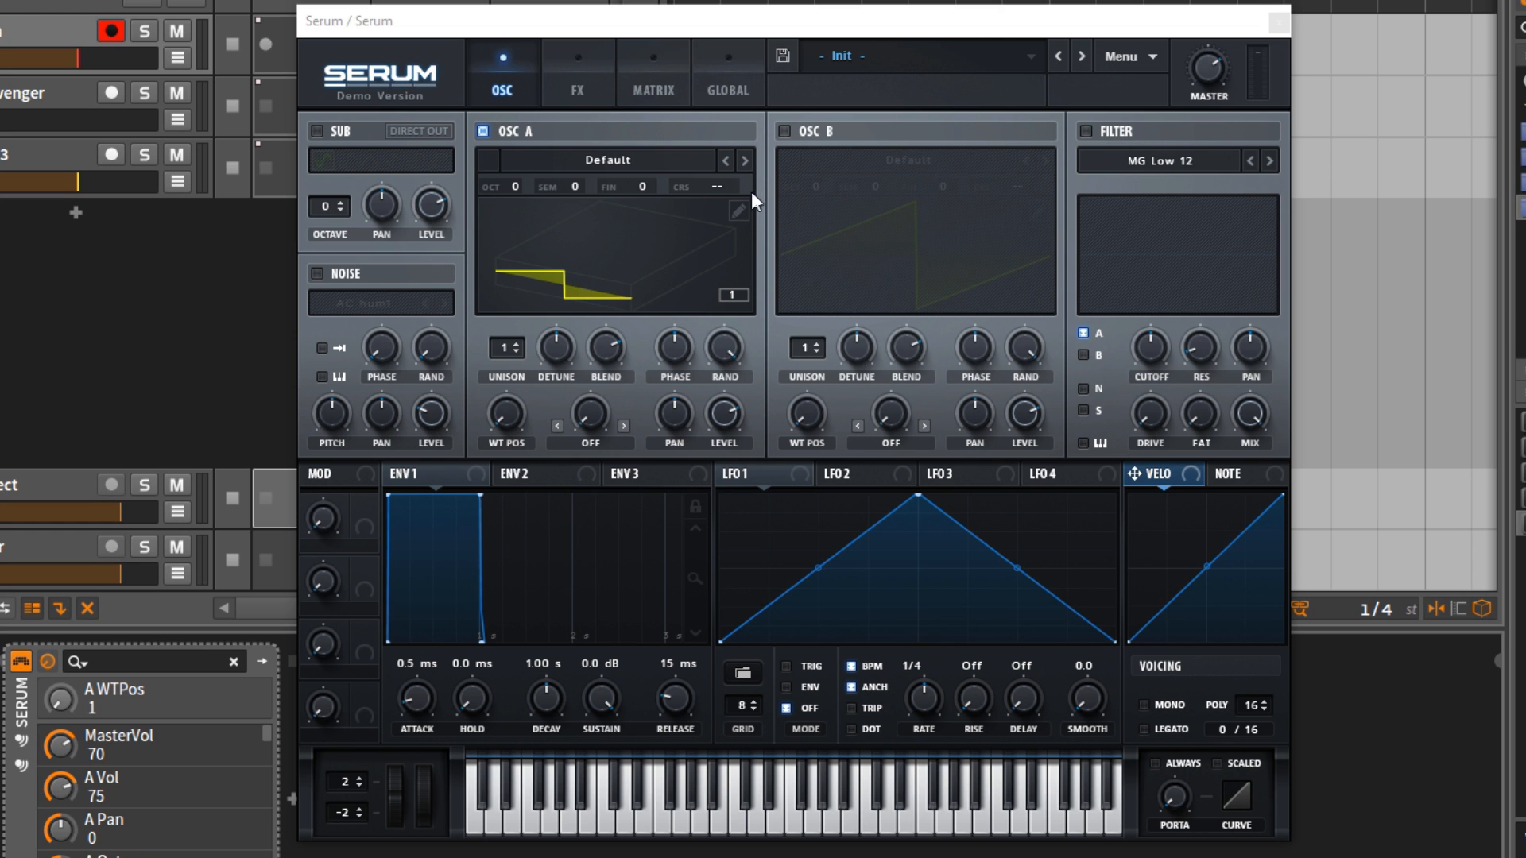
# Step: Switch to Serum, open oscillator A's wavetable editor and redraw the harmonic levels so they taper off toward the higher bins
pyautogui.click(739, 211)
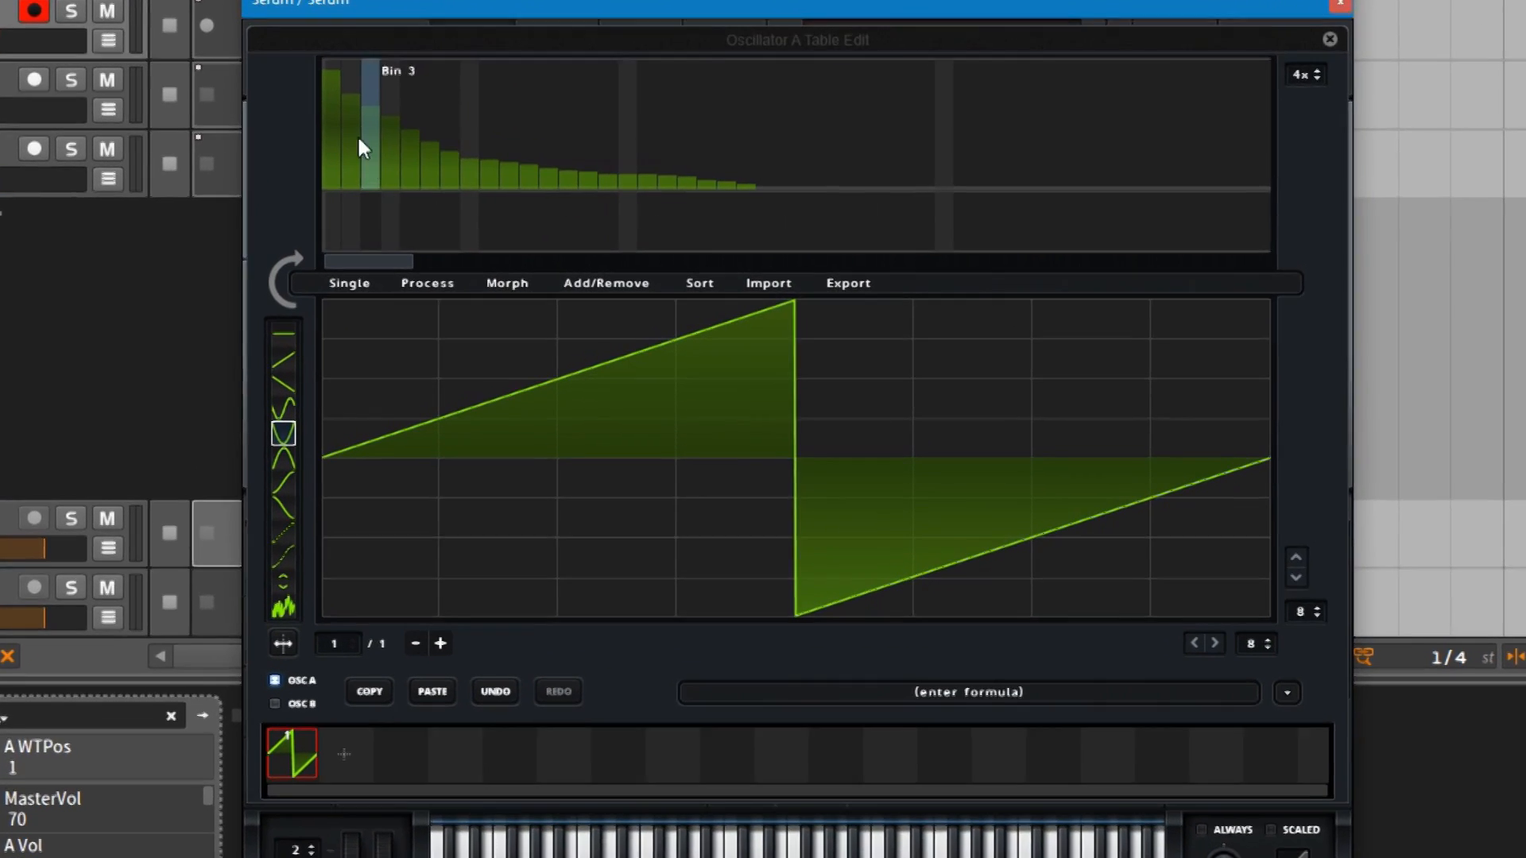
pyautogui.moveTo(370, 140)
pyautogui.mouseDown()
pyautogui.moveTo(640, 165)
pyautogui.moveTo(906, 133)
pyautogui.mouseUp()
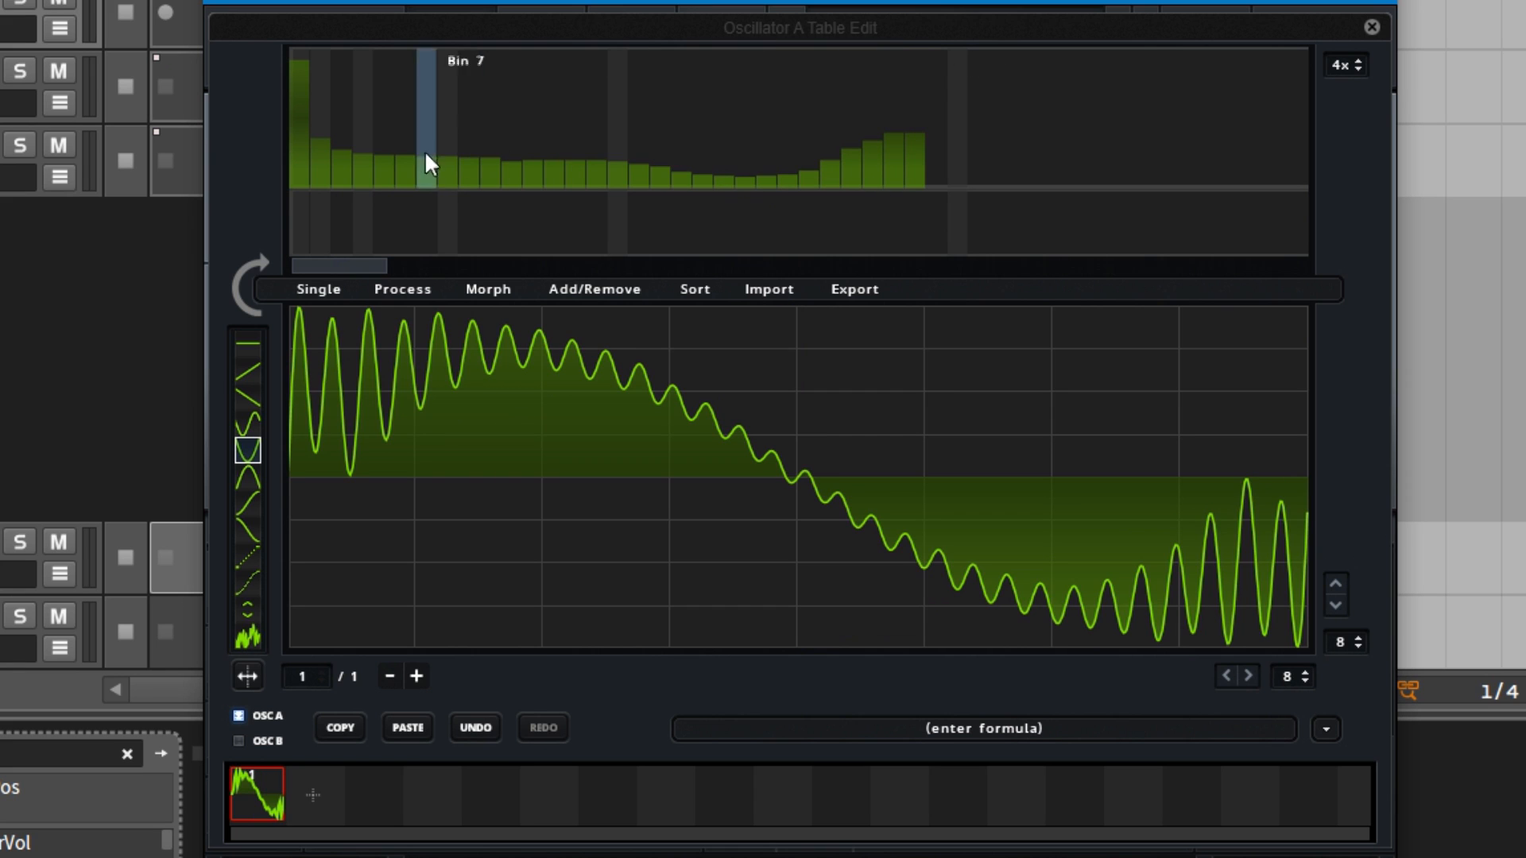
pyautogui.moveTo(419, 131)
pyautogui.mouseDown()
pyautogui.moveTo(416, 116)
pyautogui.moveTo(322, 107)
pyautogui.moveTo(619, 170)
pyautogui.moveTo(903, 164)
pyautogui.moveTo(791, 176)
pyautogui.moveTo(918, 189)
pyautogui.mouseUp()
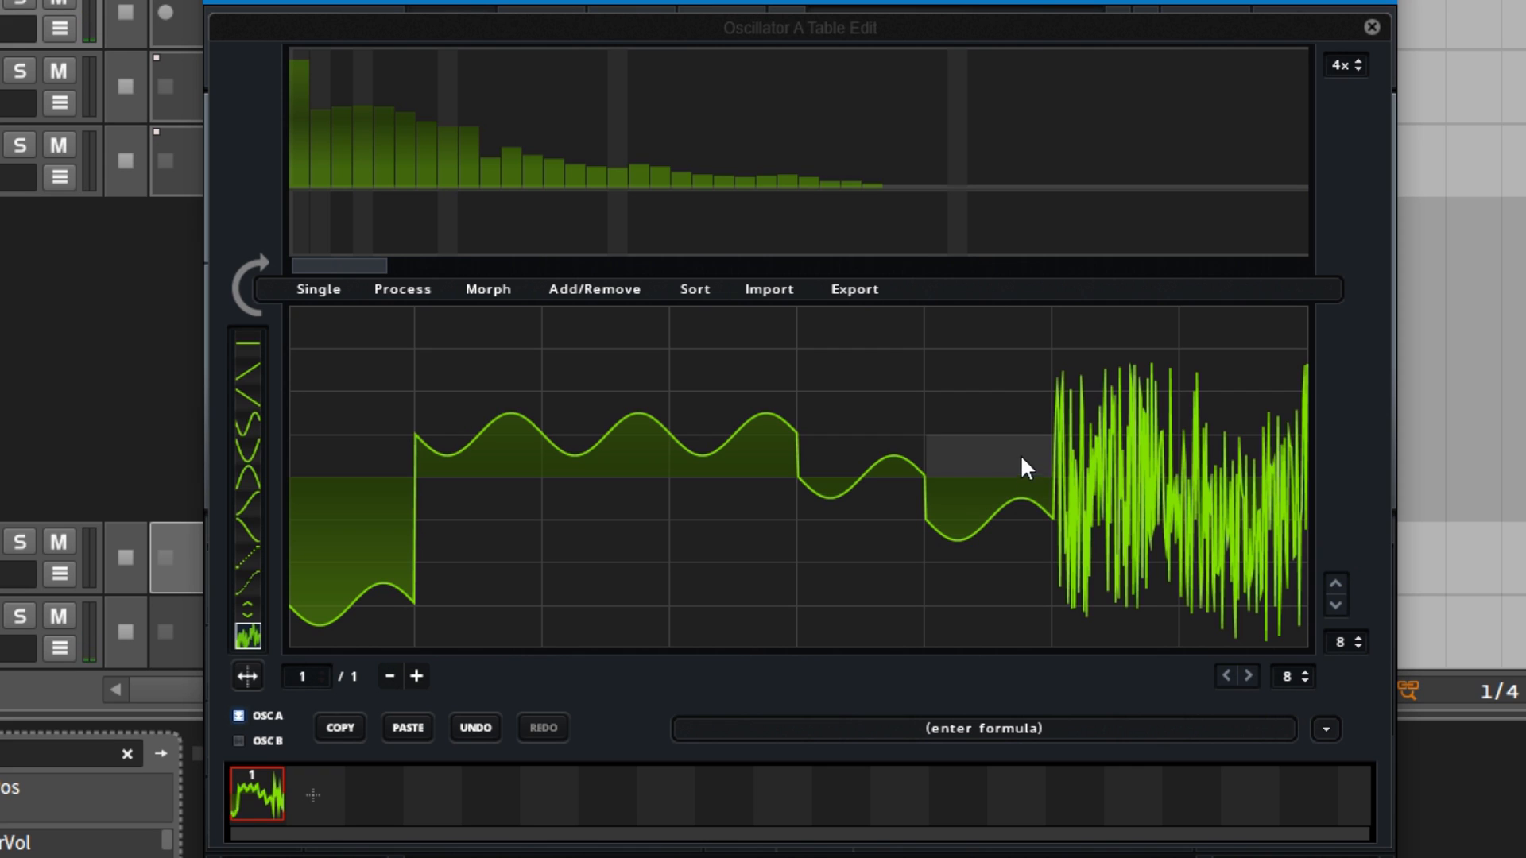
# Step: Redraw frame 1's first two grid segments as dipped curves, and add a second frame with rising curves in its other segments
pyautogui.click(338, 375)
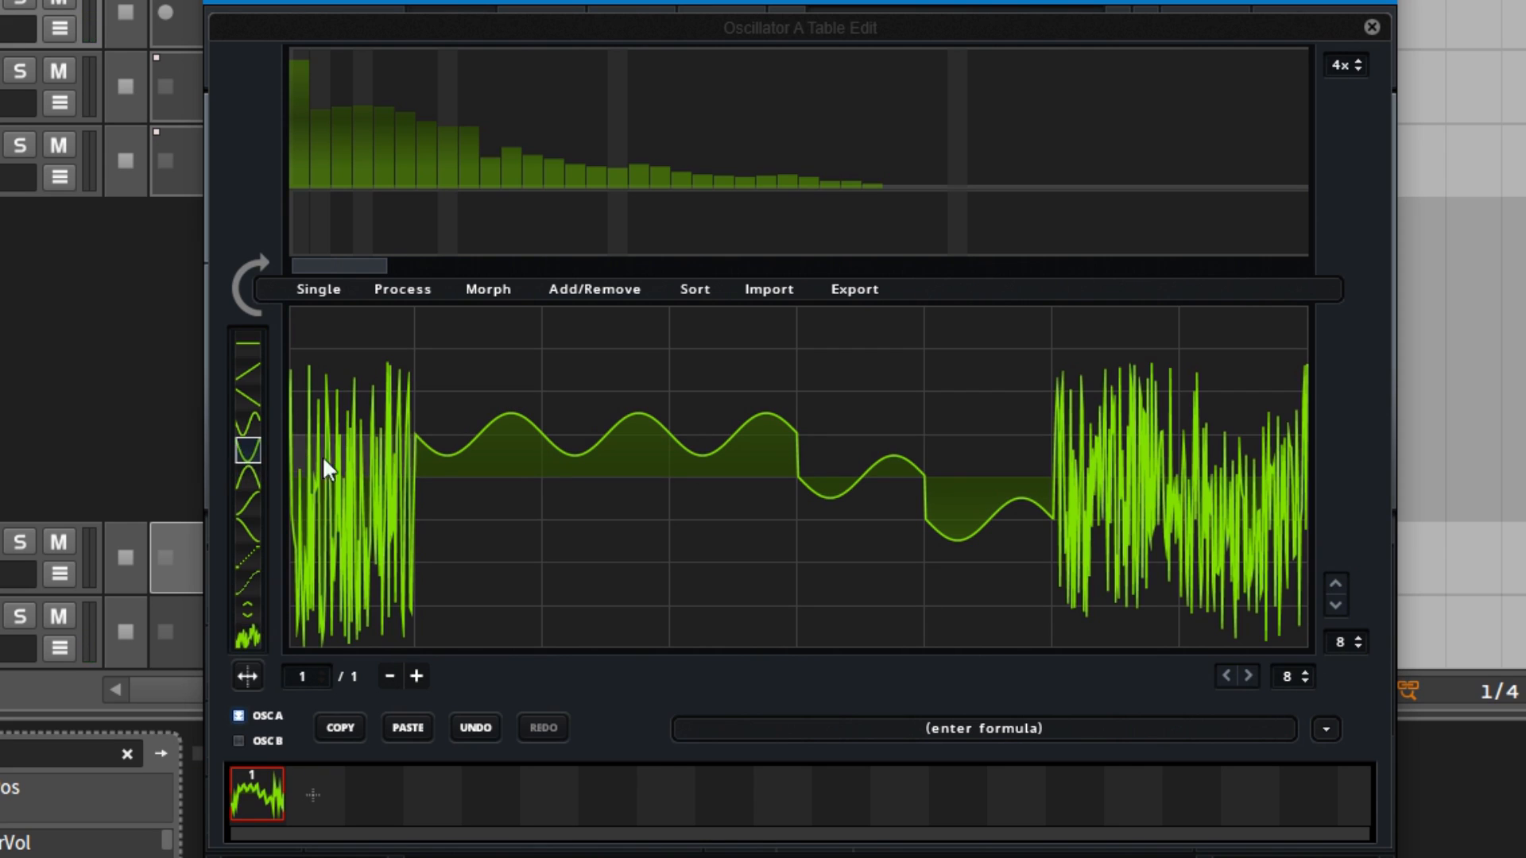
pyautogui.moveTo(322, 456); pyautogui.dragTo(457, 596)
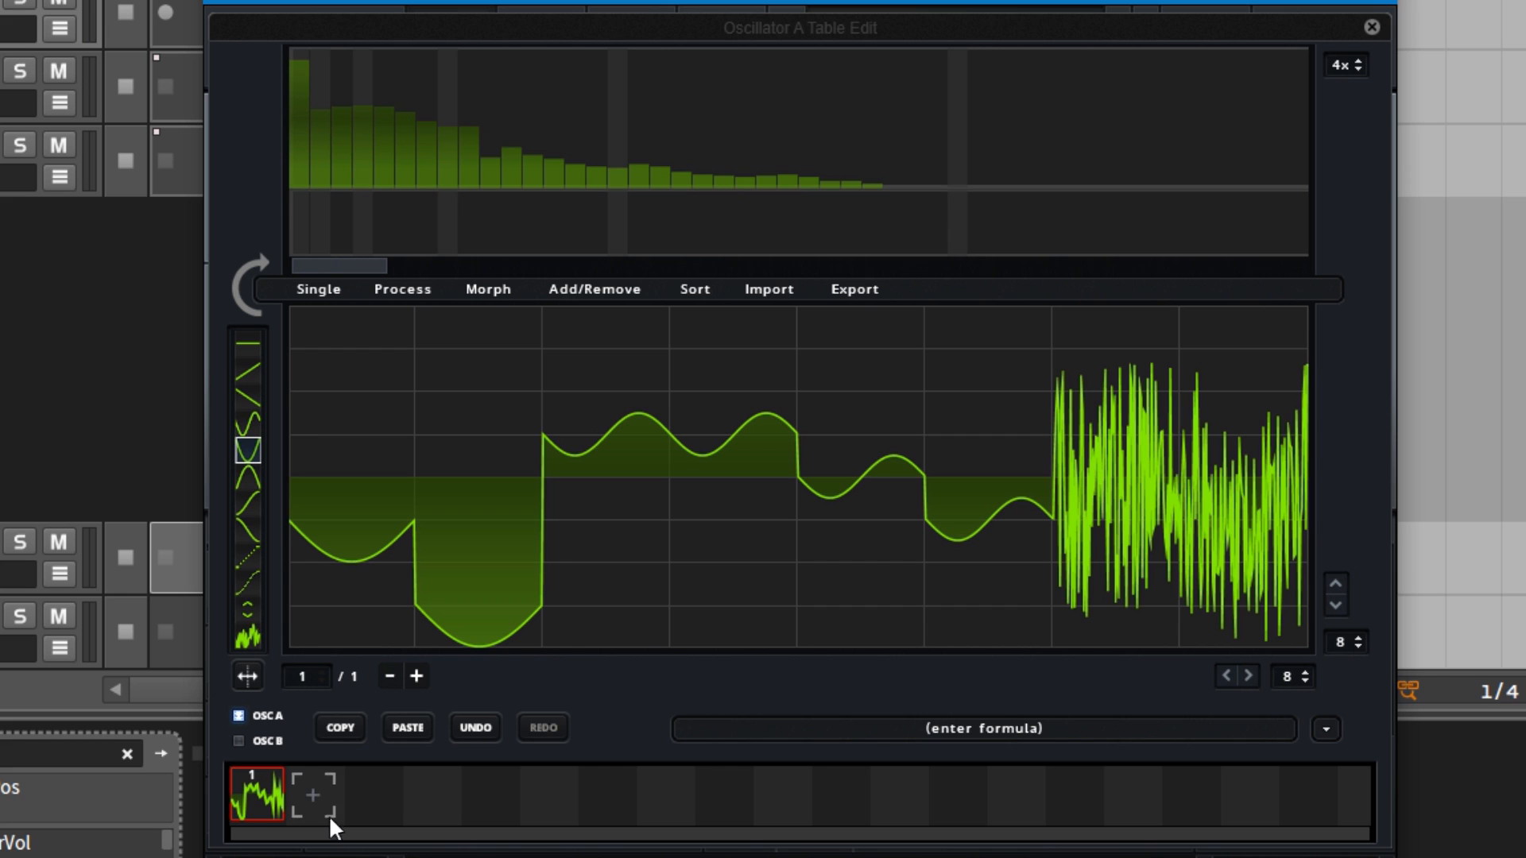
pyautogui.click(322, 795)
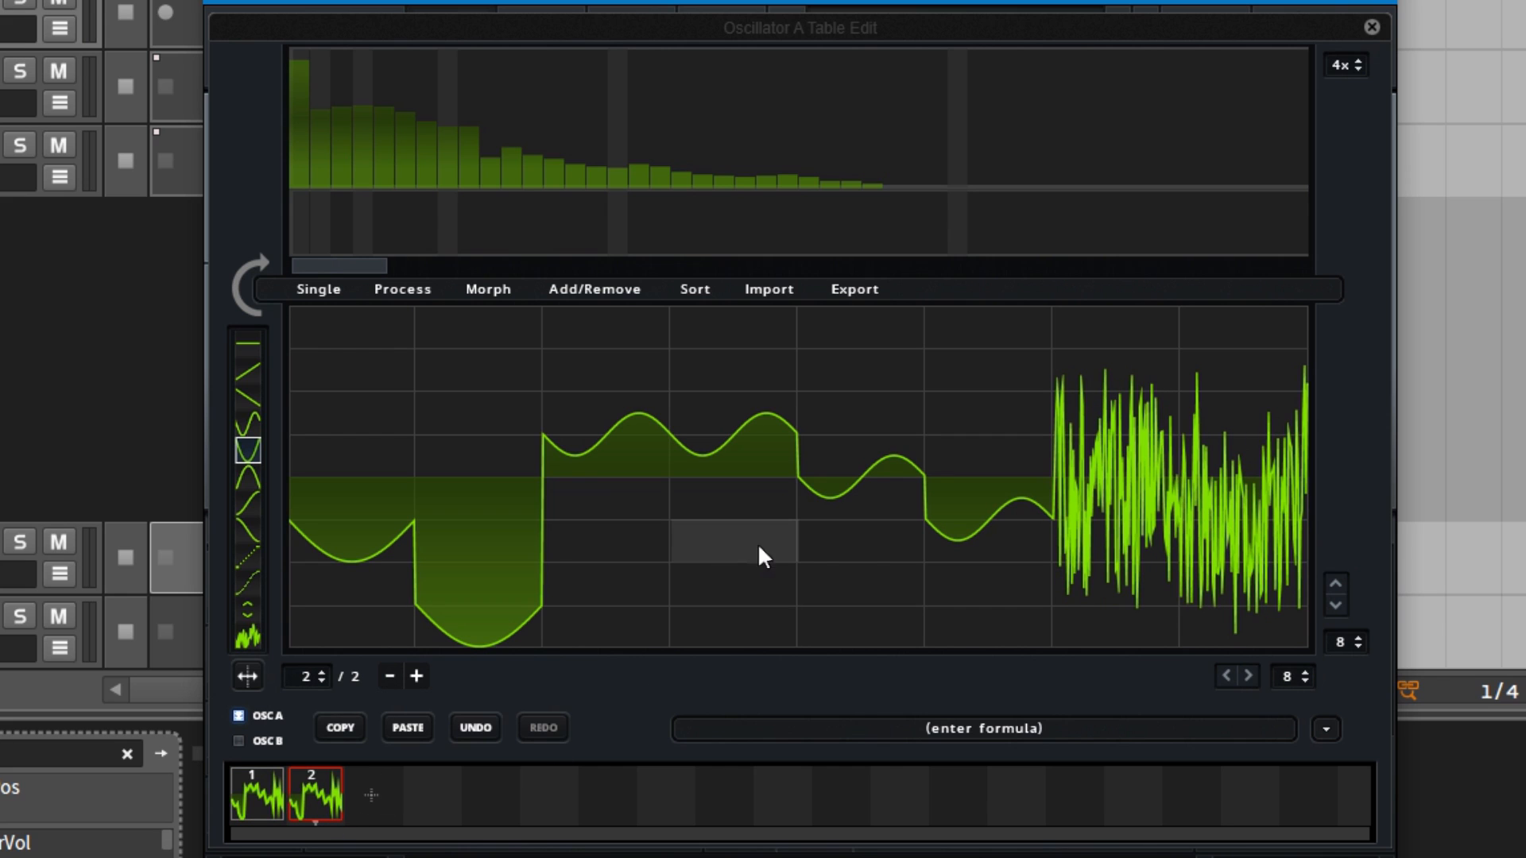
pyautogui.moveTo(719, 513)
pyautogui.mouseDown()
pyautogui.moveTo(998, 398)
pyautogui.moveTo(1362, 313)
pyautogui.mouseUp()
# Step: Morph the two wavetable frames with Morph - Spectral and sweep through the wavetable positions
pyautogui.click(494, 288)
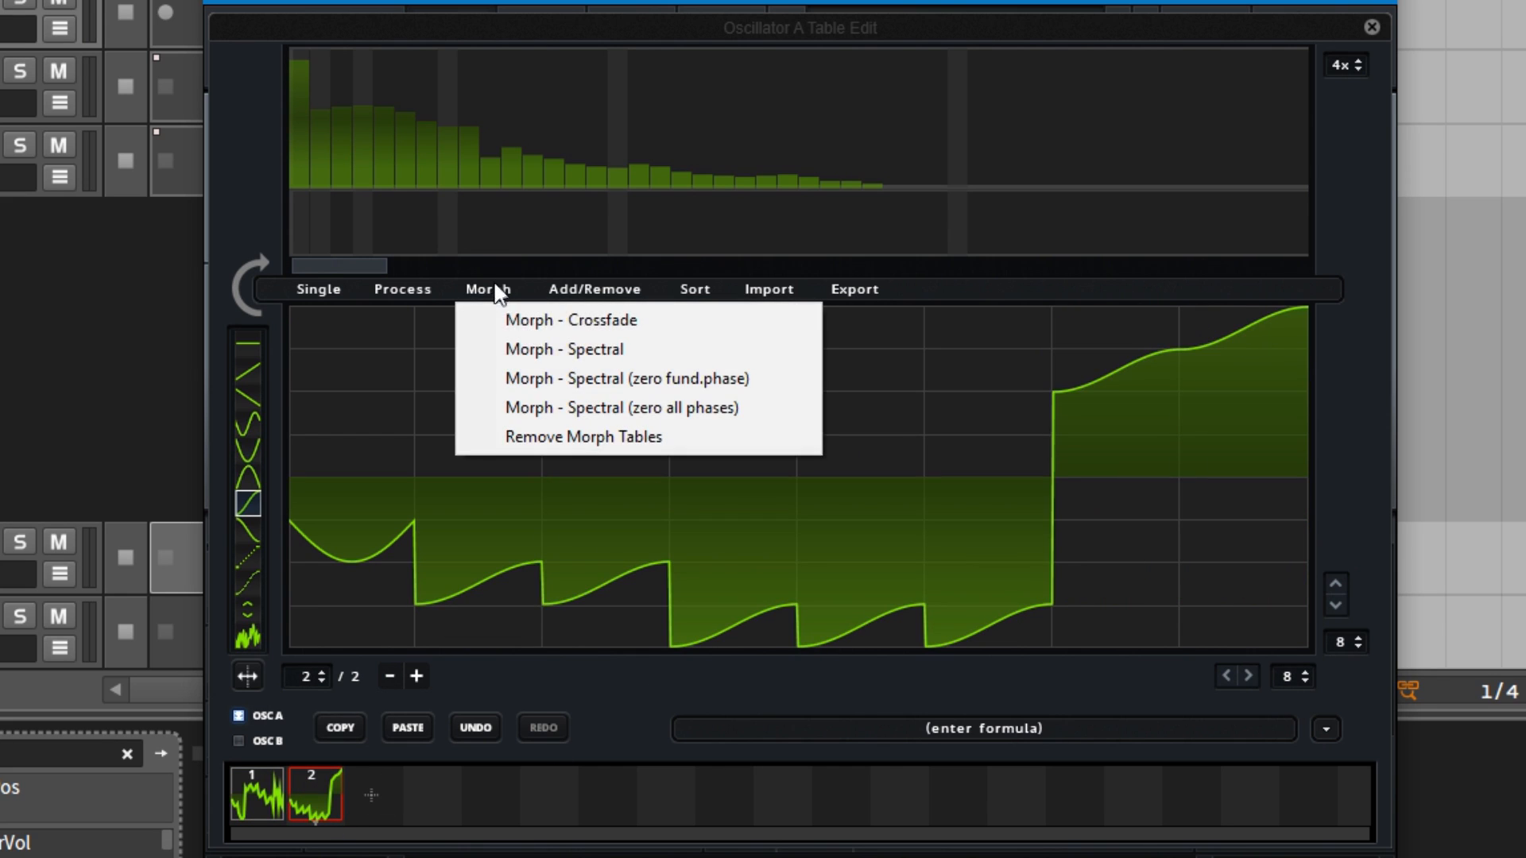
pyautogui.click(580, 359)
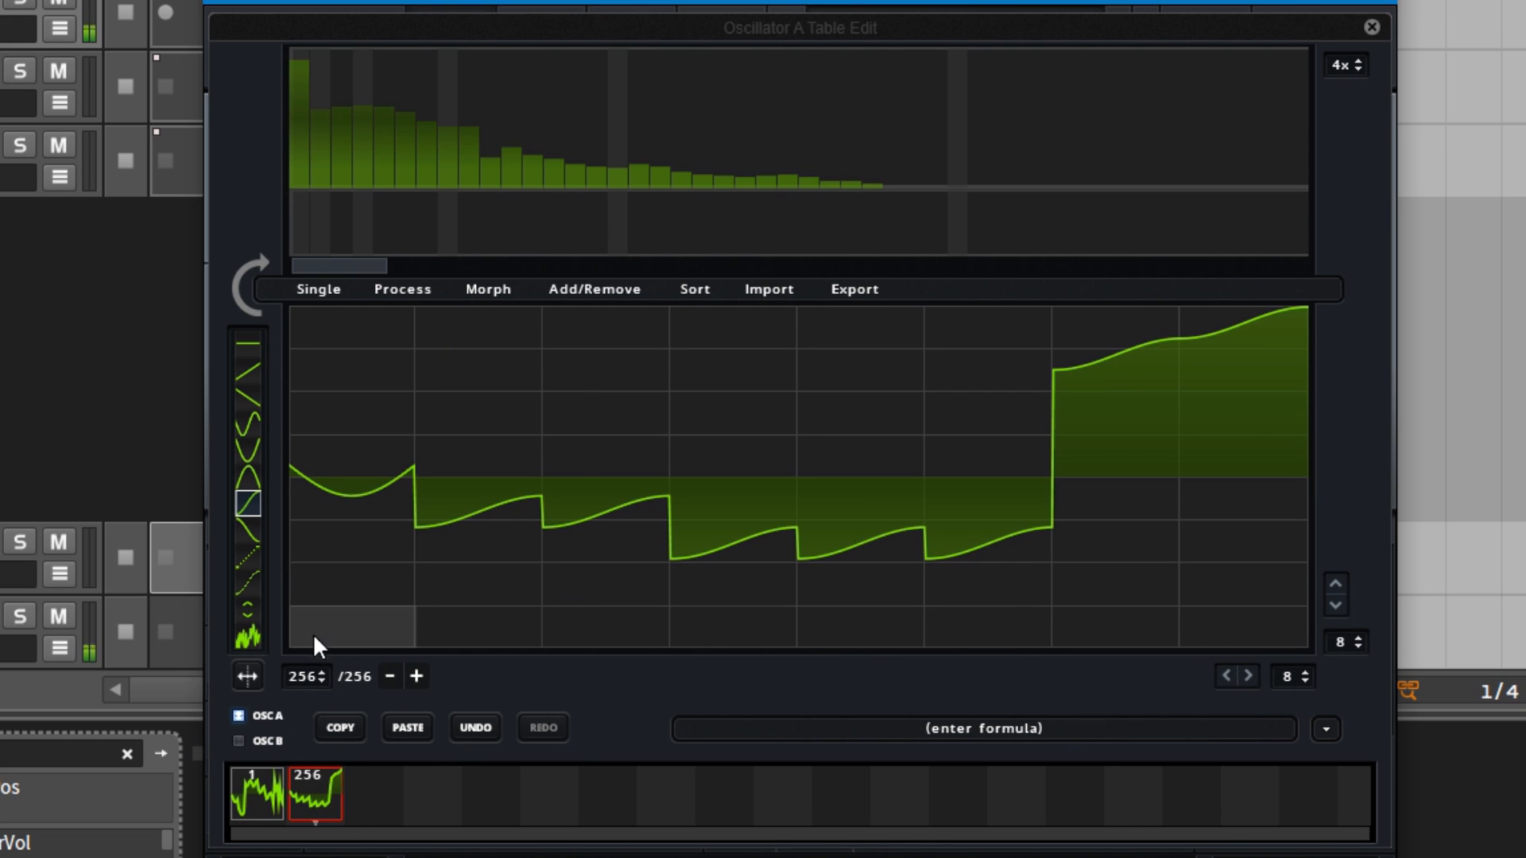
pyautogui.moveTo(313, 674); pyautogui.dragTo(306, 857)
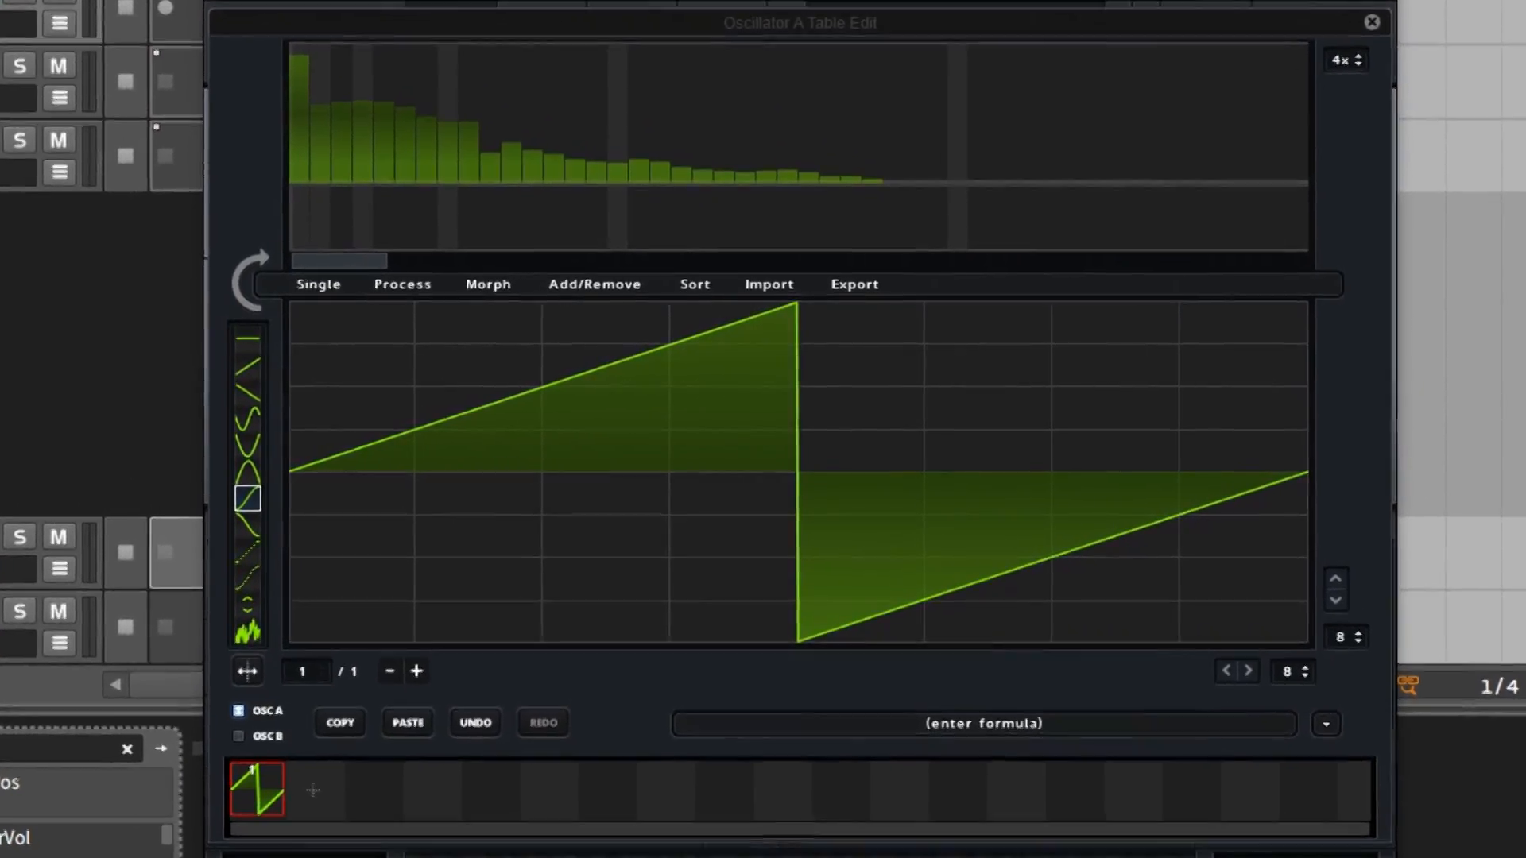
# Step: Import an audio file into oscillator A's wavetable as normal (dynamic pitch follow) and sweep through its frames
pyautogui.moveTo(1523, 548); pyautogui.dragTo(284, 416)
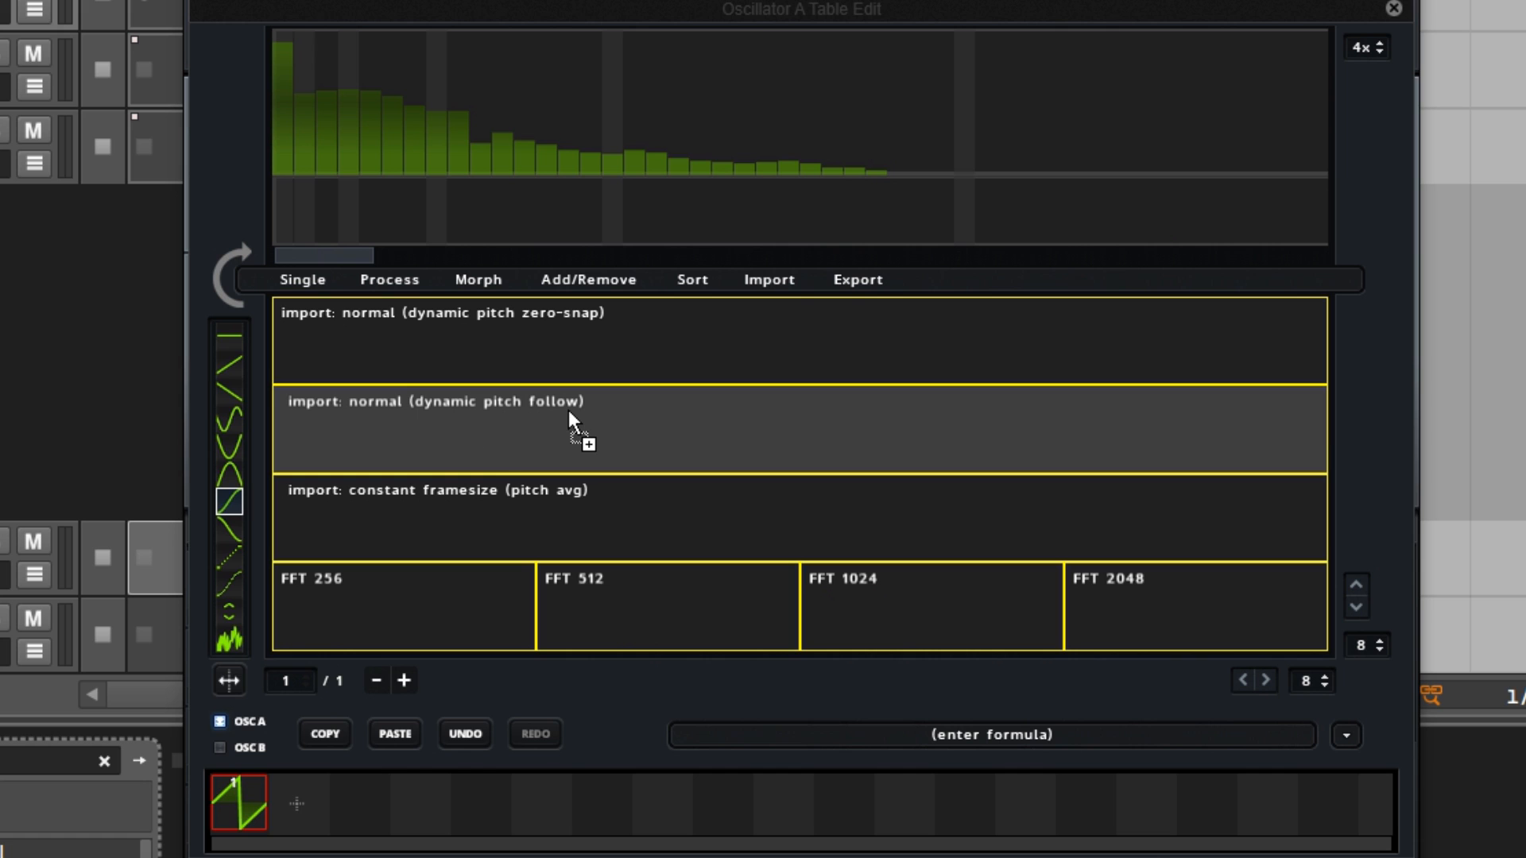
pyautogui.moveTo(569, 410); pyautogui.dragTo(501, 432)
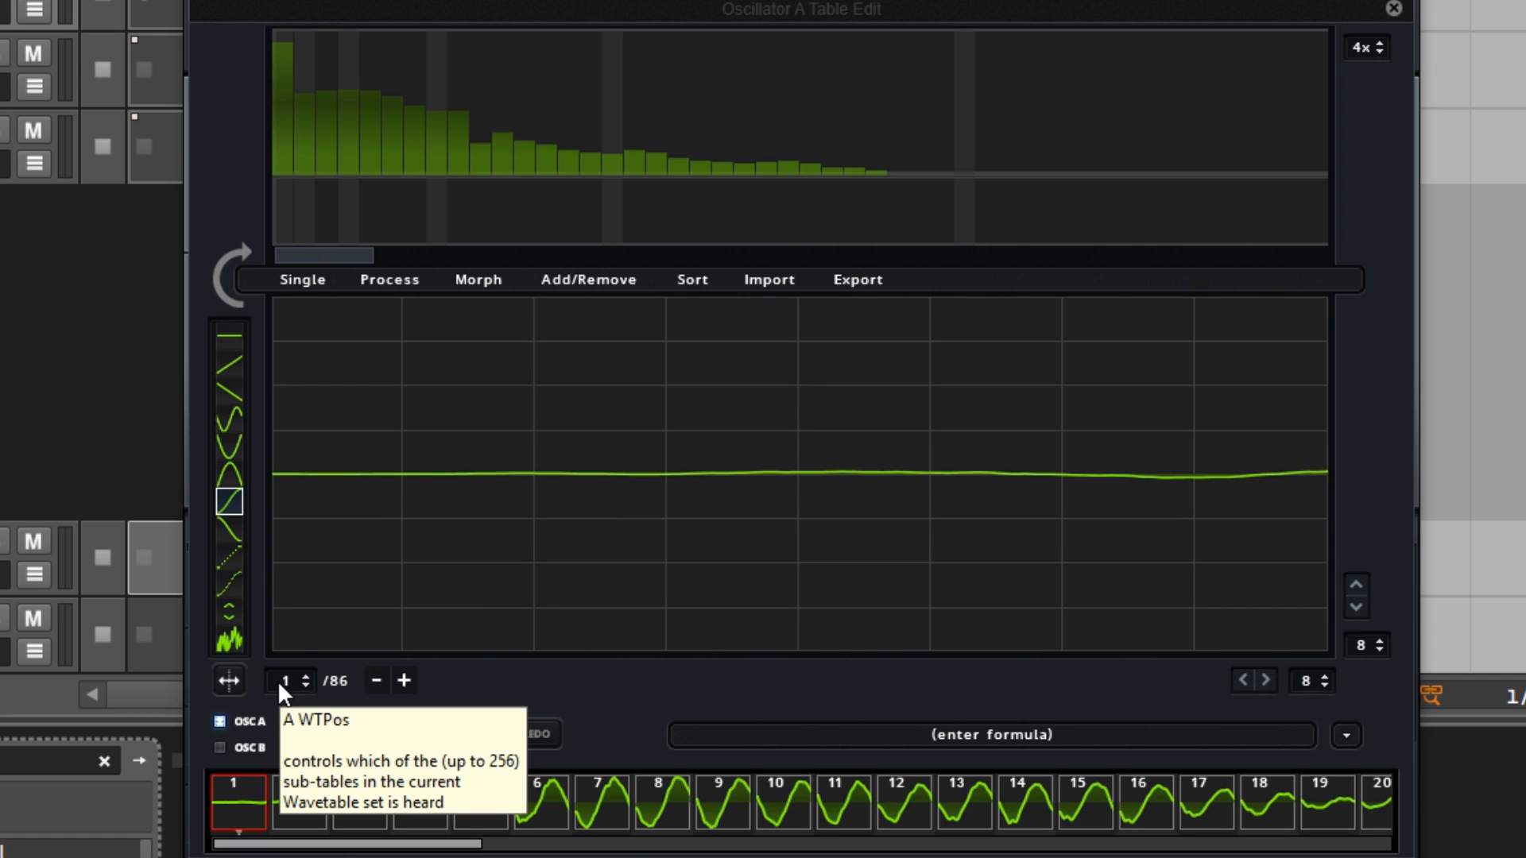
pyautogui.moveTo(294, 679); pyautogui.dragTo(331, 682)
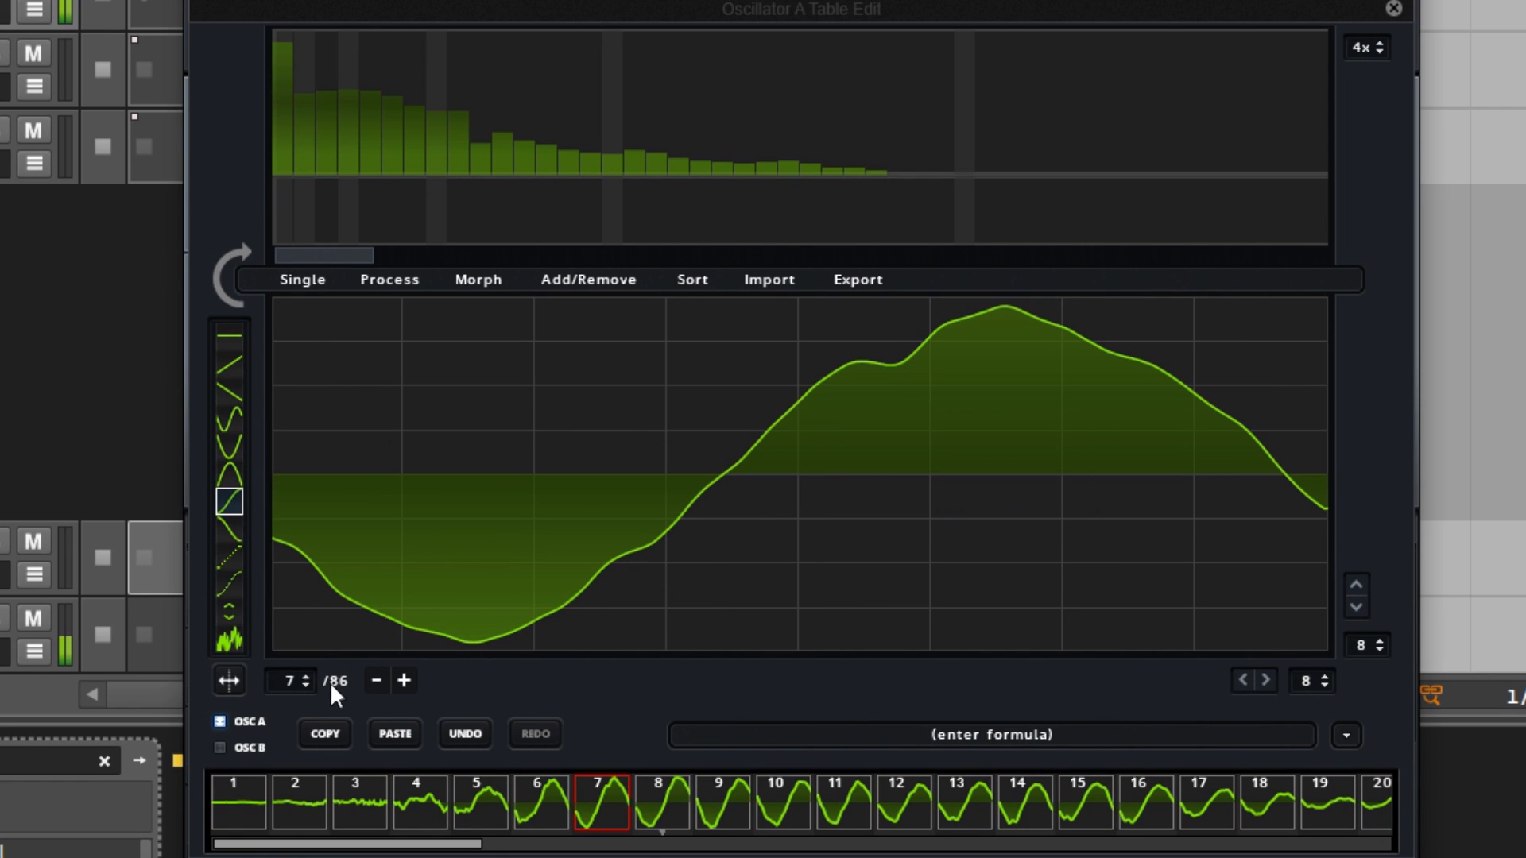
pyautogui.click(403, 281)
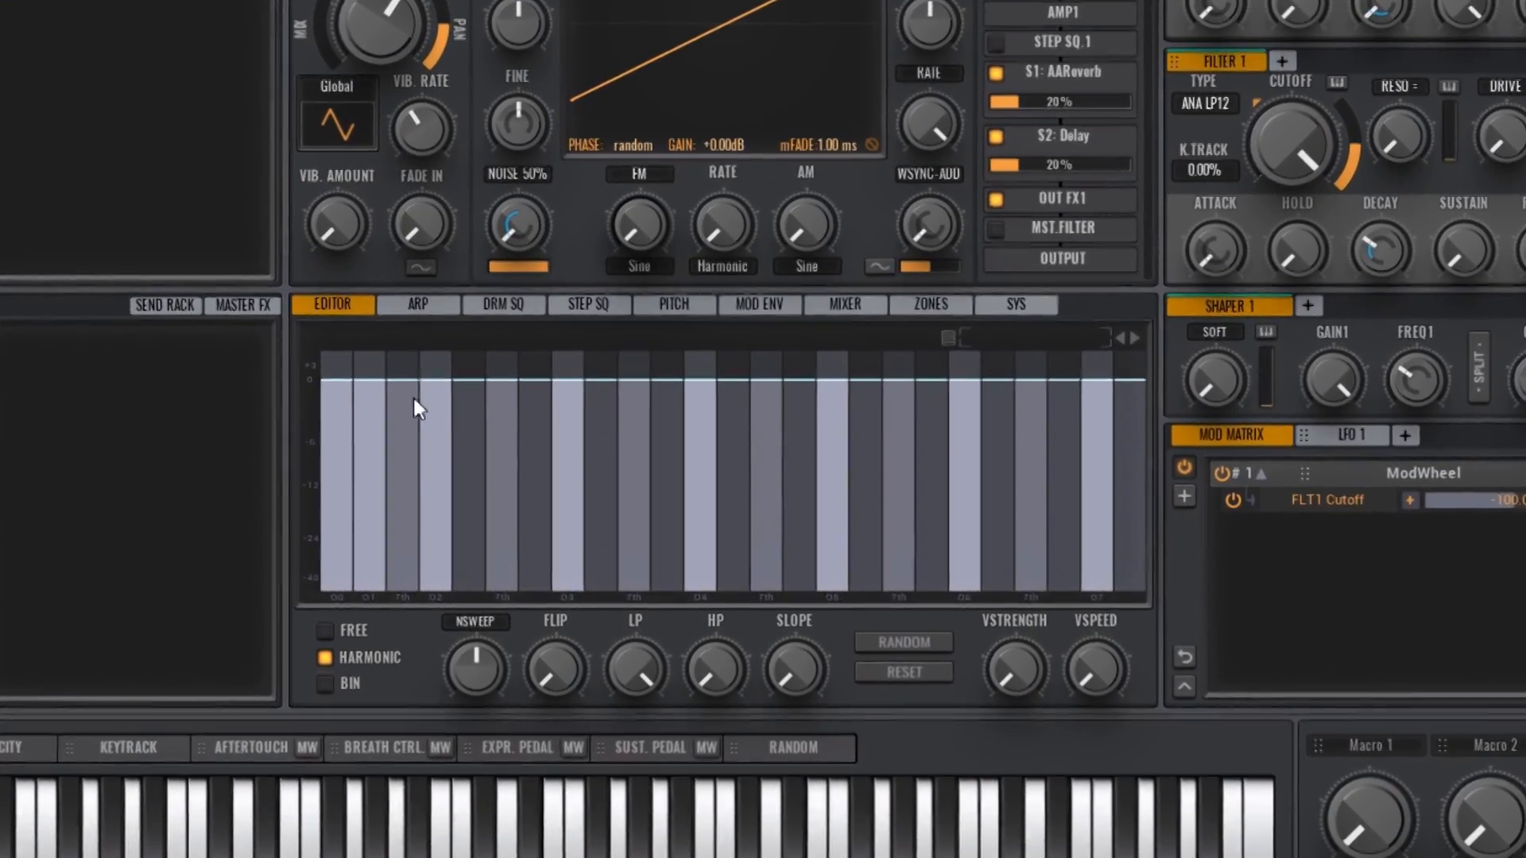
# Step: Switch to Avenger and draw uneven harmonic levels across OSC 1's spectral editor, with dips and peaks between the bands
pyautogui.moveTo(441, 402)
pyautogui.mouseDown()
pyautogui.moveTo(828, 526)
pyautogui.moveTo(1026, 535)
pyautogui.moveTo(1158, 382)
pyautogui.mouseUp()
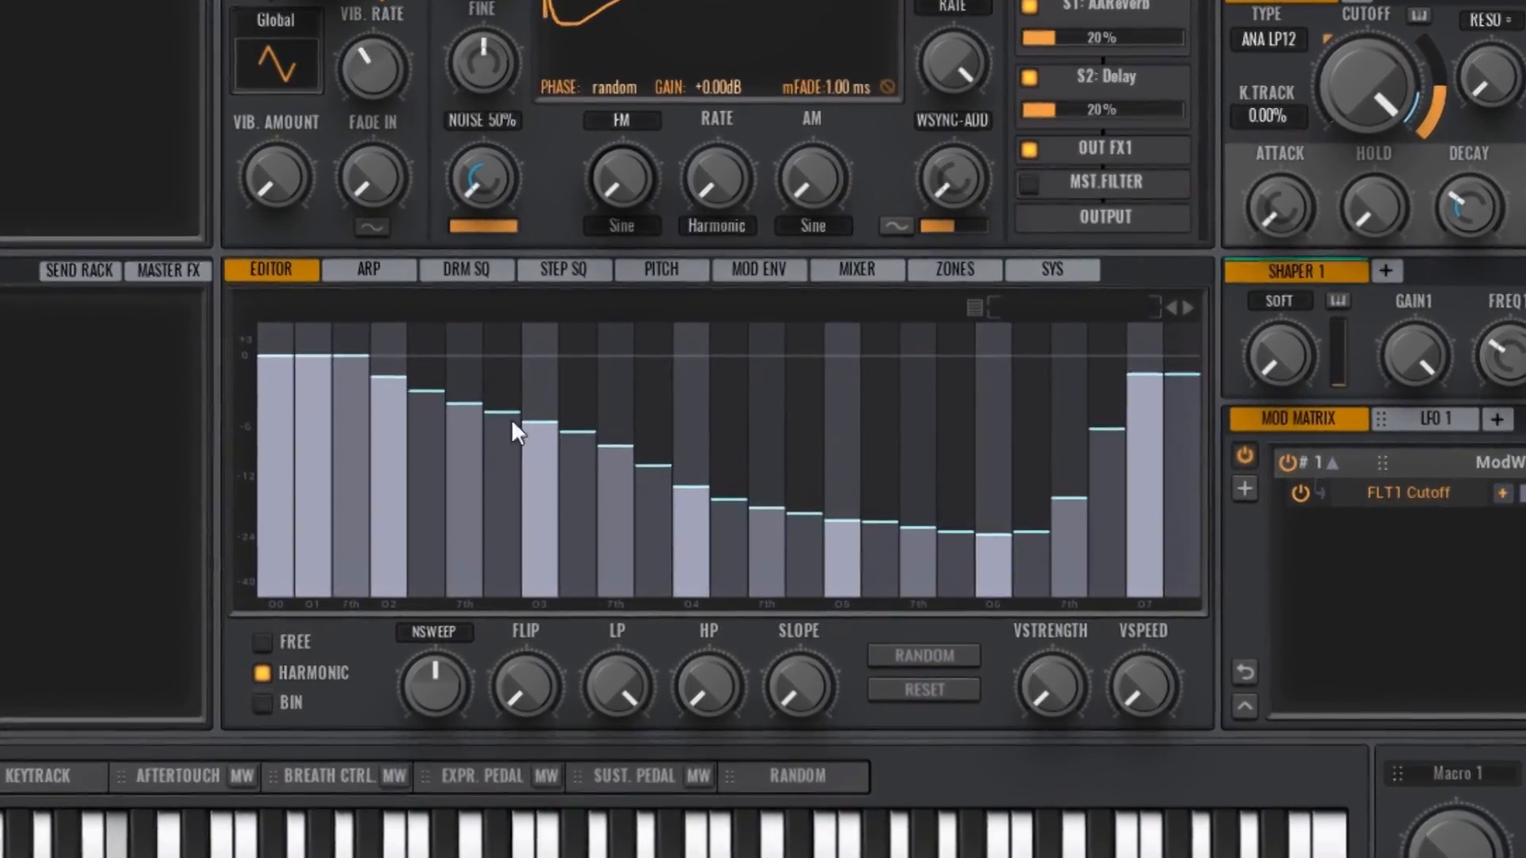
pyautogui.moveTo(525, 426)
pyautogui.mouseDown()
pyautogui.moveTo(373, 497)
pyautogui.moveTo(404, 500)
pyautogui.mouseUp()
pyautogui.moveTo(808, 477)
pyautogui.mouseDown()
pyautogui.moveTo(783, 337)
pyautogui.moveTo(770, 365)
pyautogui.moveTo(971, 400)
pyautogui.mouseUp()
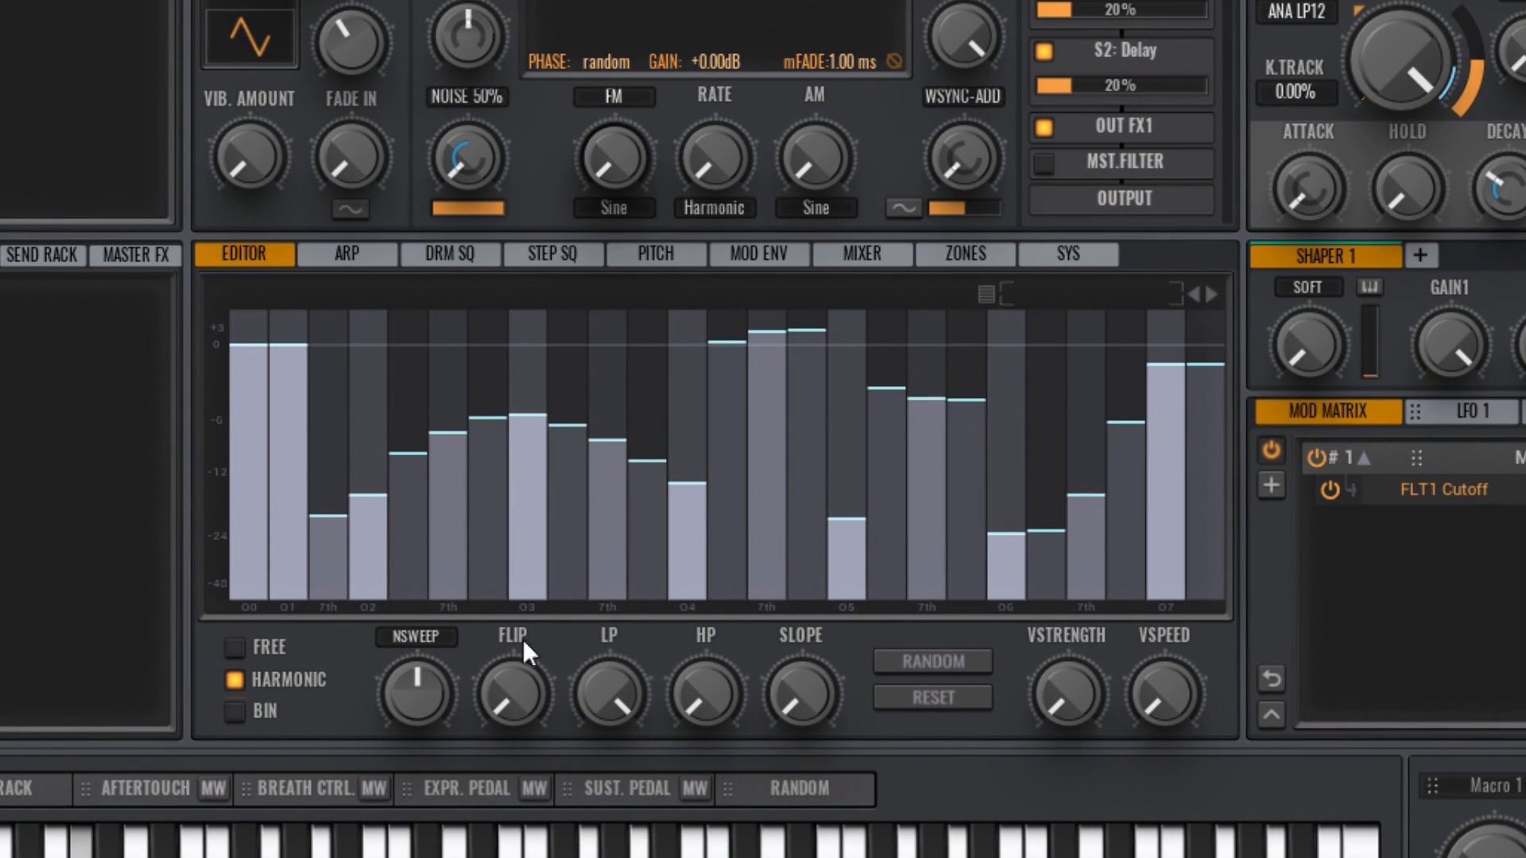
# Step: Low-pass OSC 1's harmonics by setting LP just above halfway and Slope to about a quarter
pyautogui.moveTo(511, 658); pyautogui.dragTo(508, 712)
pyautogui.moveTo(607, 717)
pyautogui.mouseDown()
pyautogui.moveTo(605, 857)
pyautogui.moveTo(605, 823)
pyautogui.moveTo(605, 850)
pyautogui.moveTo(680, 724)
pyautogui.moveTo(704, 638)
pyautogui.moveTo(679, 713)
pyautogui.moveTo(618, 733)
pyautogui.mouseUp()
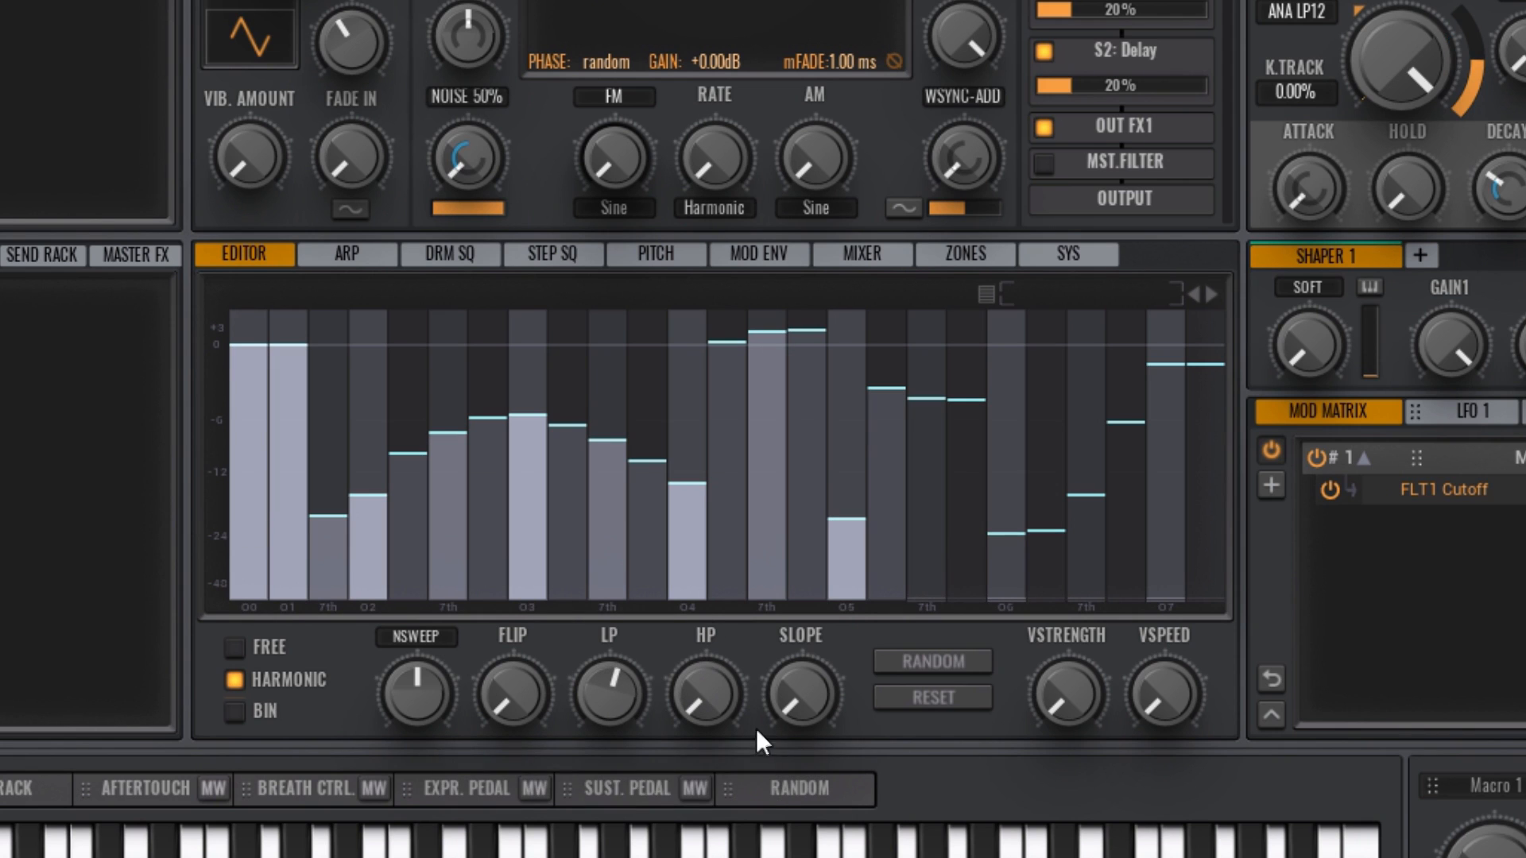
pyautogui.moveTo(790, 703); pyautogui.dragTo(795, 637)
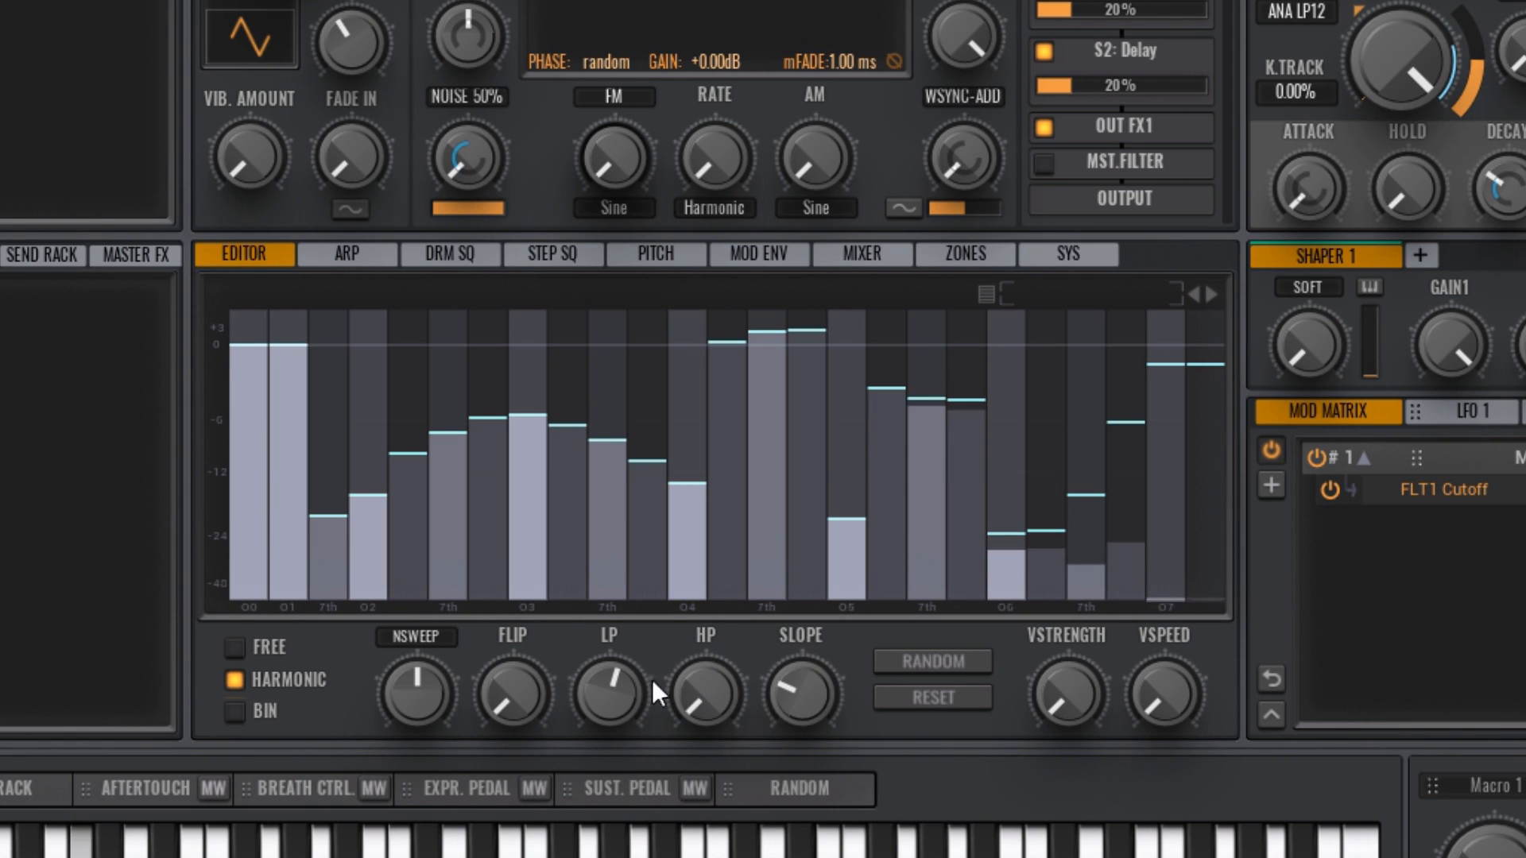
pyautogui.moveTo(610, 693)
pyautogui.mouseDown()
pyautogui.moveTo(606, 750)
pyautogui.moveTo(618, 690)
pyautogui.mouseUp()
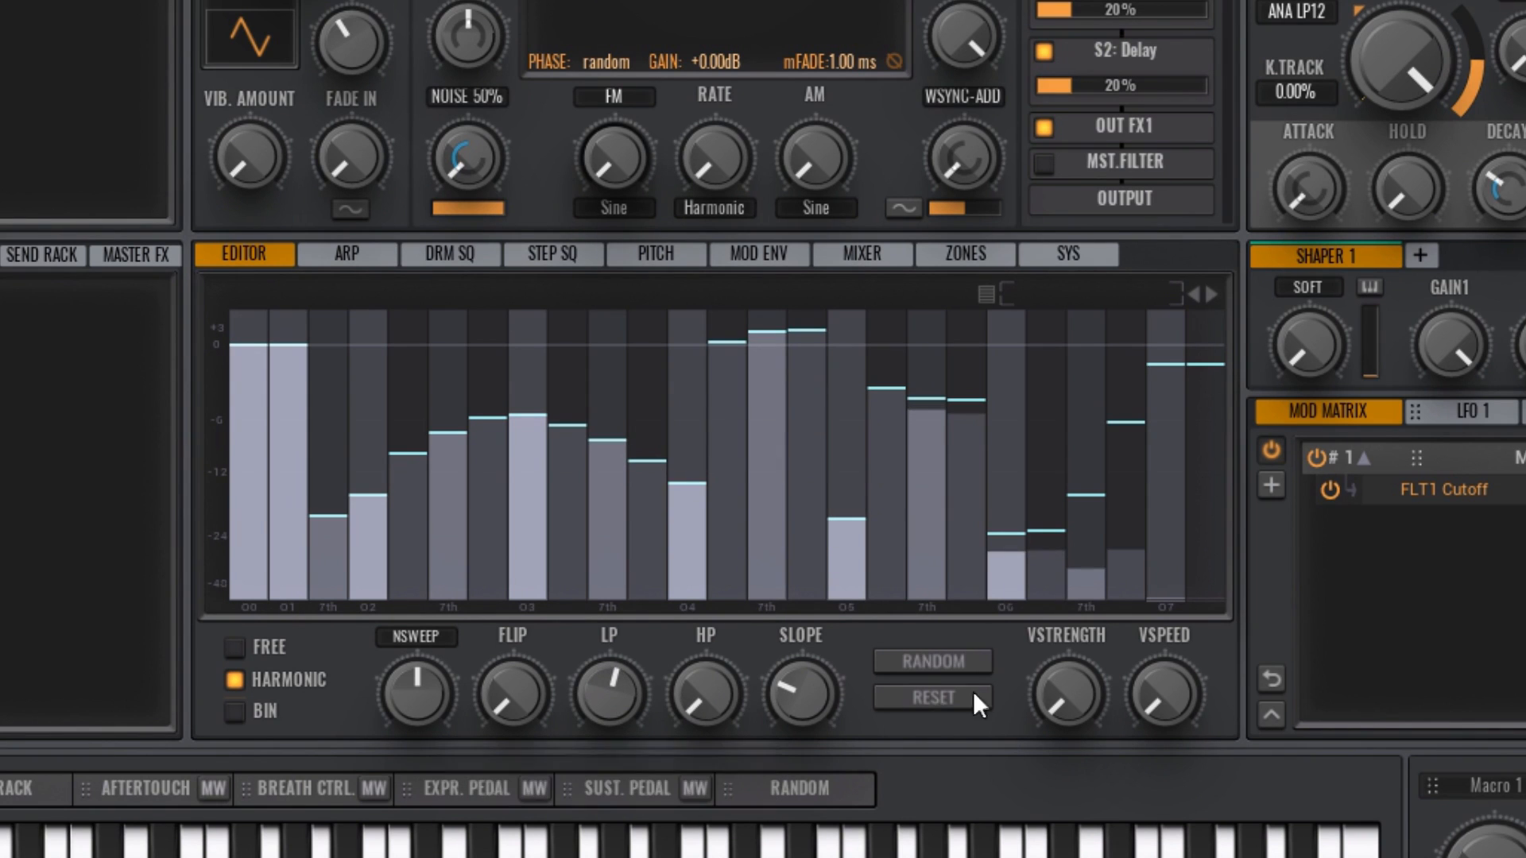
# Step: Add movement to the harmonic bands by raising VStrength to about four fifths and VSpeed to its maximum
pyautogui.moveTo(1071, 693); pyautogui.dragTo(1062, 465)
pyautogui.moveTo(1159, 704)
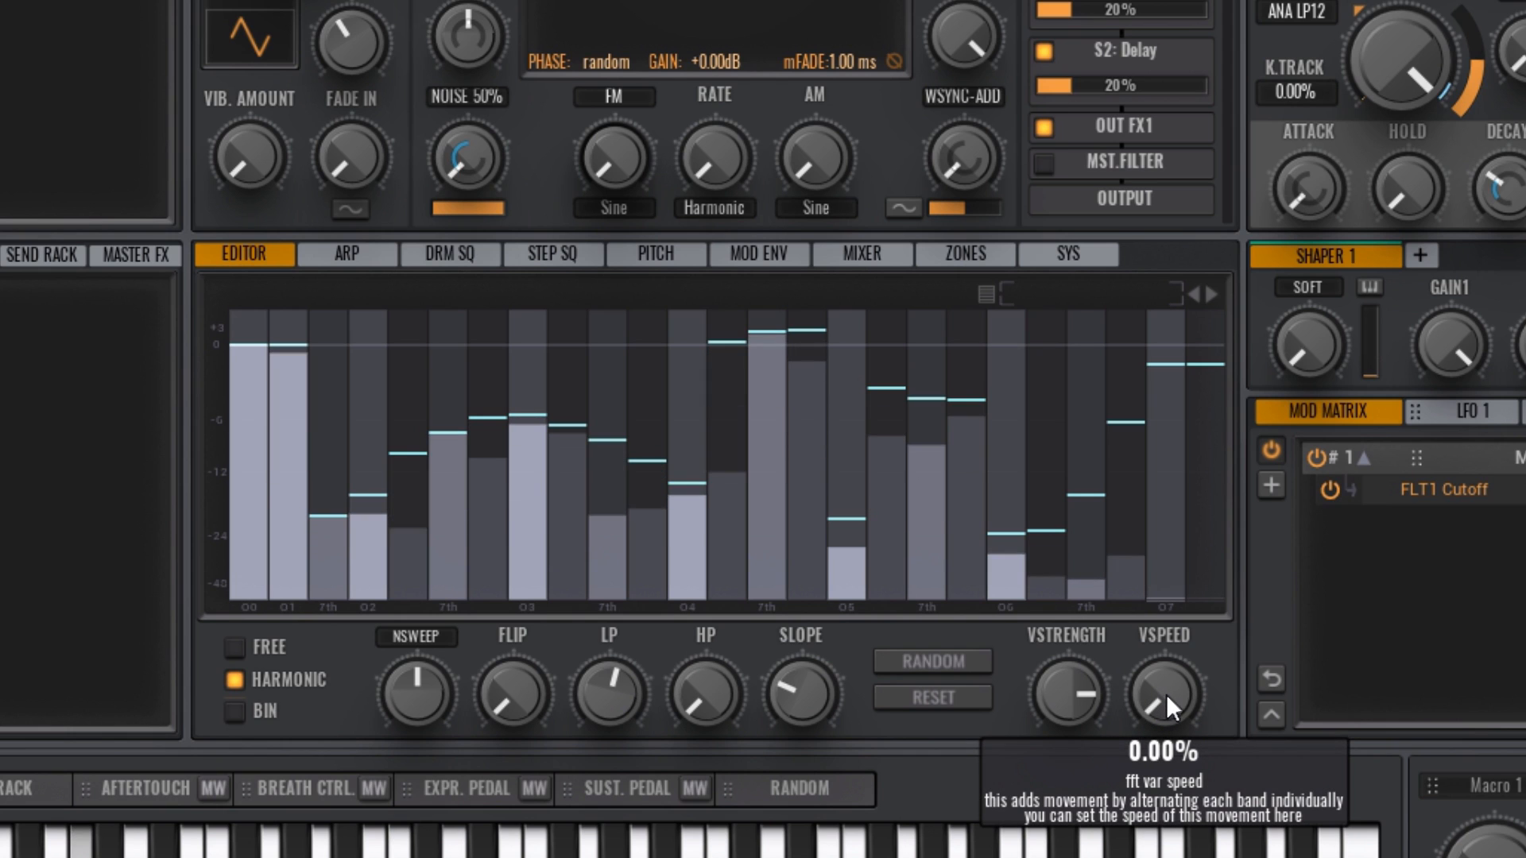
pyautogui.moveTo(1166, 694); pyautogui.dragTo(1153, 487)
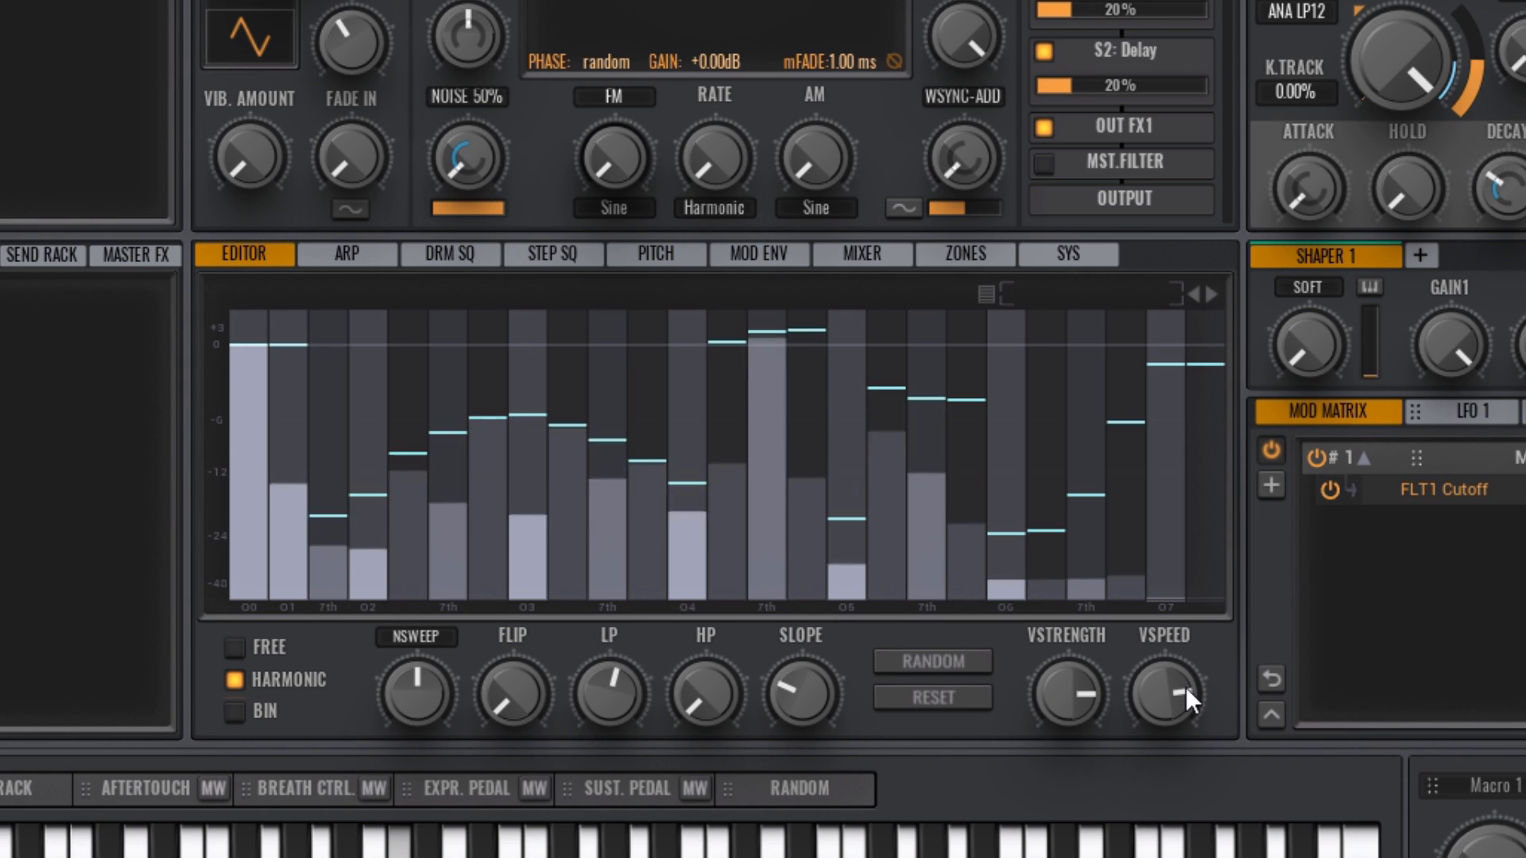
pyautogui.moveTo(1186, 686); pyautogui.dragTo(1158, 626)
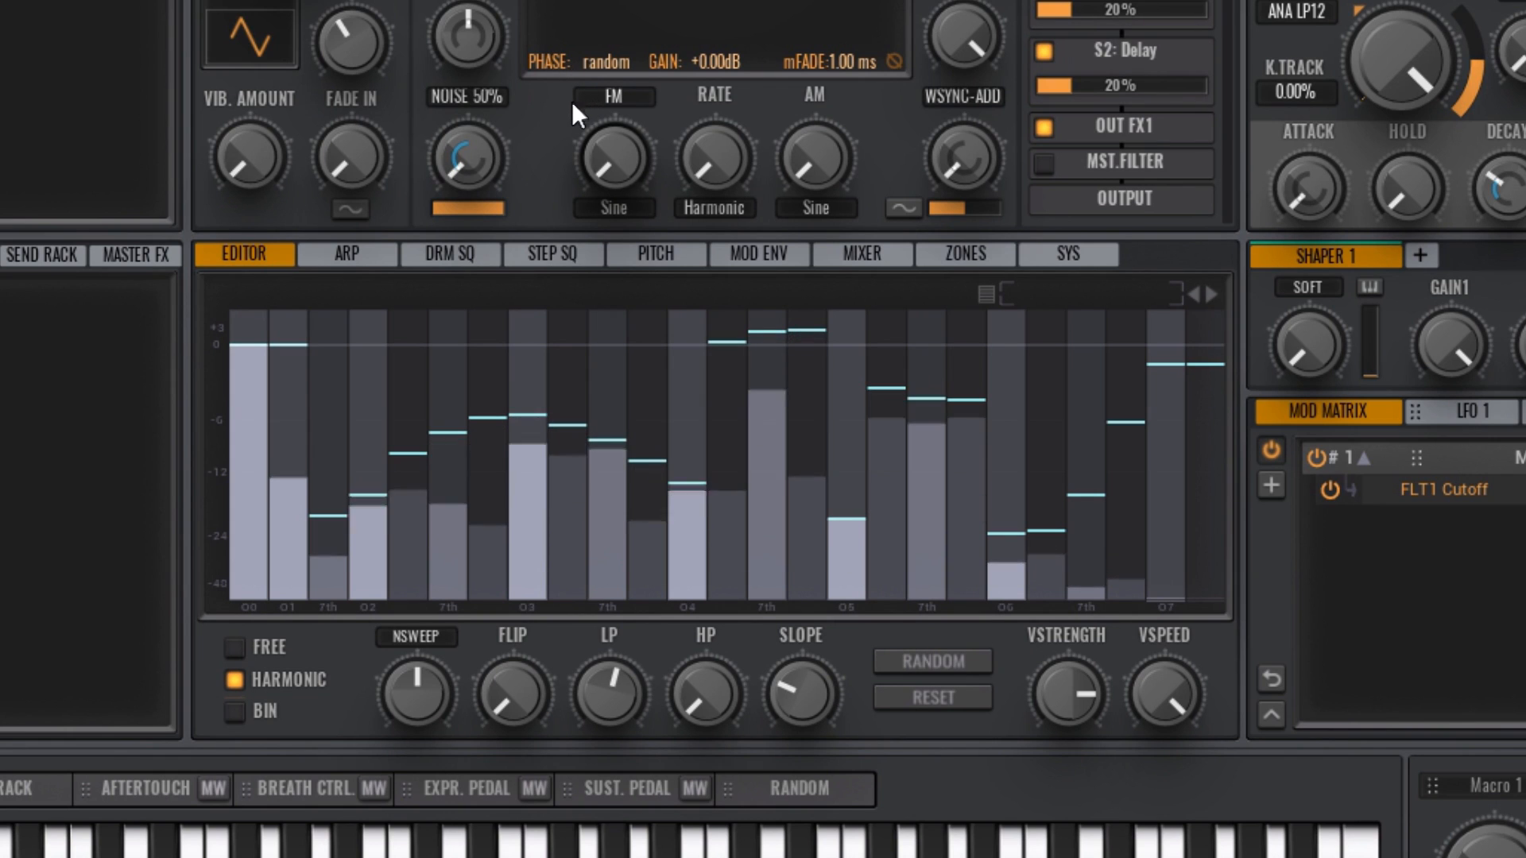
# Step: Set OSC 1's spectral editor to BIN mode
pyautogui.click(233, 713)
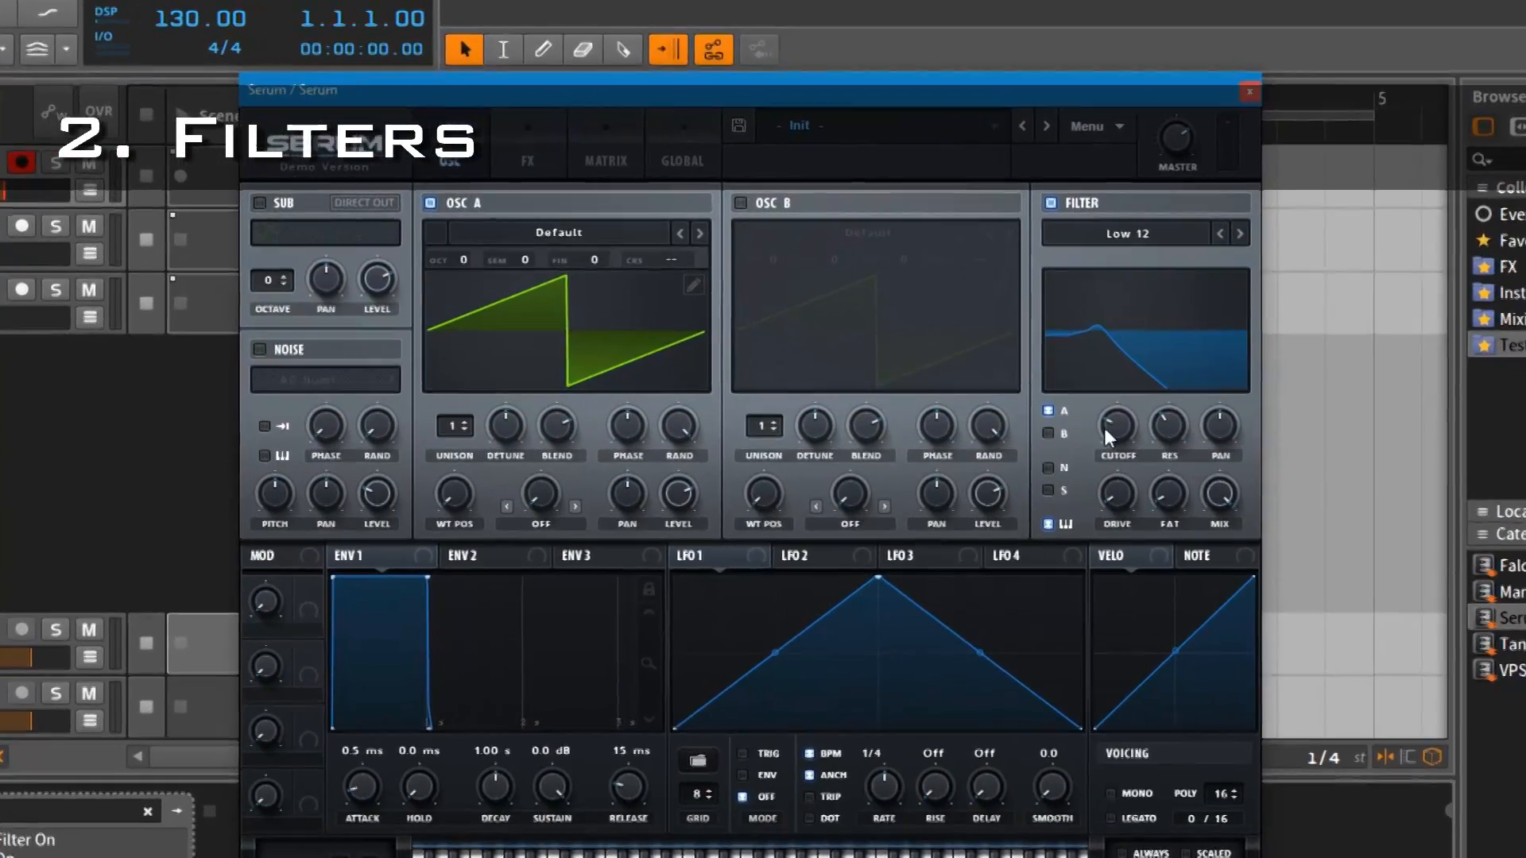
# Step: Switch to Serum and raise the Low 12 filter's cutoff to about 6071 Hz
pyautogui.moveTo(1092, 398); pyautogui.dragTo(1092, 383)
pyautogui.moveTo(1137, 442); pyautogui.dragTo(1132, 400)
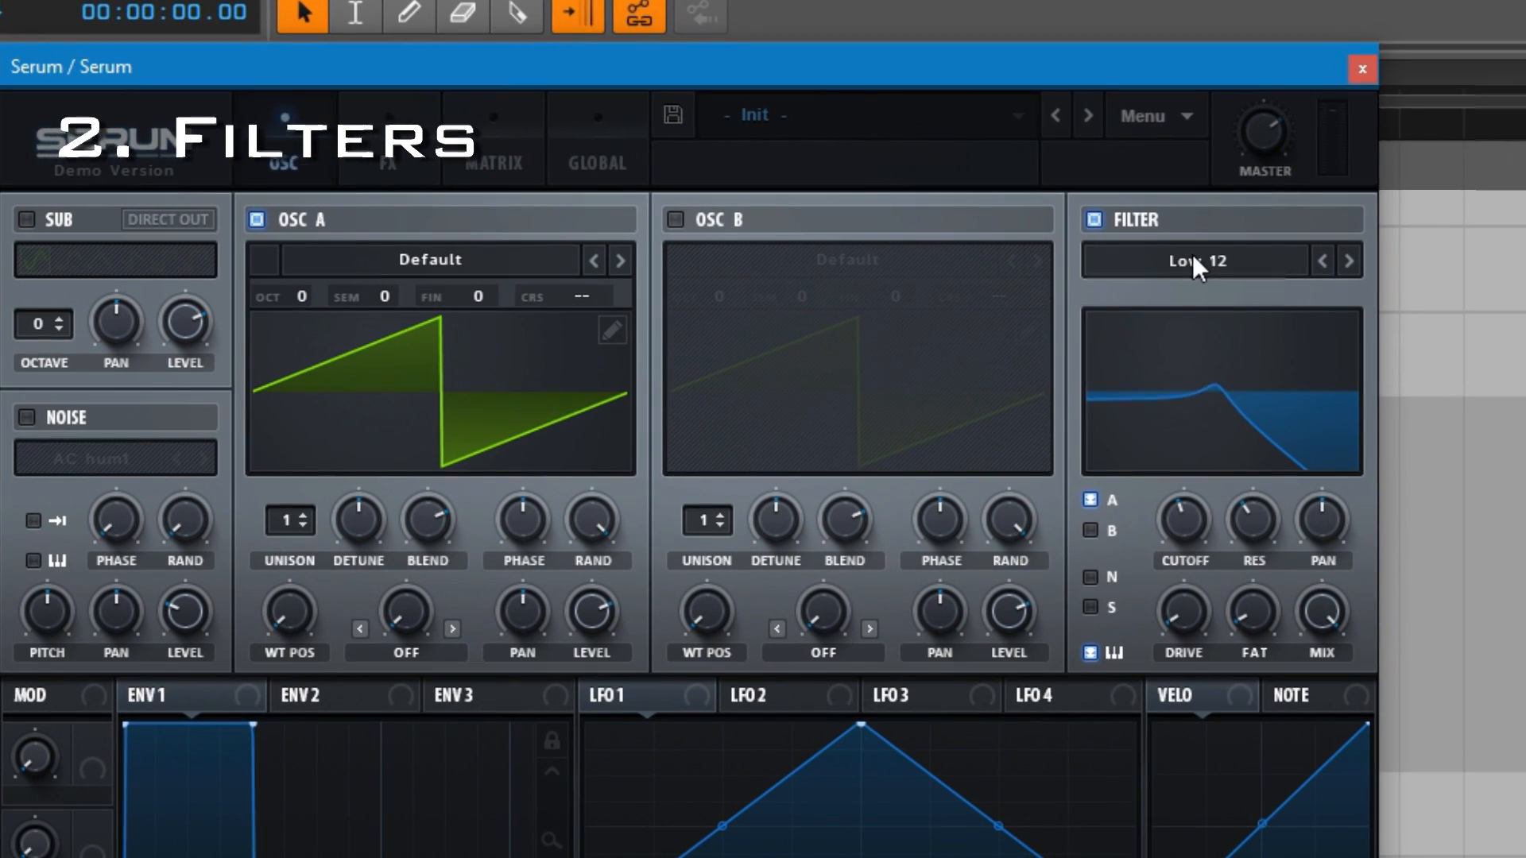
# Step: Try the Reverb filter type and lower its cutoff to 500 Hz
pyautogui.click(1197, 266)
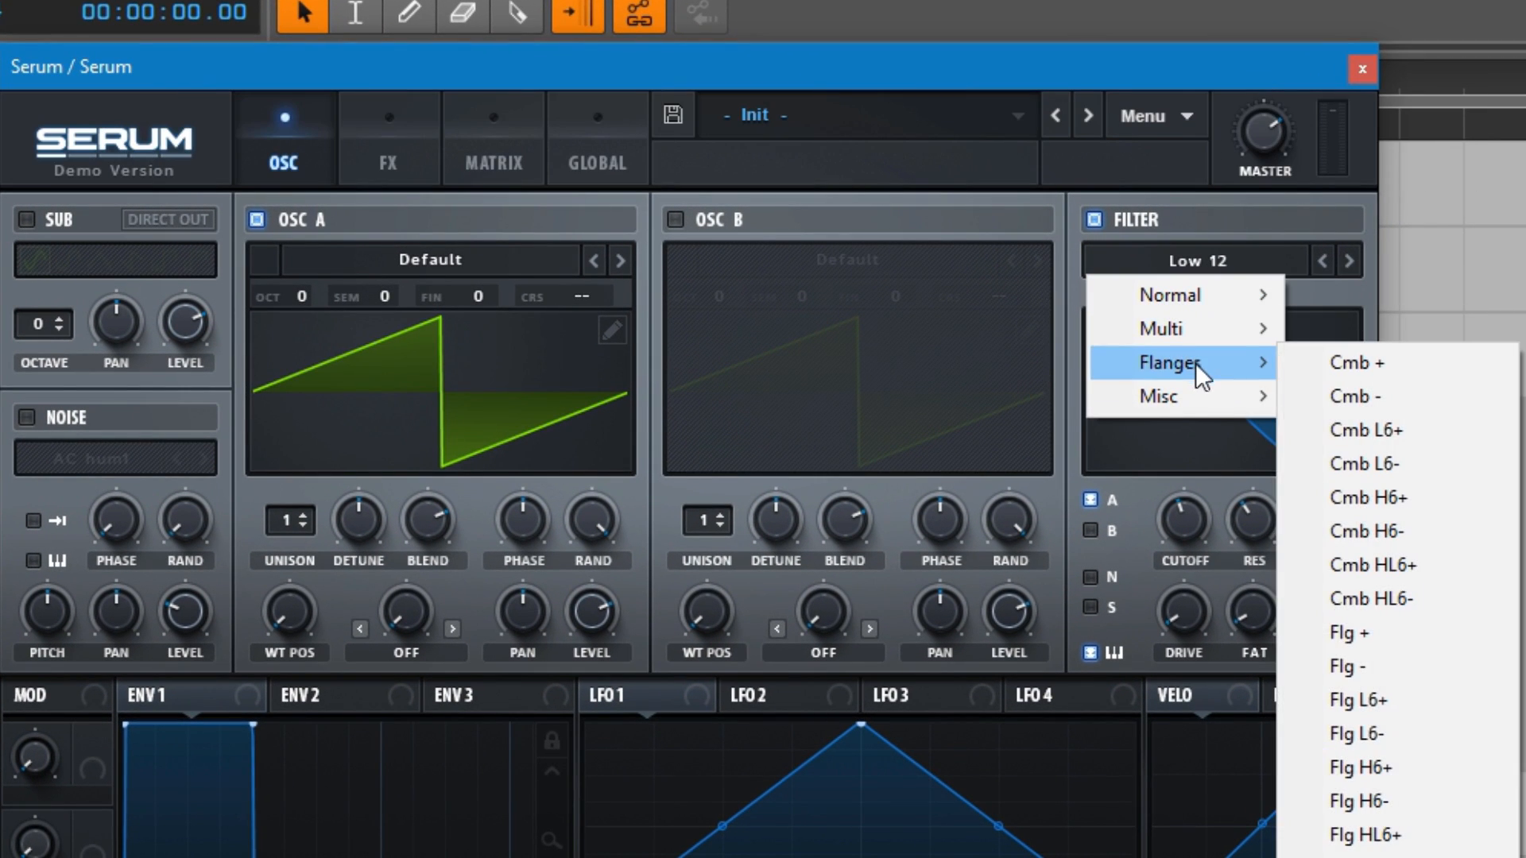
pyautogui.moveTo(1187, 395)
pyautogui.click(1355, 768)
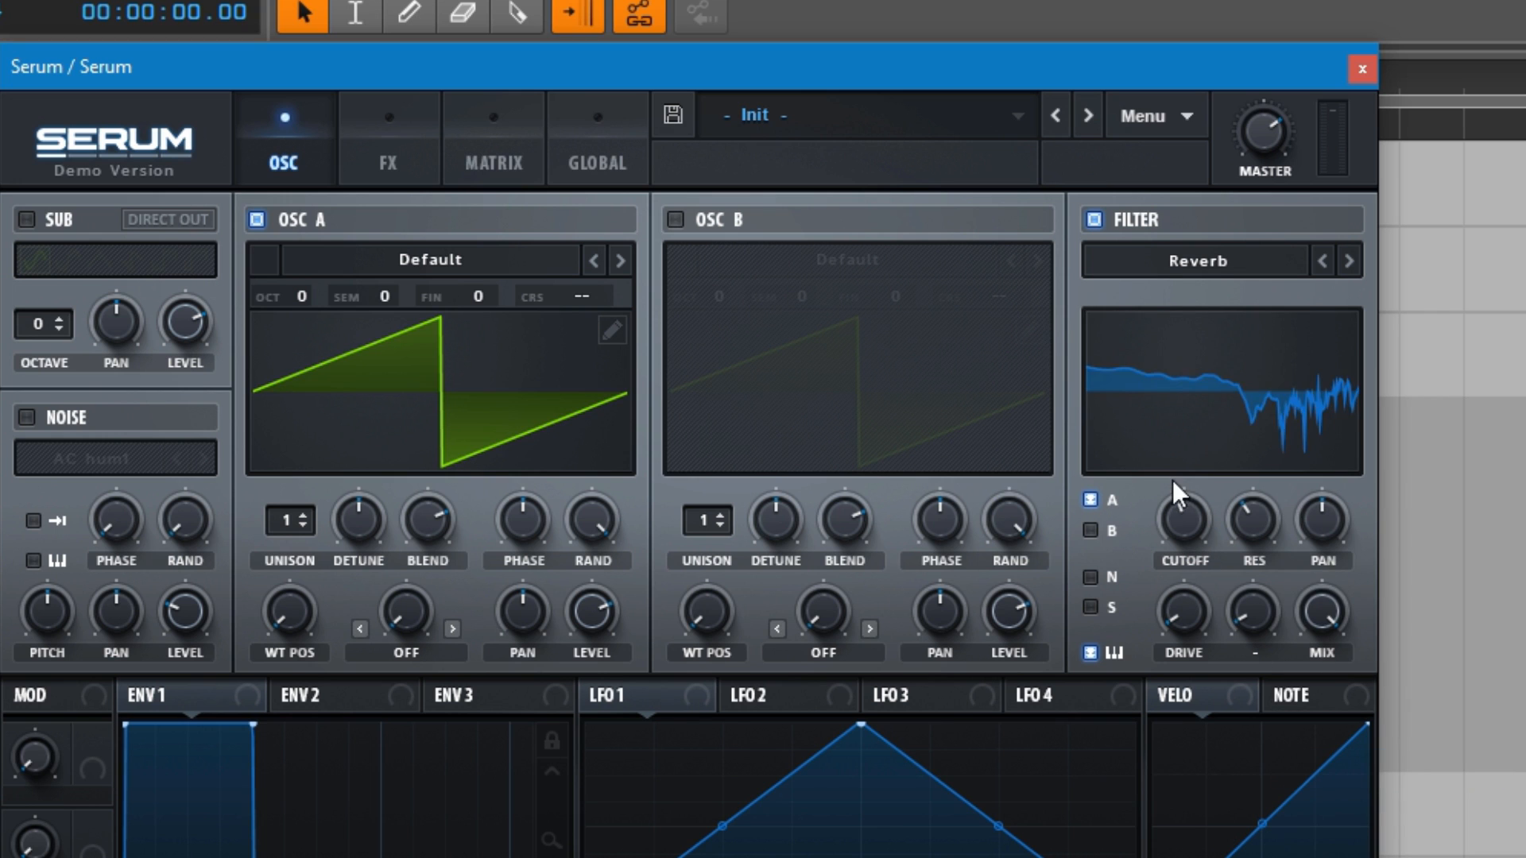
pyautogui.moveTo(1183, 517); pyautogui.dragTo(1159, 604)
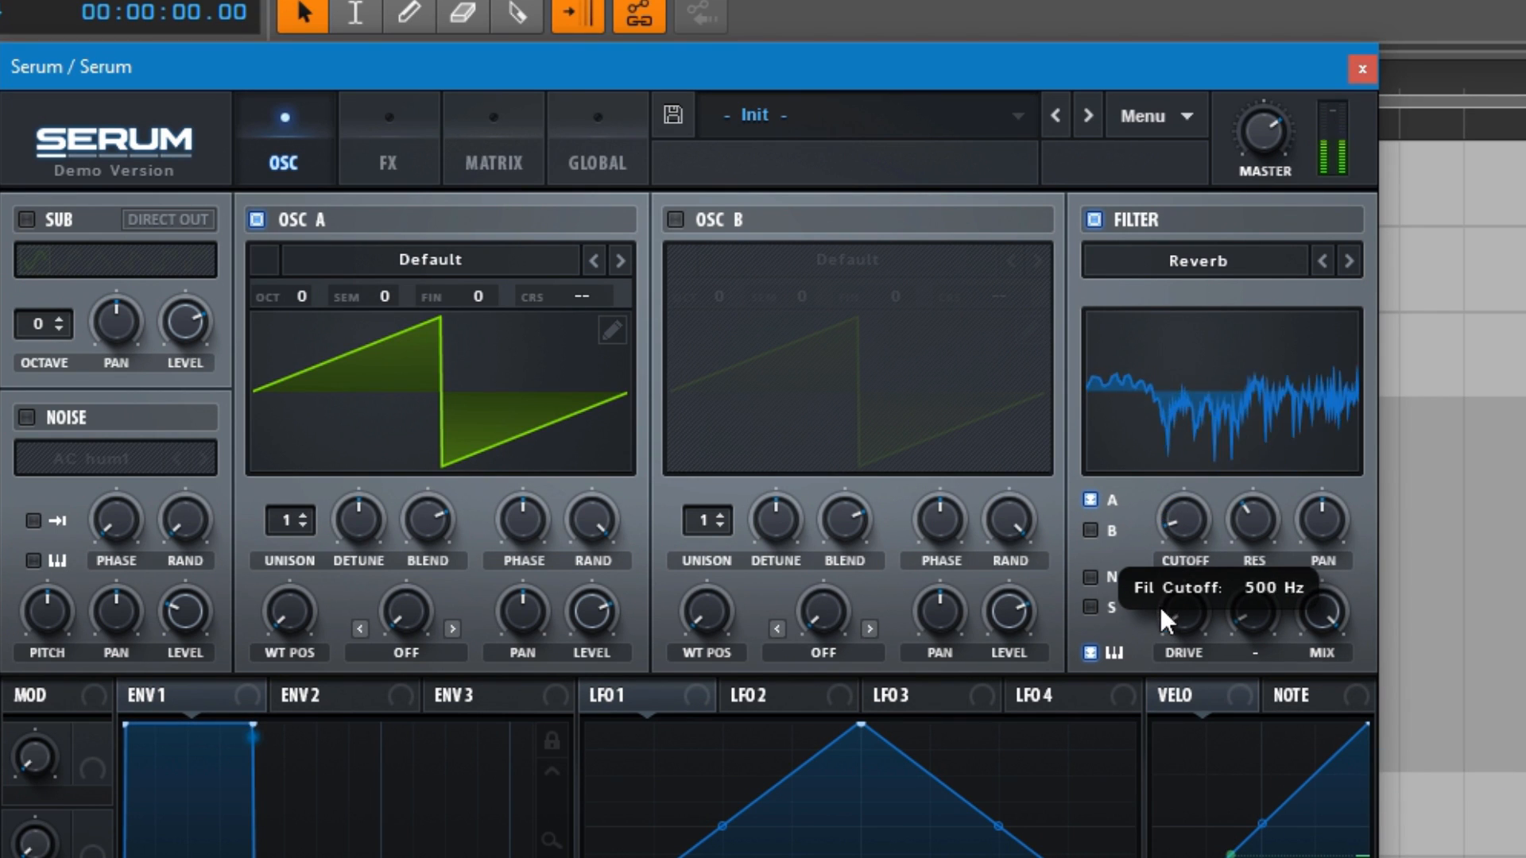
# Step: Set the filter to the HB 12 multi type and sweep its cutoff
pyautogui.click(1180, 261)
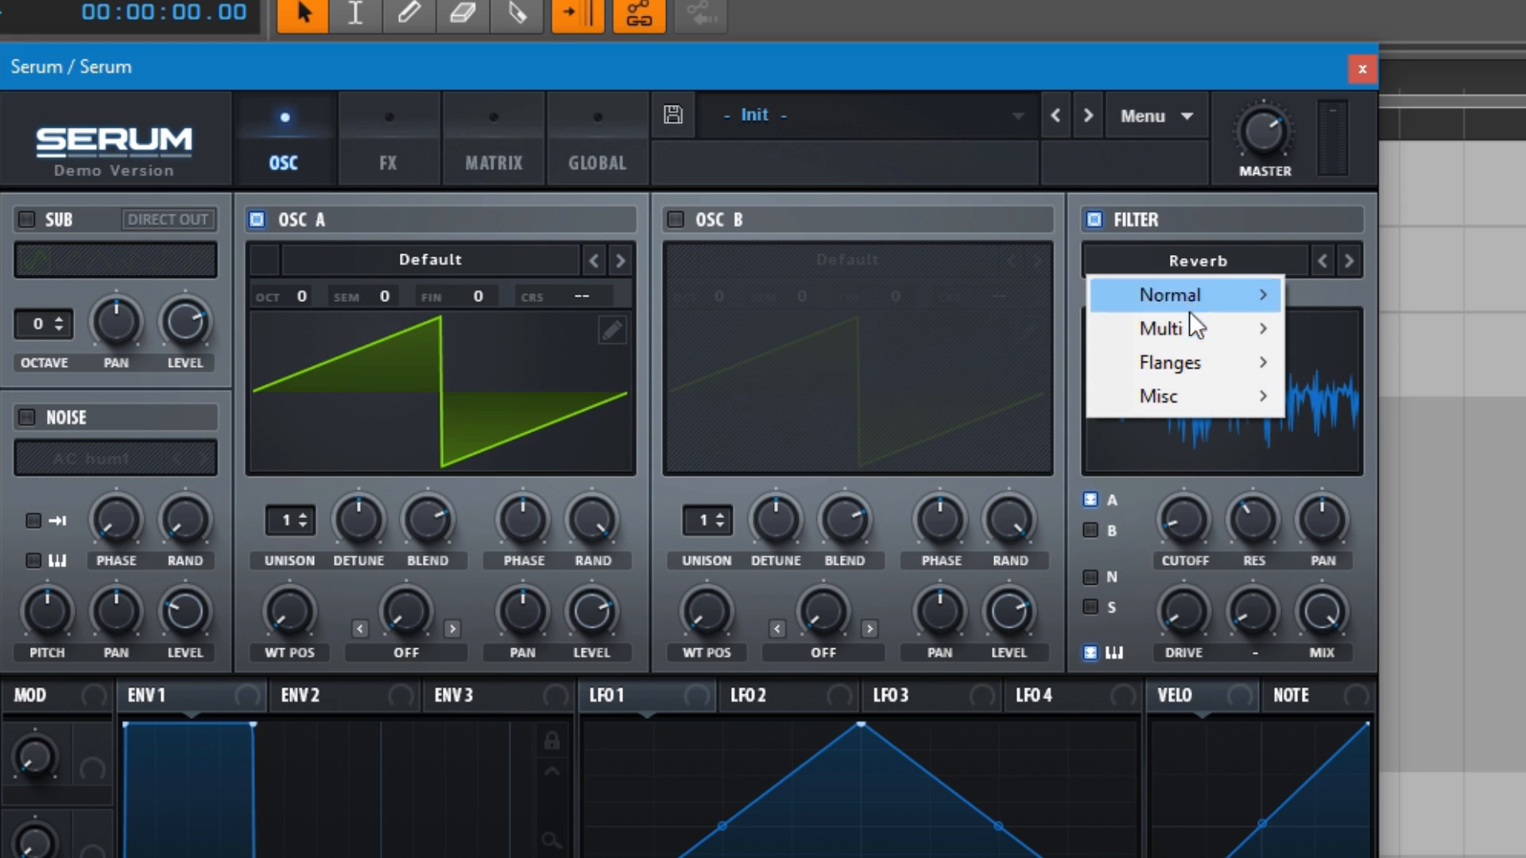
pyautogui.moveTo(1194, 325)
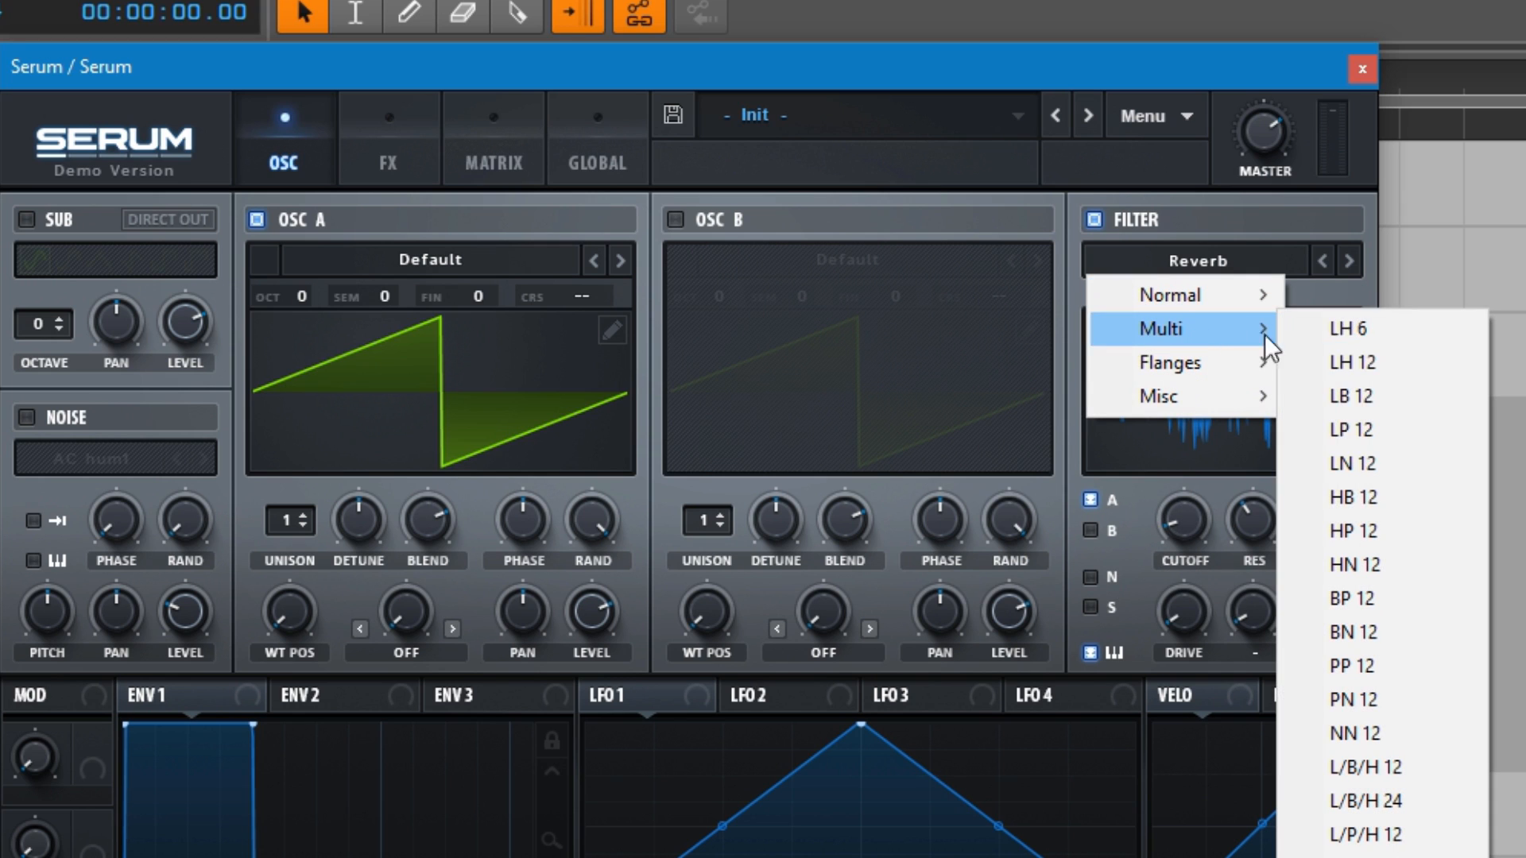
pyautogui.click(1360, 507)
pyautogui.moveTo(1206, 534); pyautogui.dragTo(1195, 571)
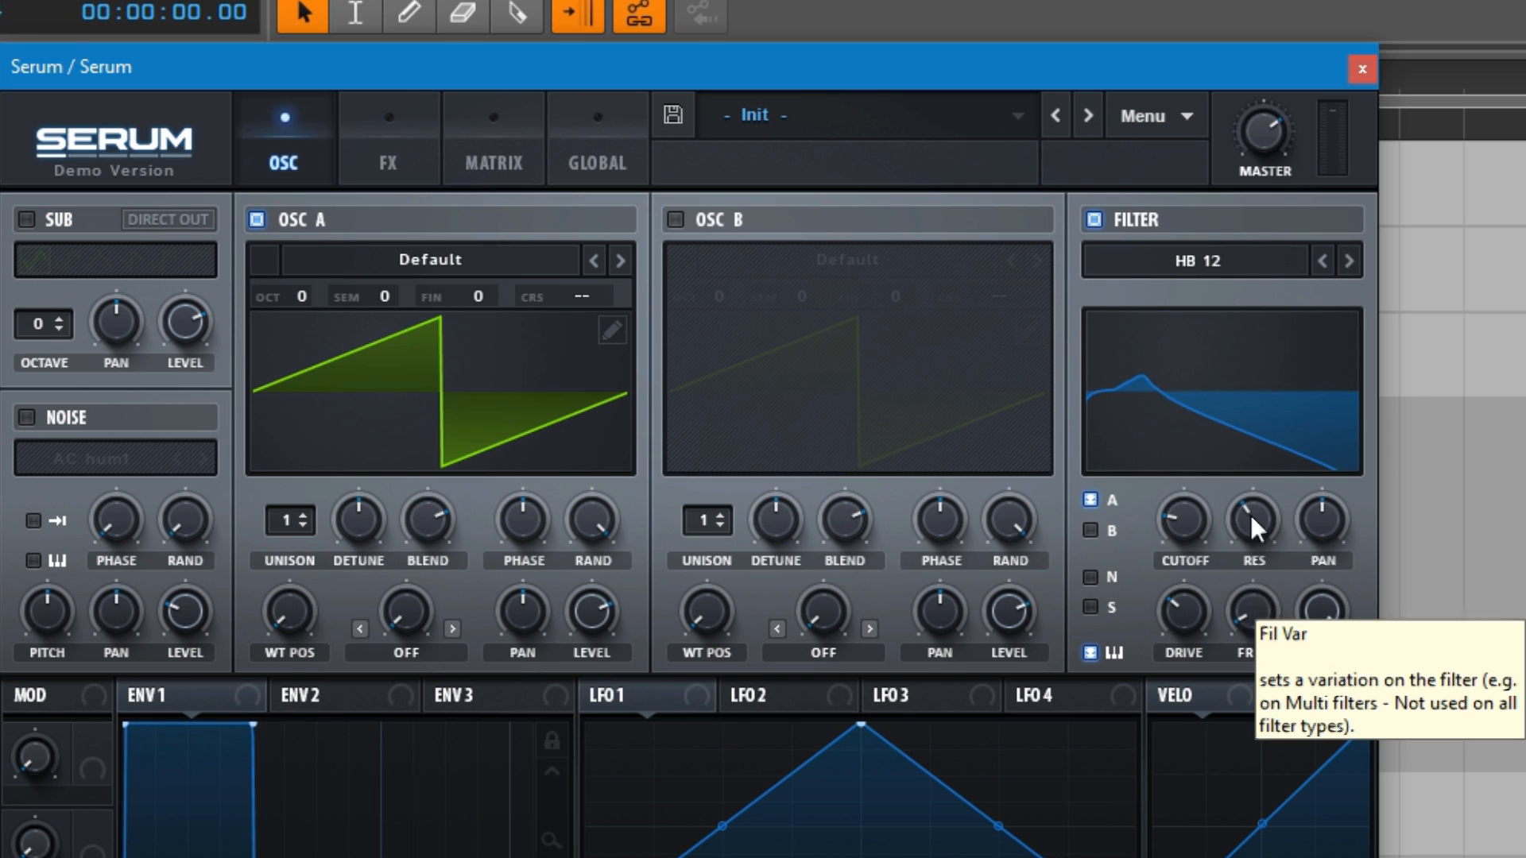
pyautogui.click(1225, 259)
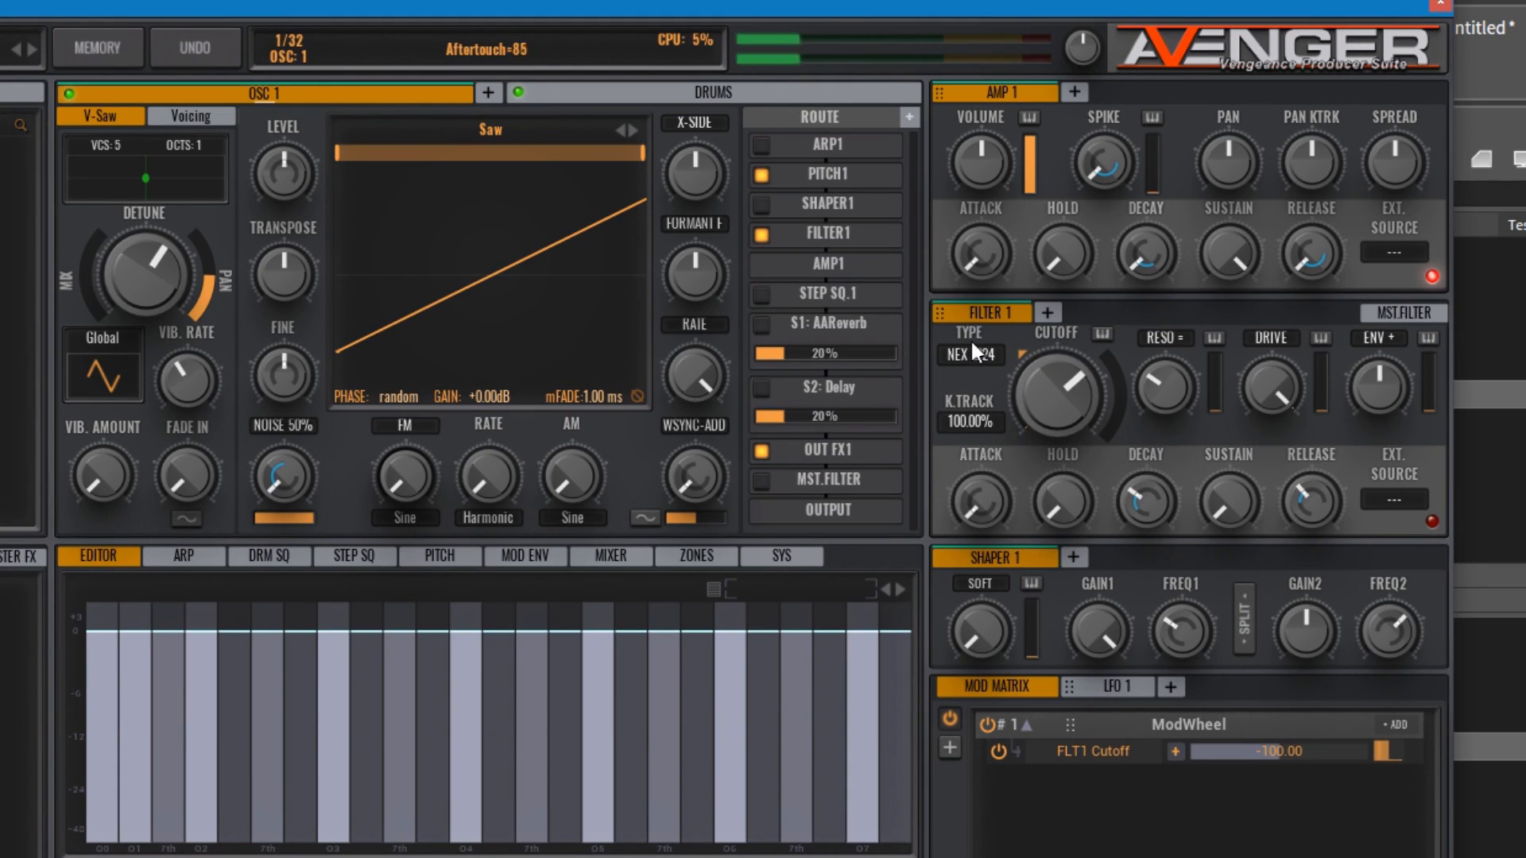
# Step: Switch to Avenger, try the COS BP12 band-pass type on Filter 1 and lower its cutoff
pyautogui.click(970, 350)
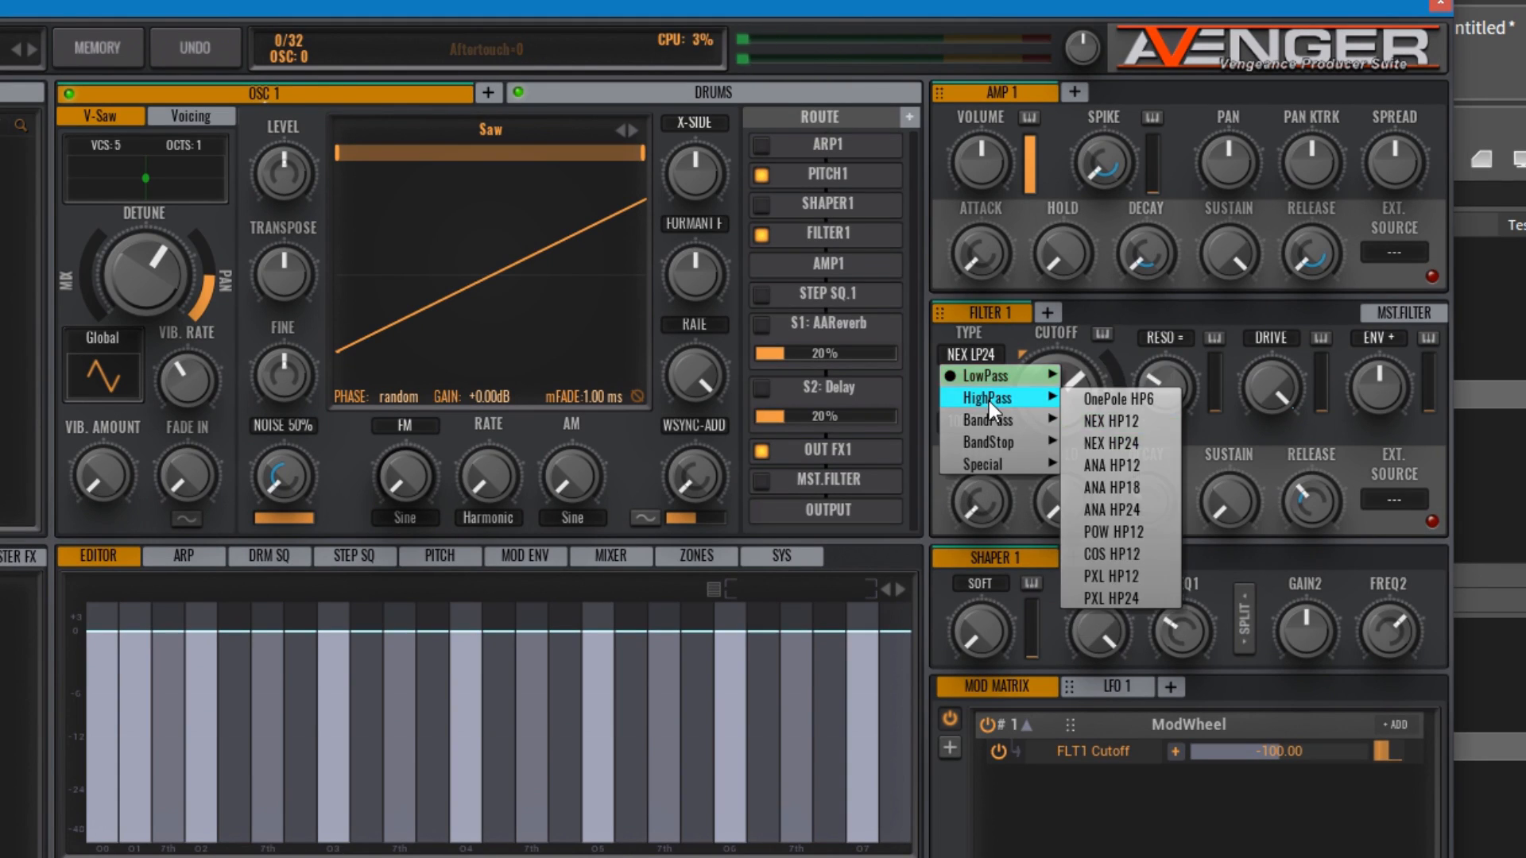
pyautogui.moveTo(995, 419)
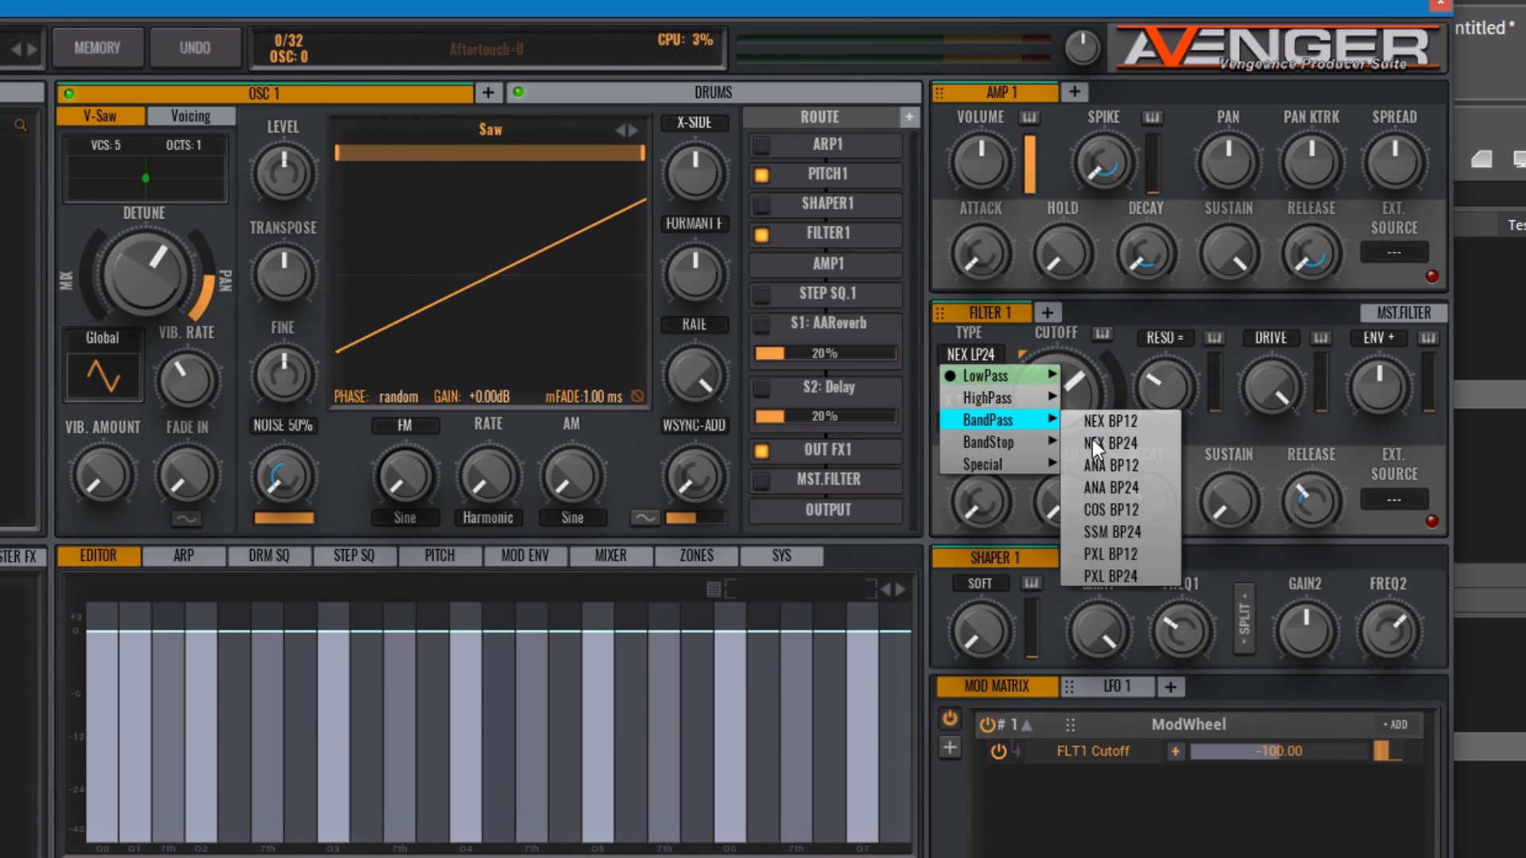
pyautogui.click(1111, 512)
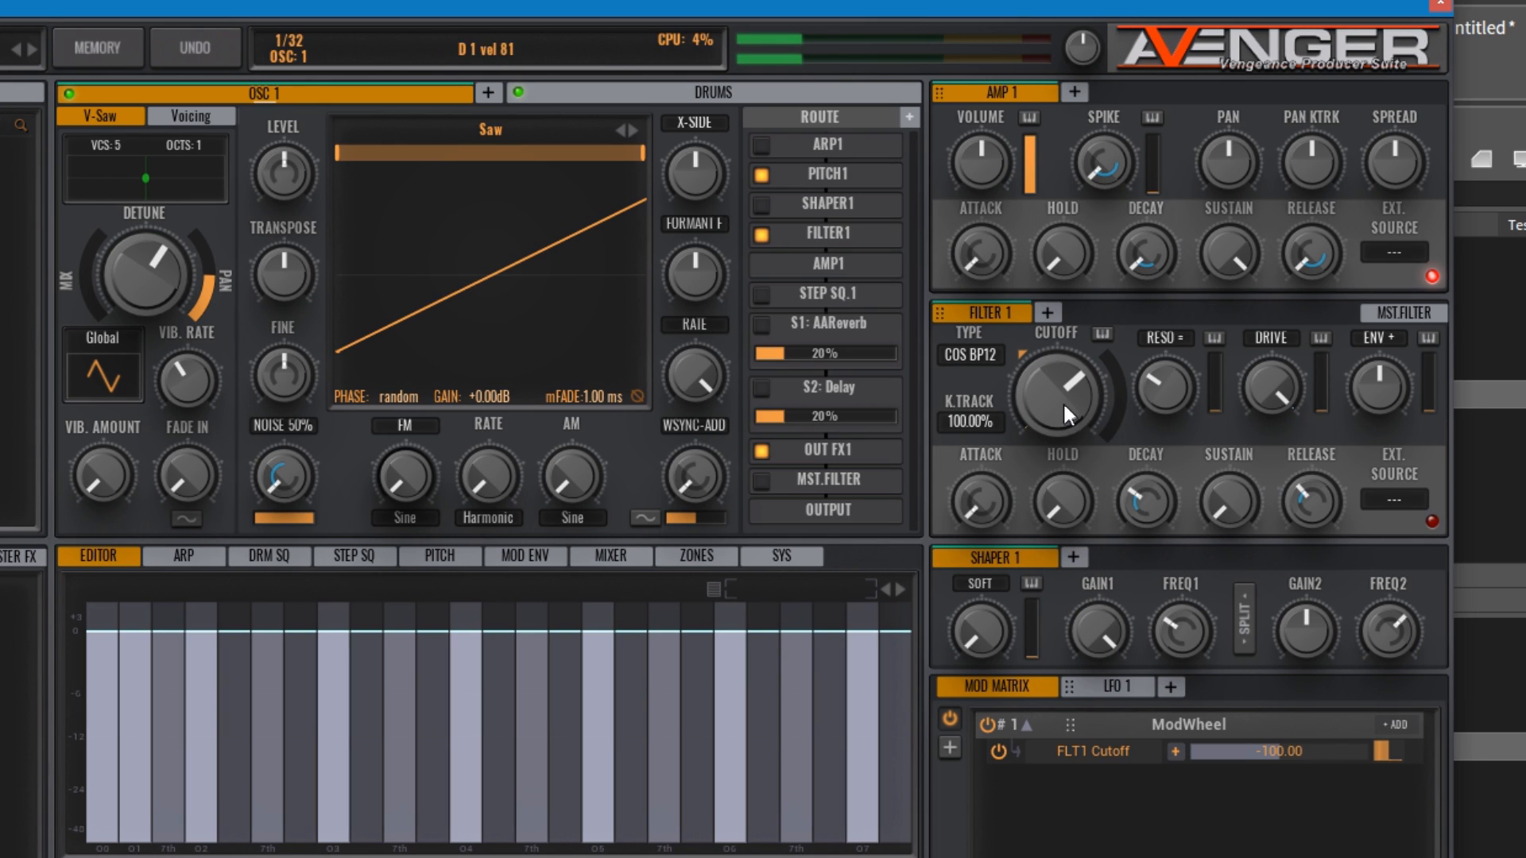
pyautogui.moveTo(1062, 403); pyautogui.dragTo(1043, 486)
# Step: Set Filter 1 to the special COMB type and sweep its cutoff
pyautogui.click(963, 351)
pyautogui.moveTo(990, 464)
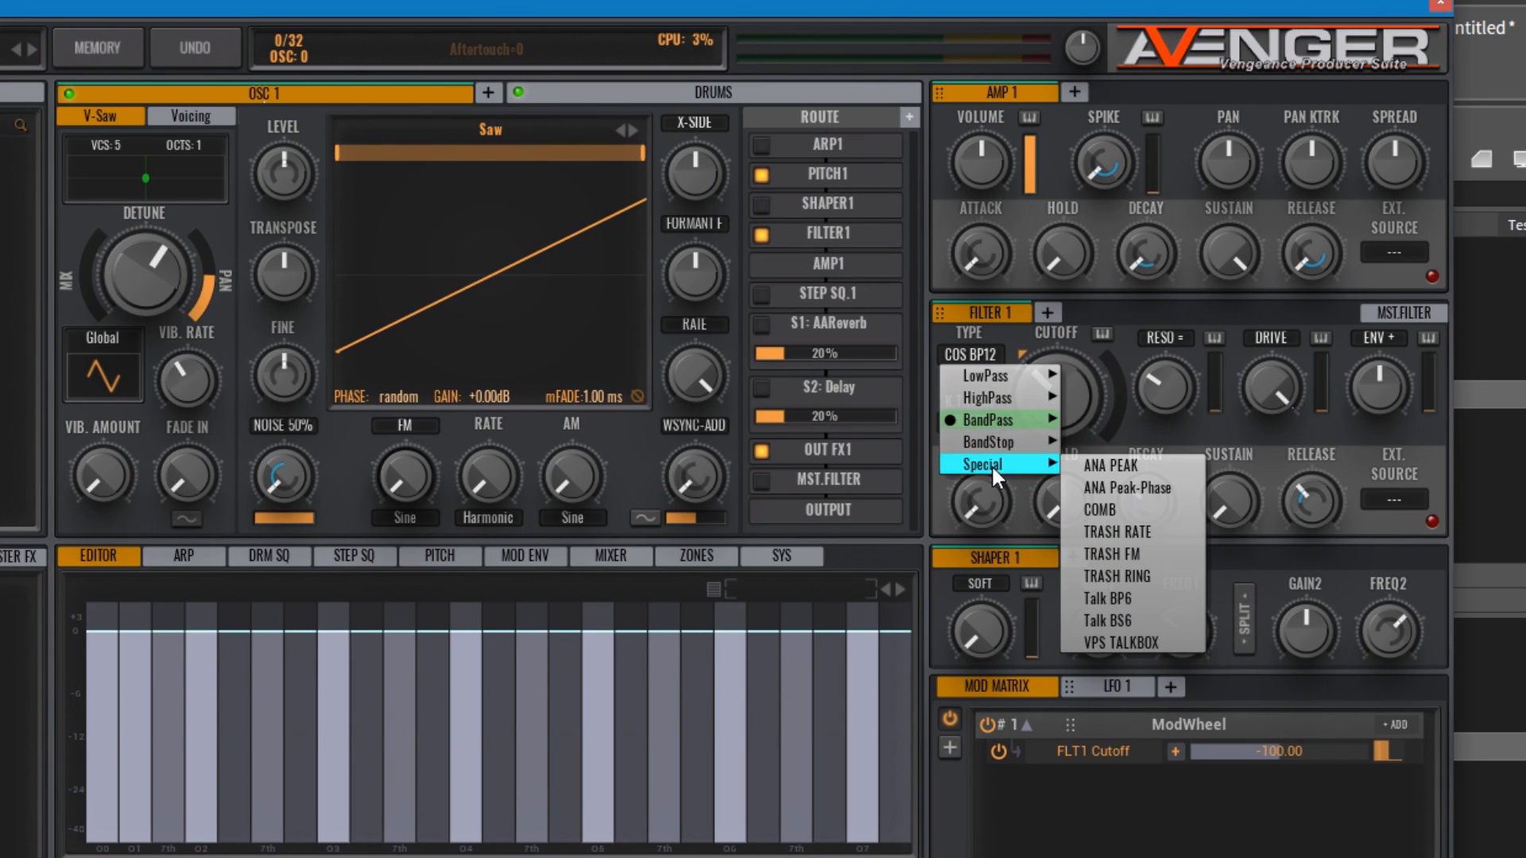
pyautogui.click(1124, 511)
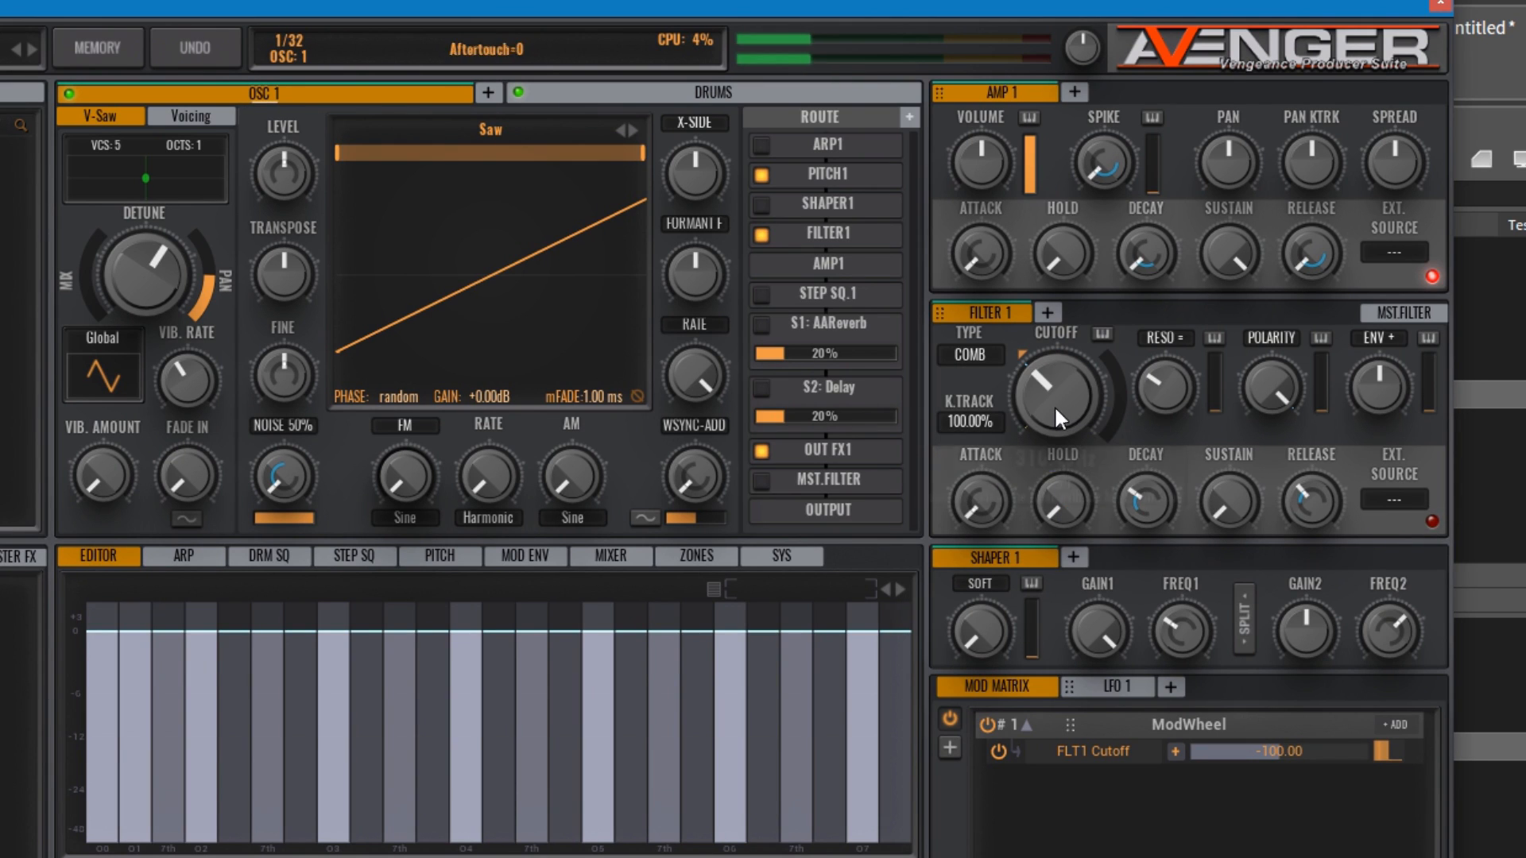
pyautogui.moveTo(1054, 406); pyautogui.dragTo(1070, 364)
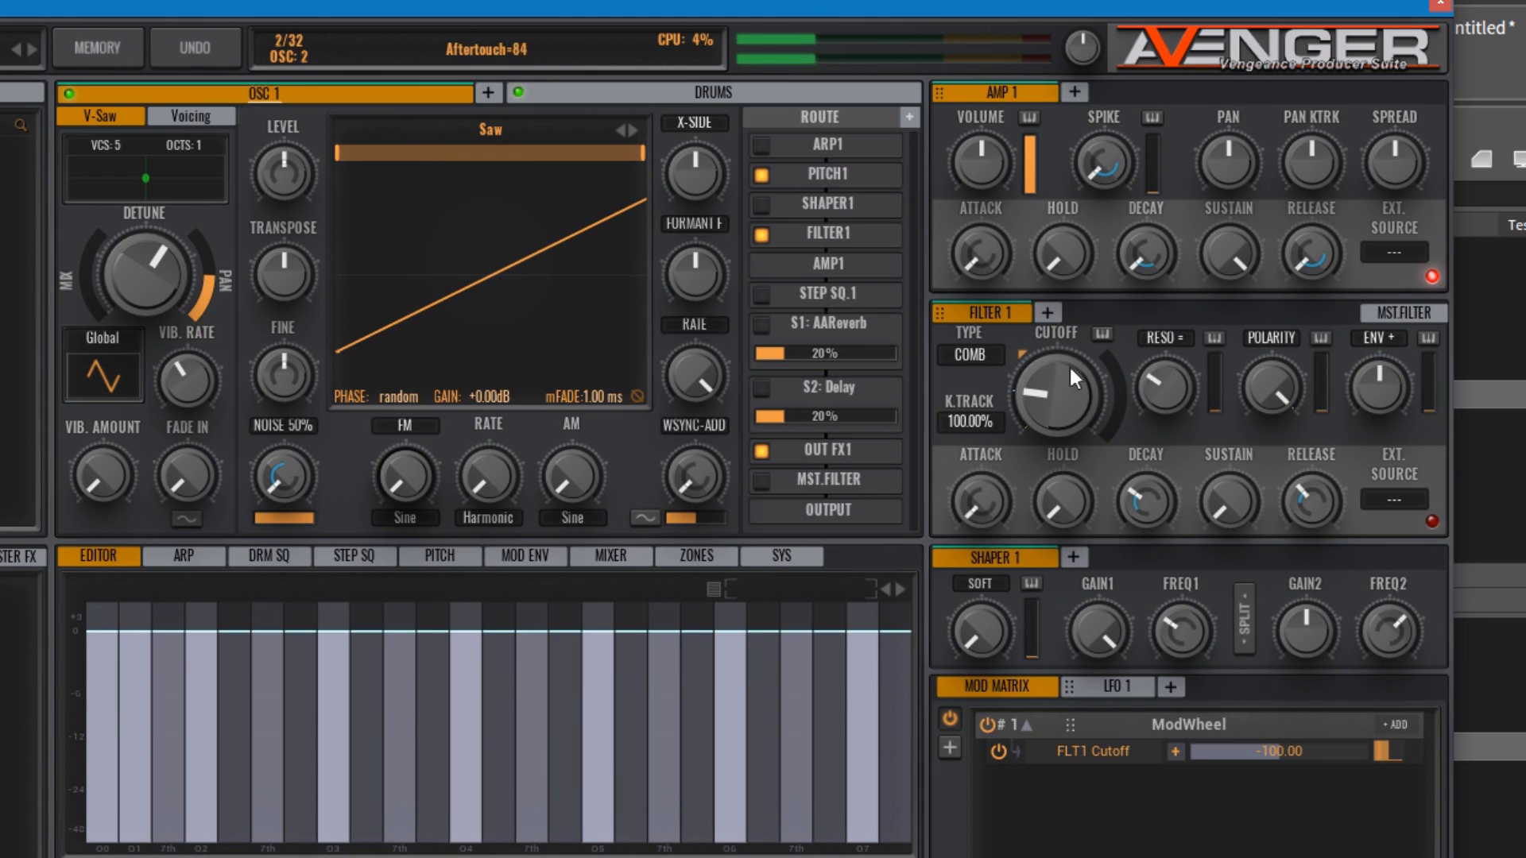
# Step: Set OSC 1 to Noise and adjust the comb filter's cutoff and key tracking with its resonance at maximum
pyautogui.click(467, 124)
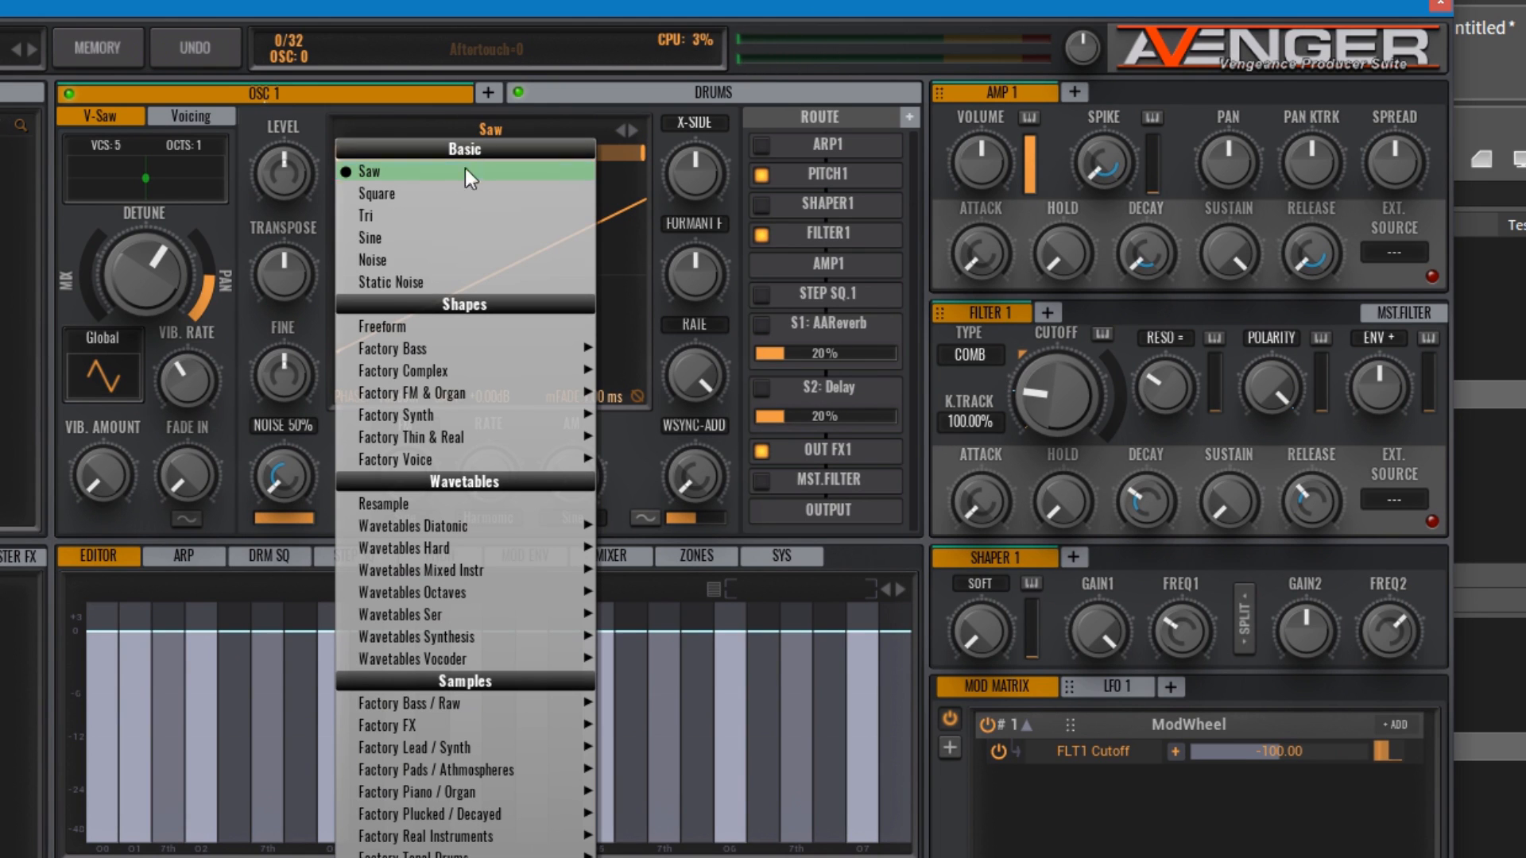
pyautogui.click(420, 260)
pyautogui.moveTo(1043, 404); pyautogui.dragTo(1038, 361)
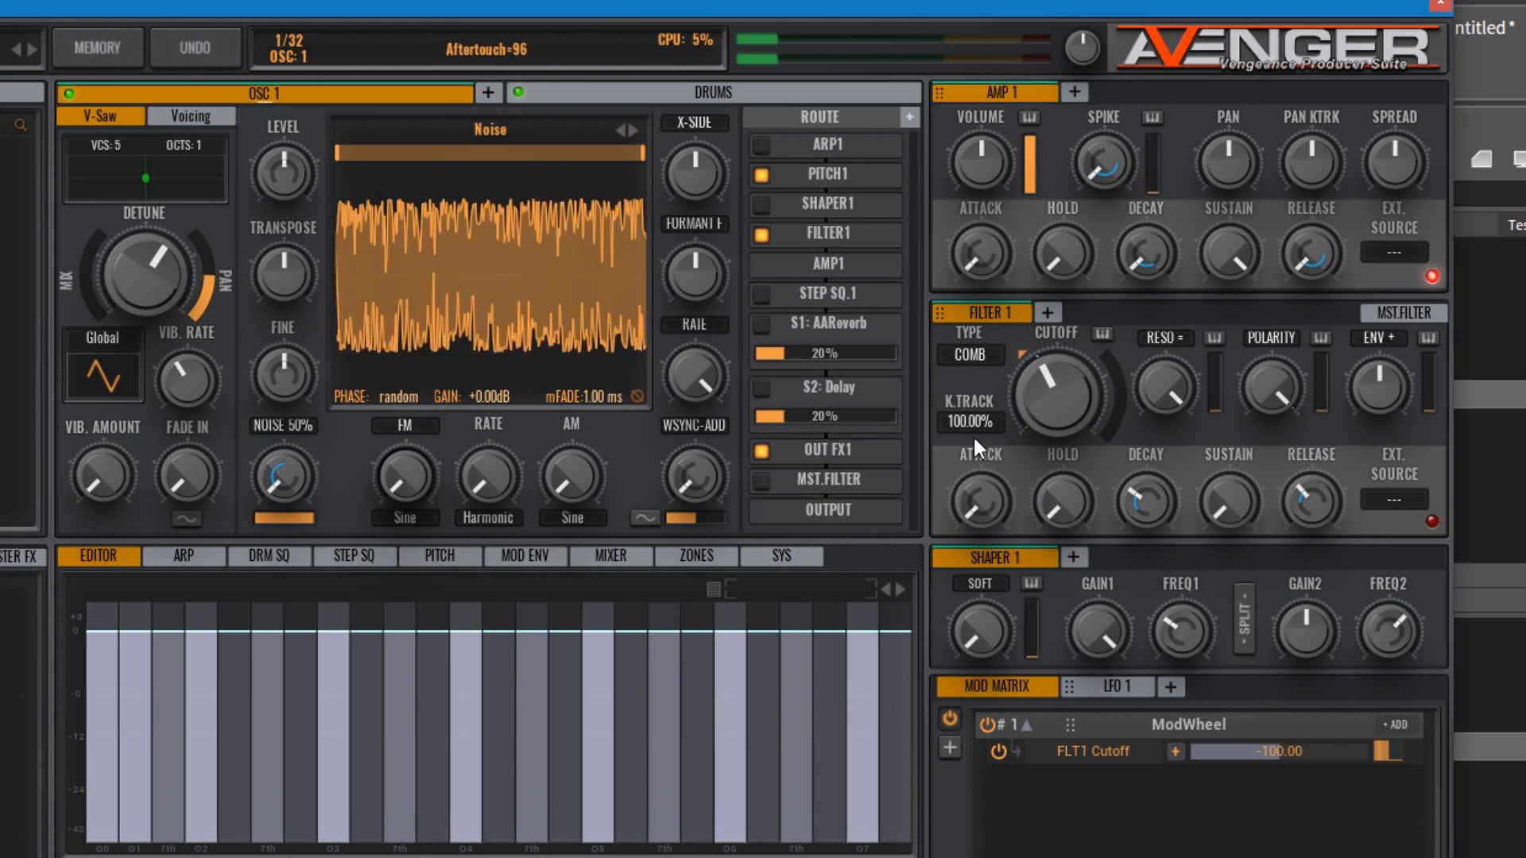
pyautogui.moveTo(971, 423); pyautogui.dragTo(1016, 334)
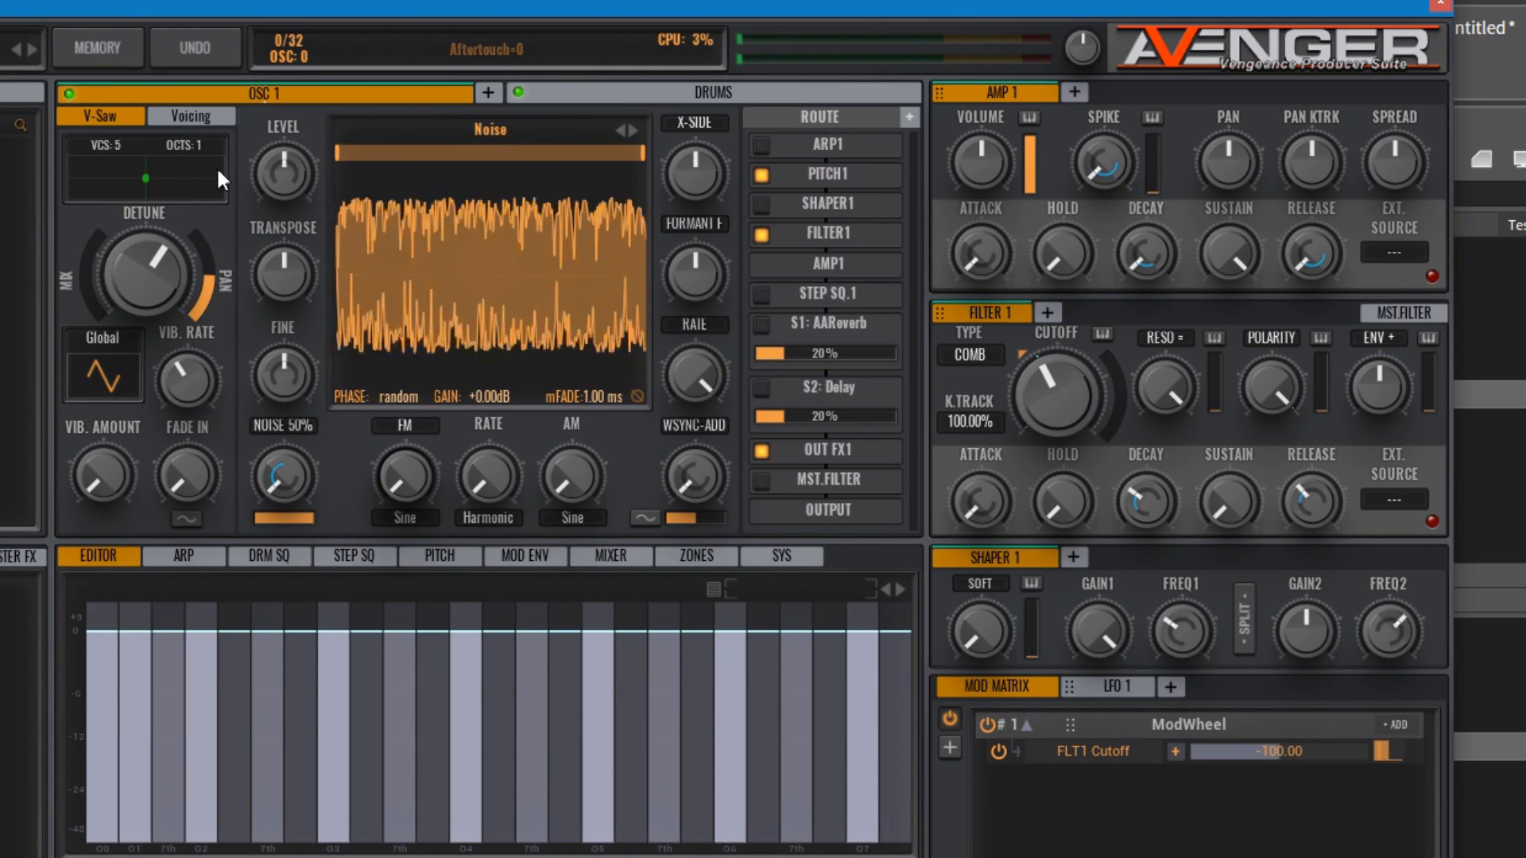
# Step: Add Filters 2, 3 and 4, try lowering Filter 4's cutoff, and go back to Filter 2
pyautogui.click(1049, 308)
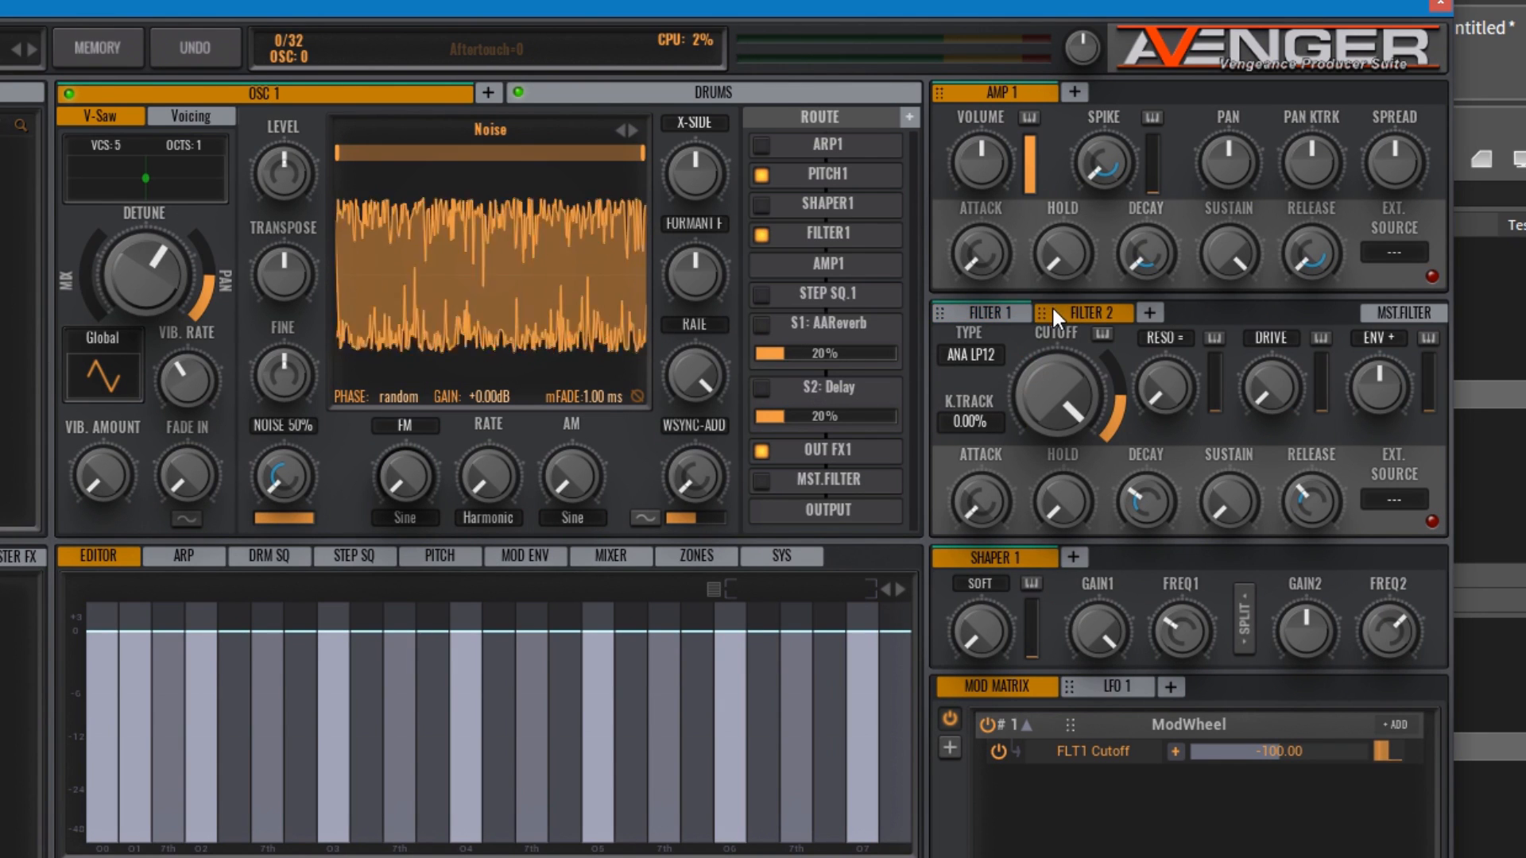
pyautogui.click(1157, 311)
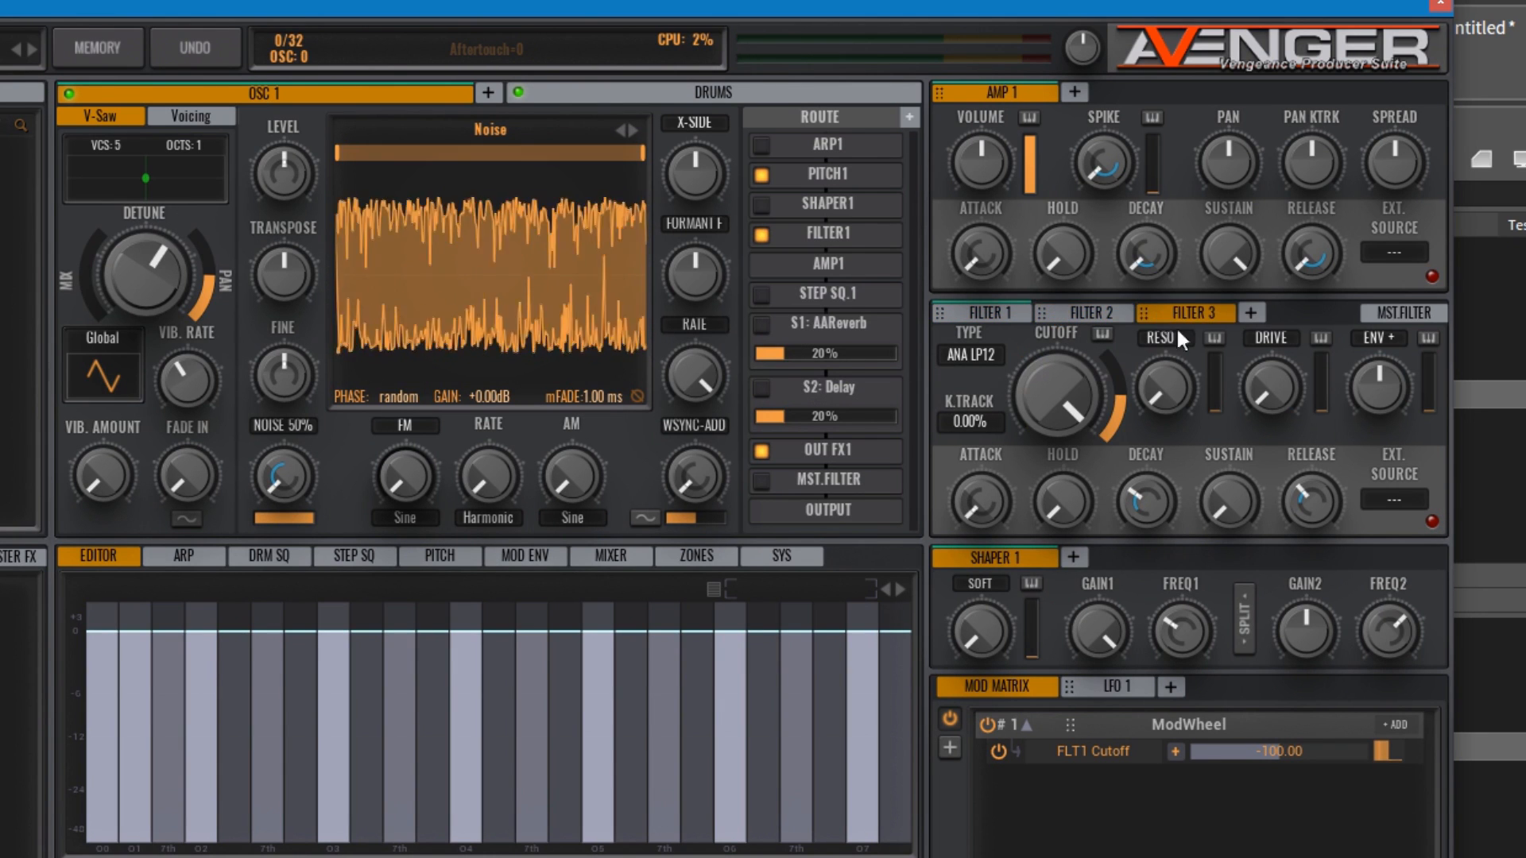
pyautogui.click(1262, 318)
pyautogui.moveTo(1066, 375); pyautogui.dragTo(1062, 480)
pyautogui.click(1085, 310)
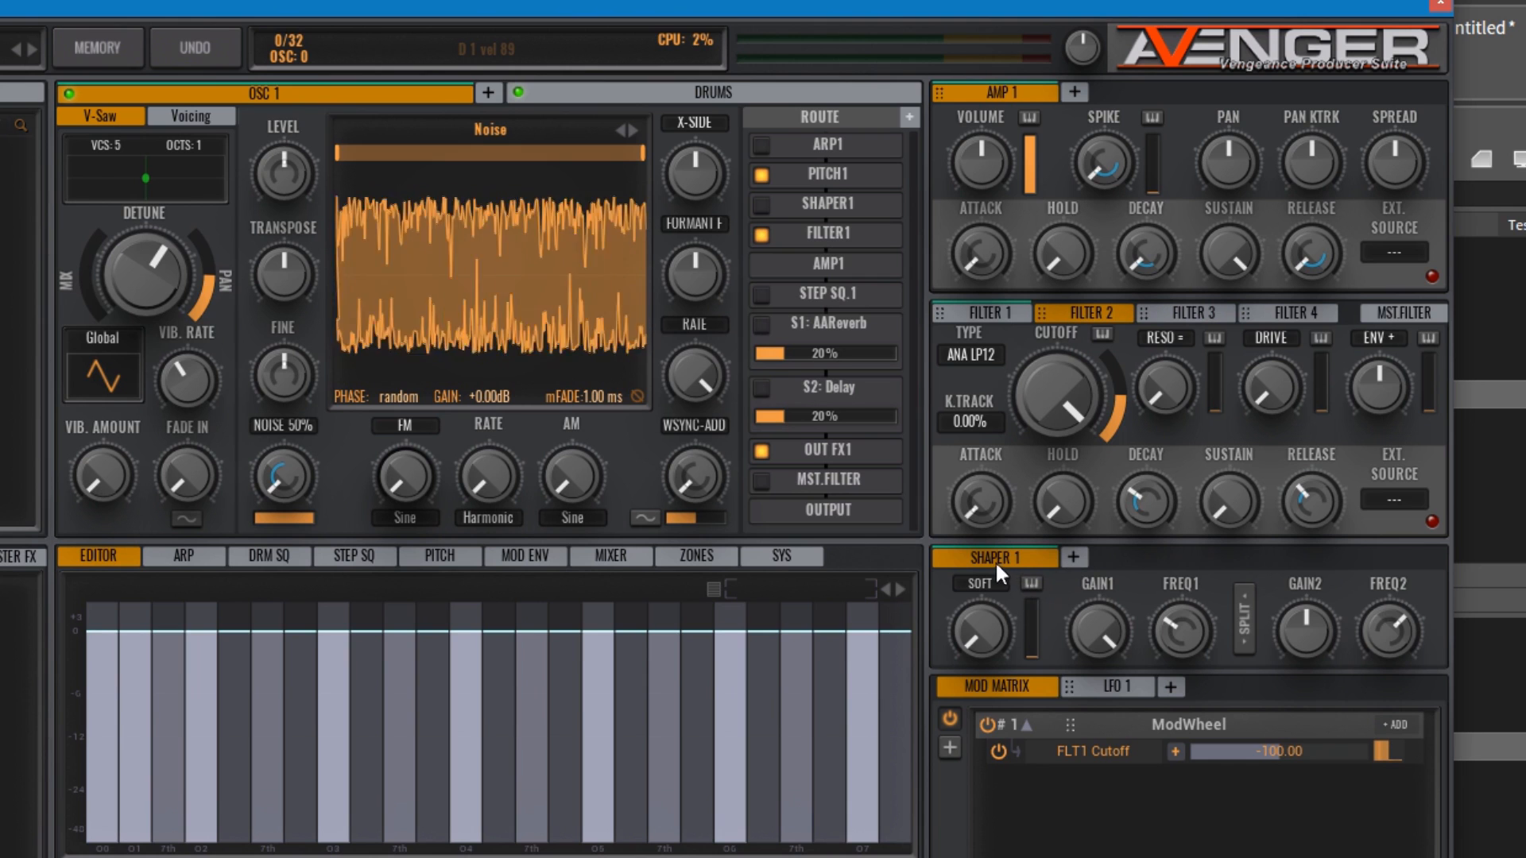
# Step: Set Shaper 1 to the FOLD type and raise its amount to about a quarter
pyautogui.click(980, 583)
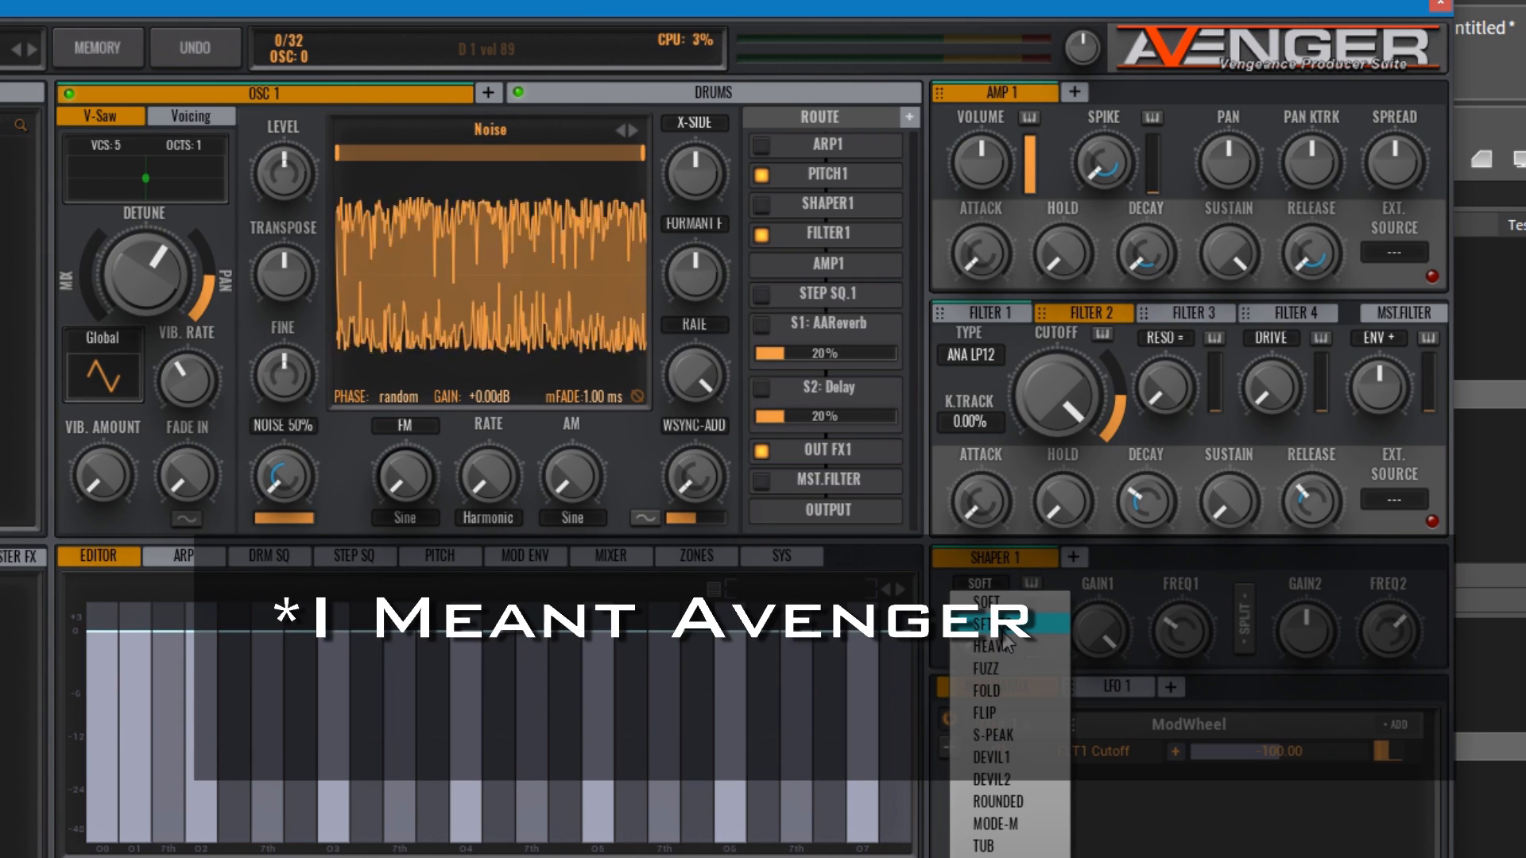
pyautogui.click(1007, 691)
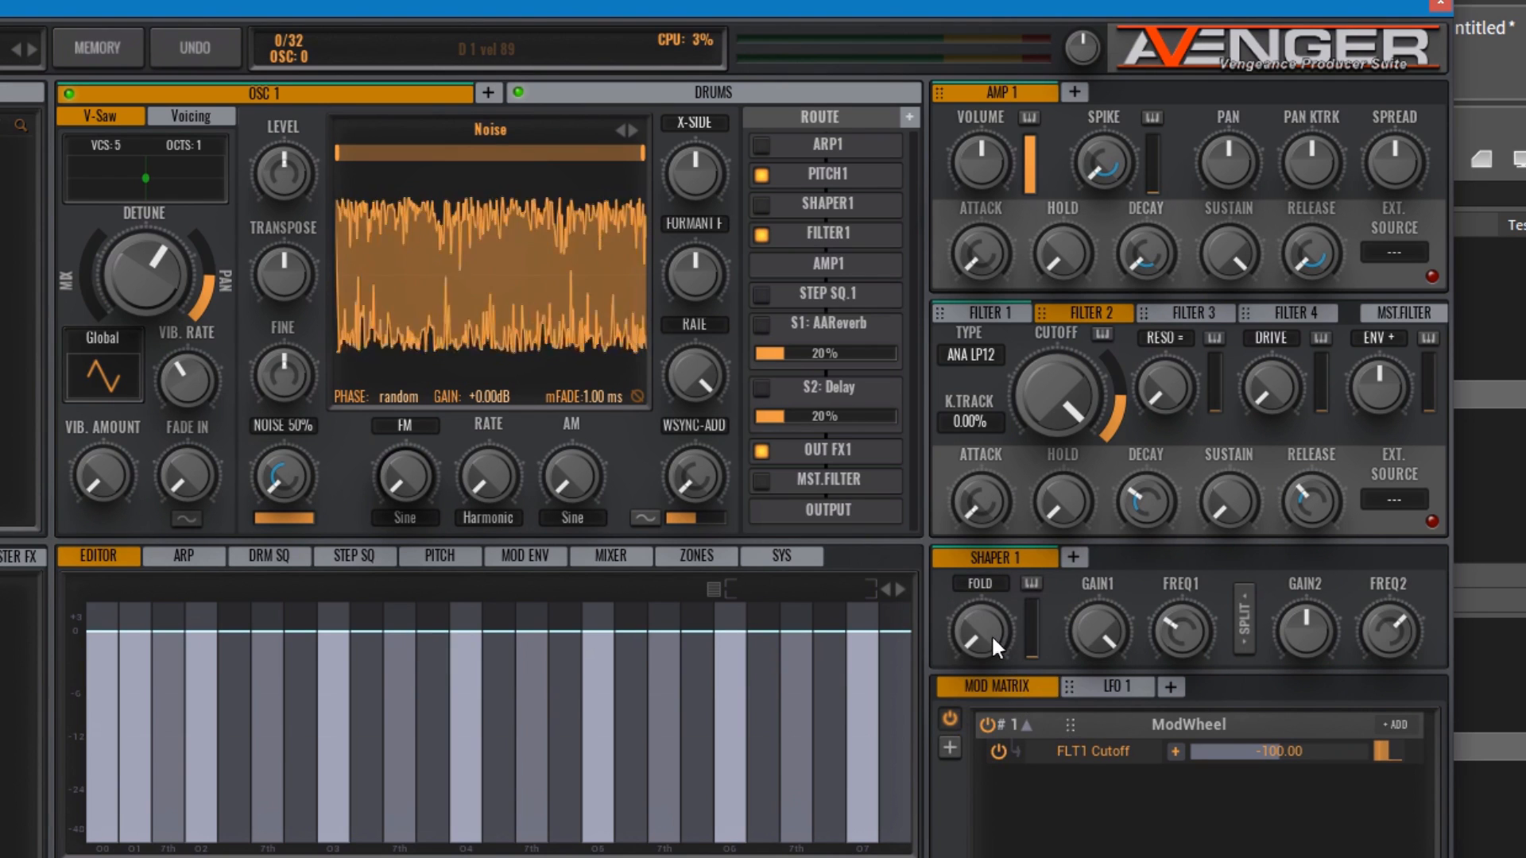
pyautogui.moveTo(990, 634); pyautogui.dragTo(984, 580)
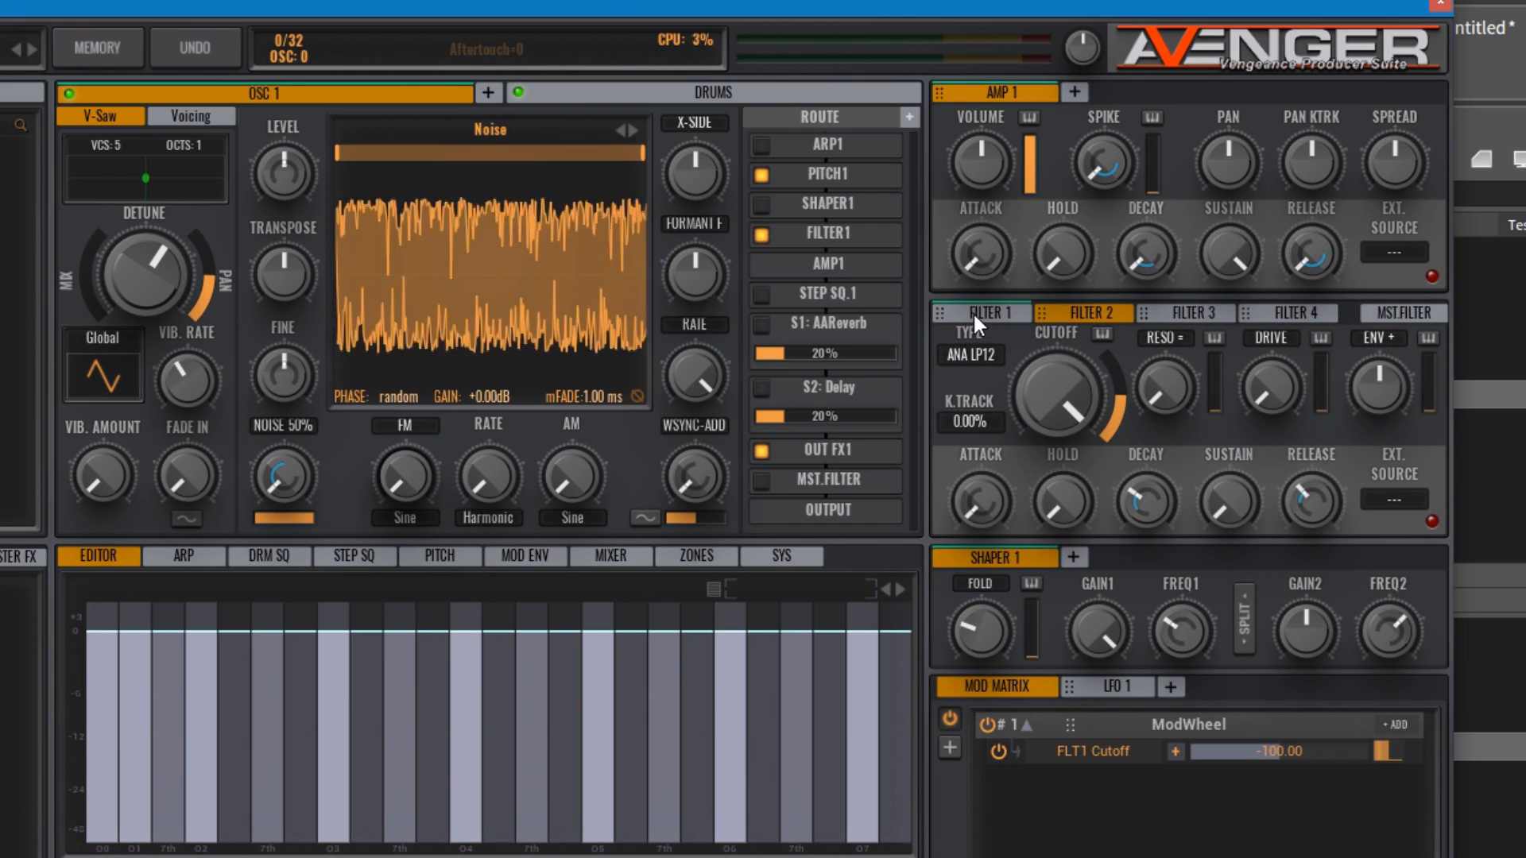
# Step: Change Filter 1 to the NEX HP12 high-pass type after viewing the low-pass types
pyautogui.click(973, 312)
pyautogui.click(985, 350)
pyautogui.moveTo(984, 369)
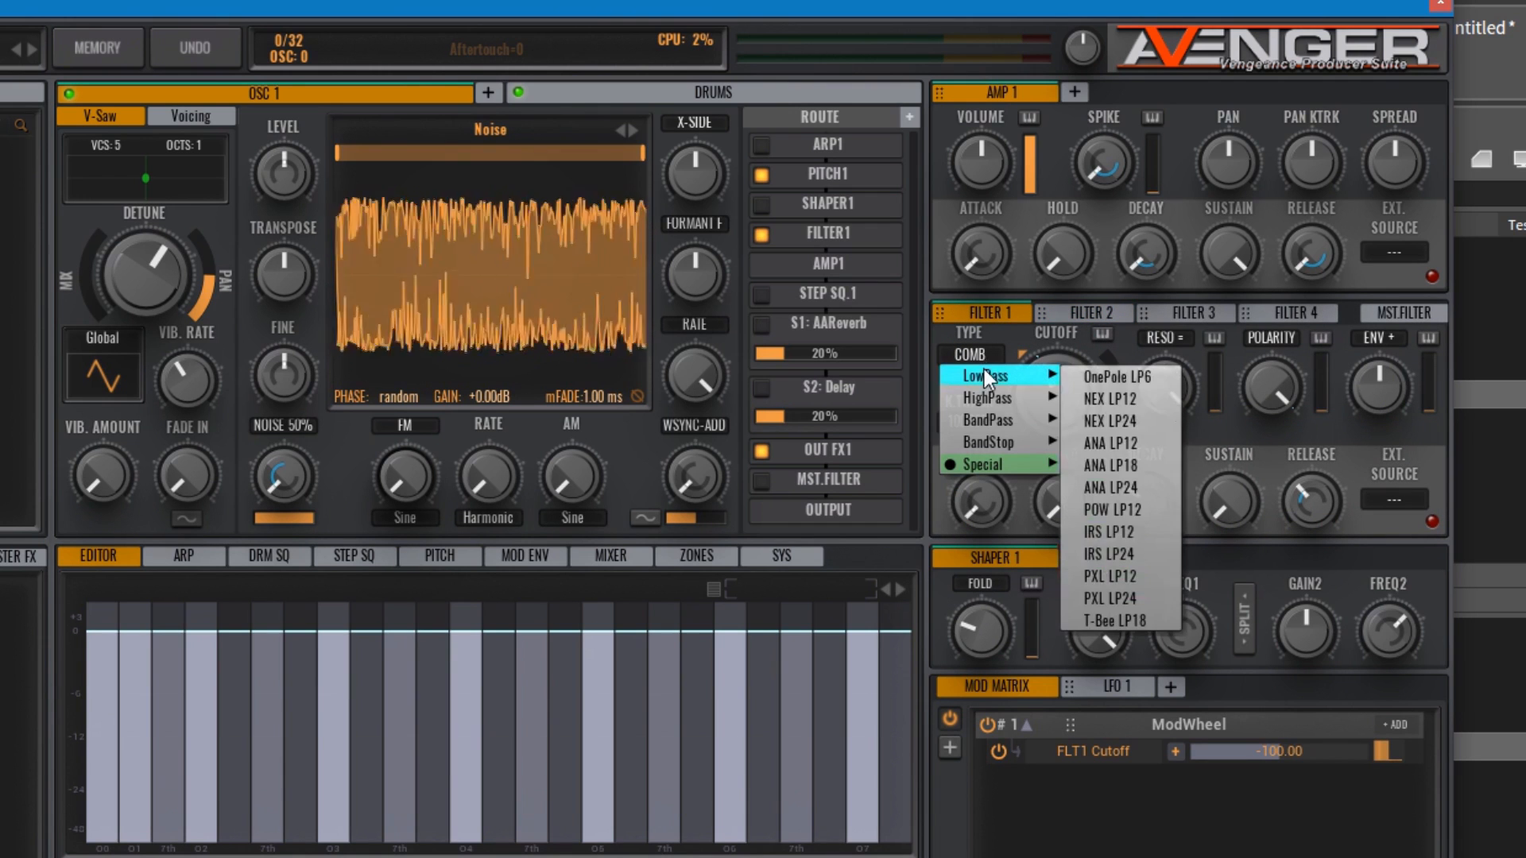
pyautogui.moveTo(994, 398)
pyautogui.click(1115, 418)
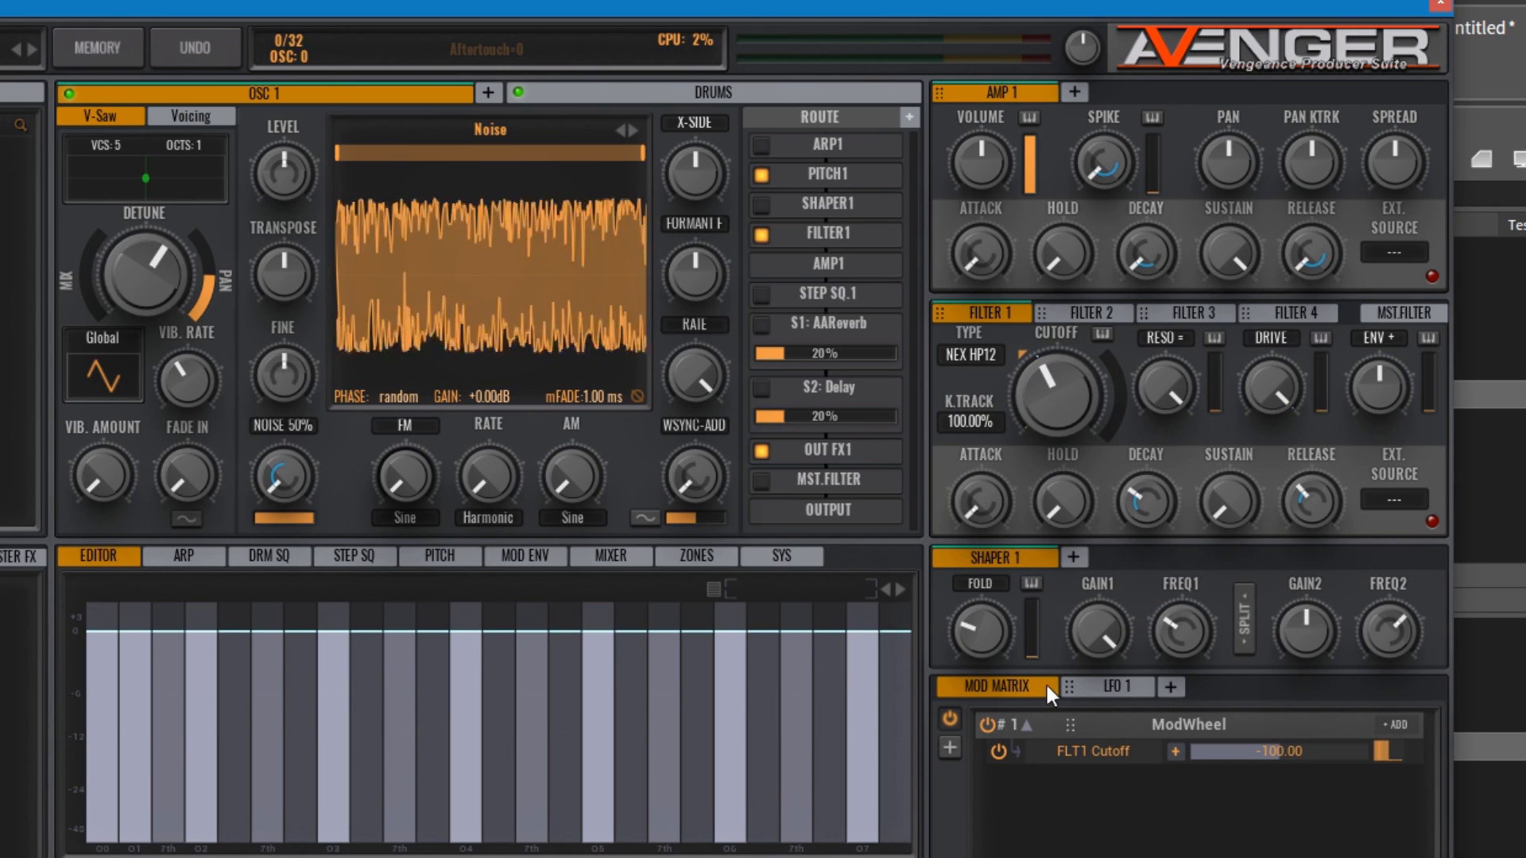
# Step: Add Shapers 2, 3 and 4 alongside Shaper 1
pyautogui.click(1074, 557)
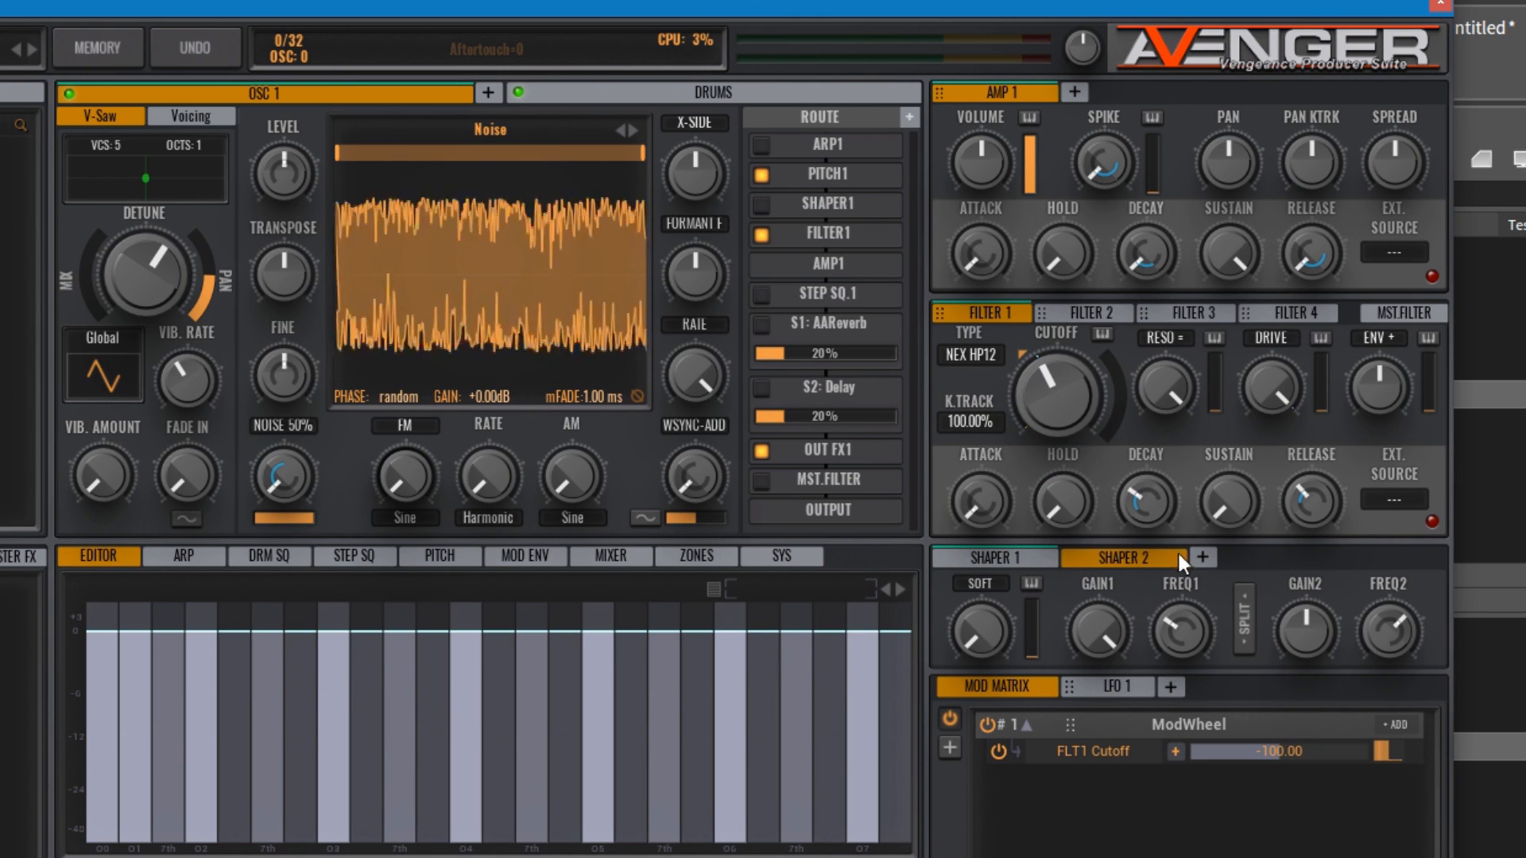
pyautogui.click(1202, 556)
pyautogui.click(1341, 557)
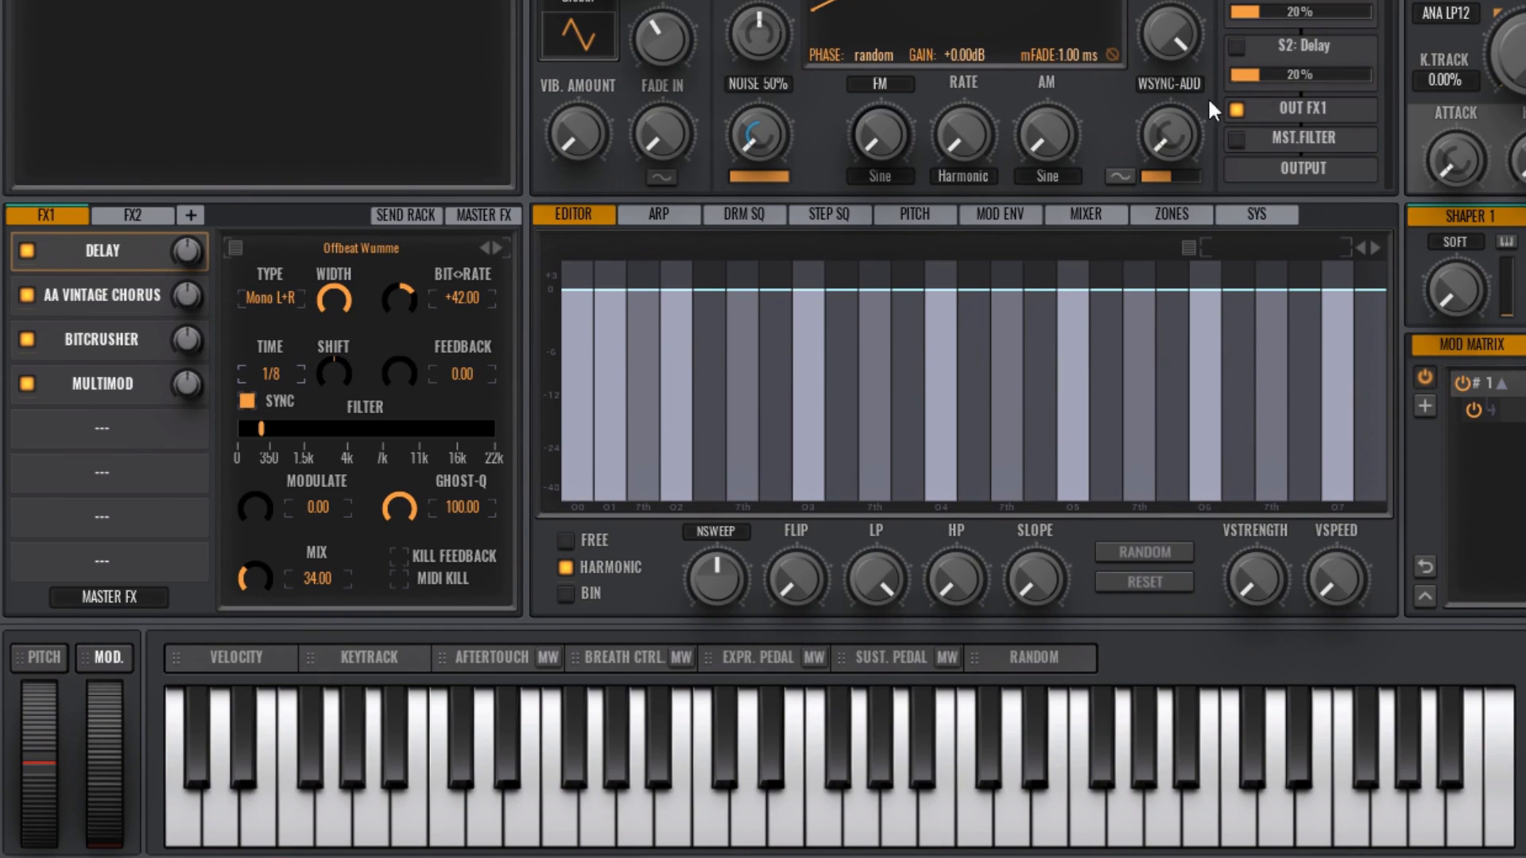
# Step: View the effect types available for FX1's Delay slot and load the delay preset Pattern Percussion Delay 1
pyautogui.click(116, 260)
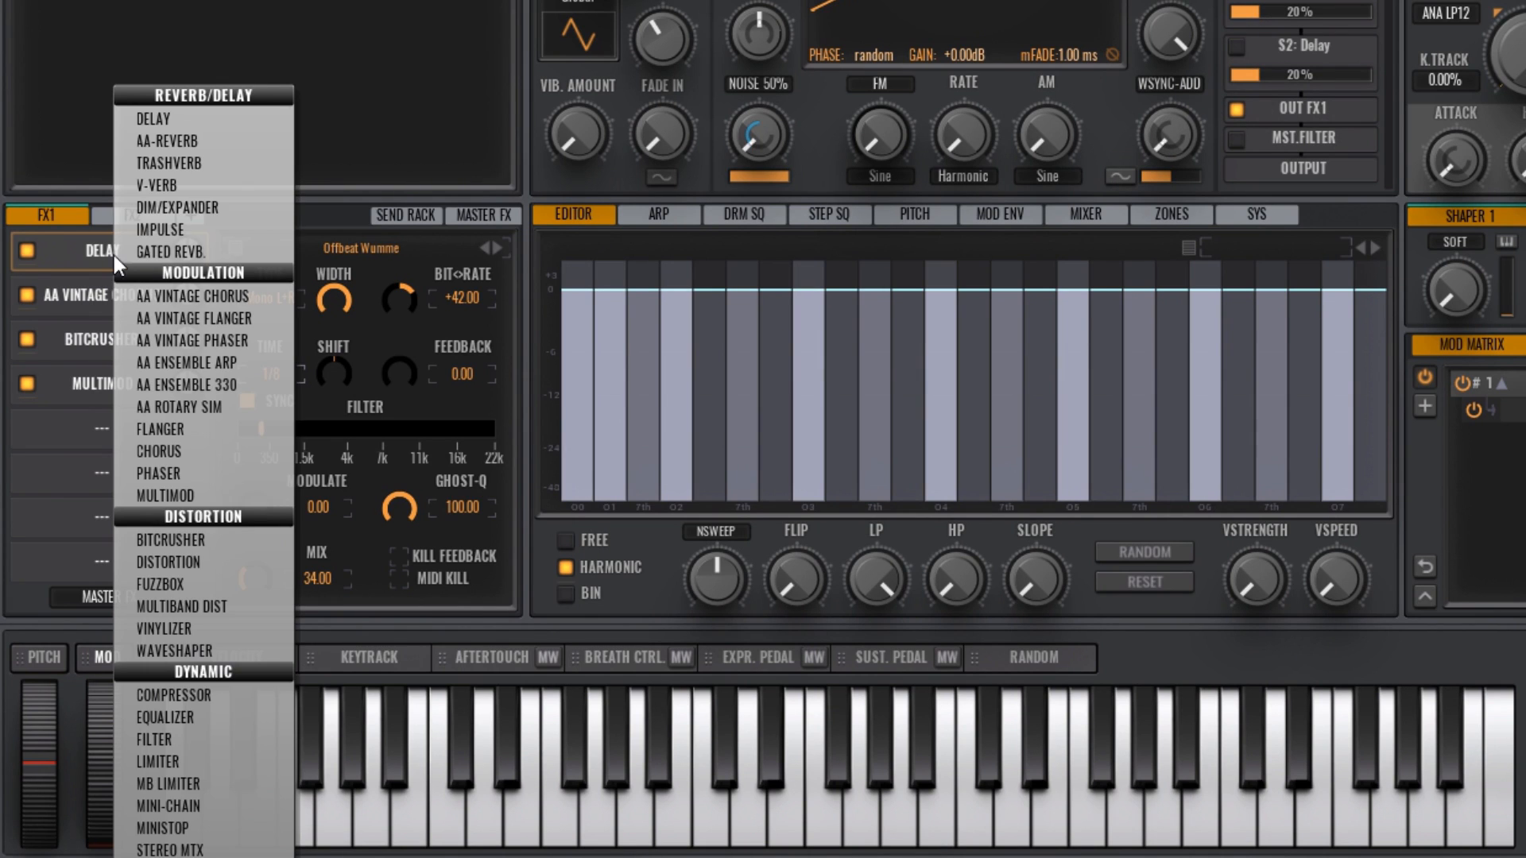
pyautogui.click(64, 289)
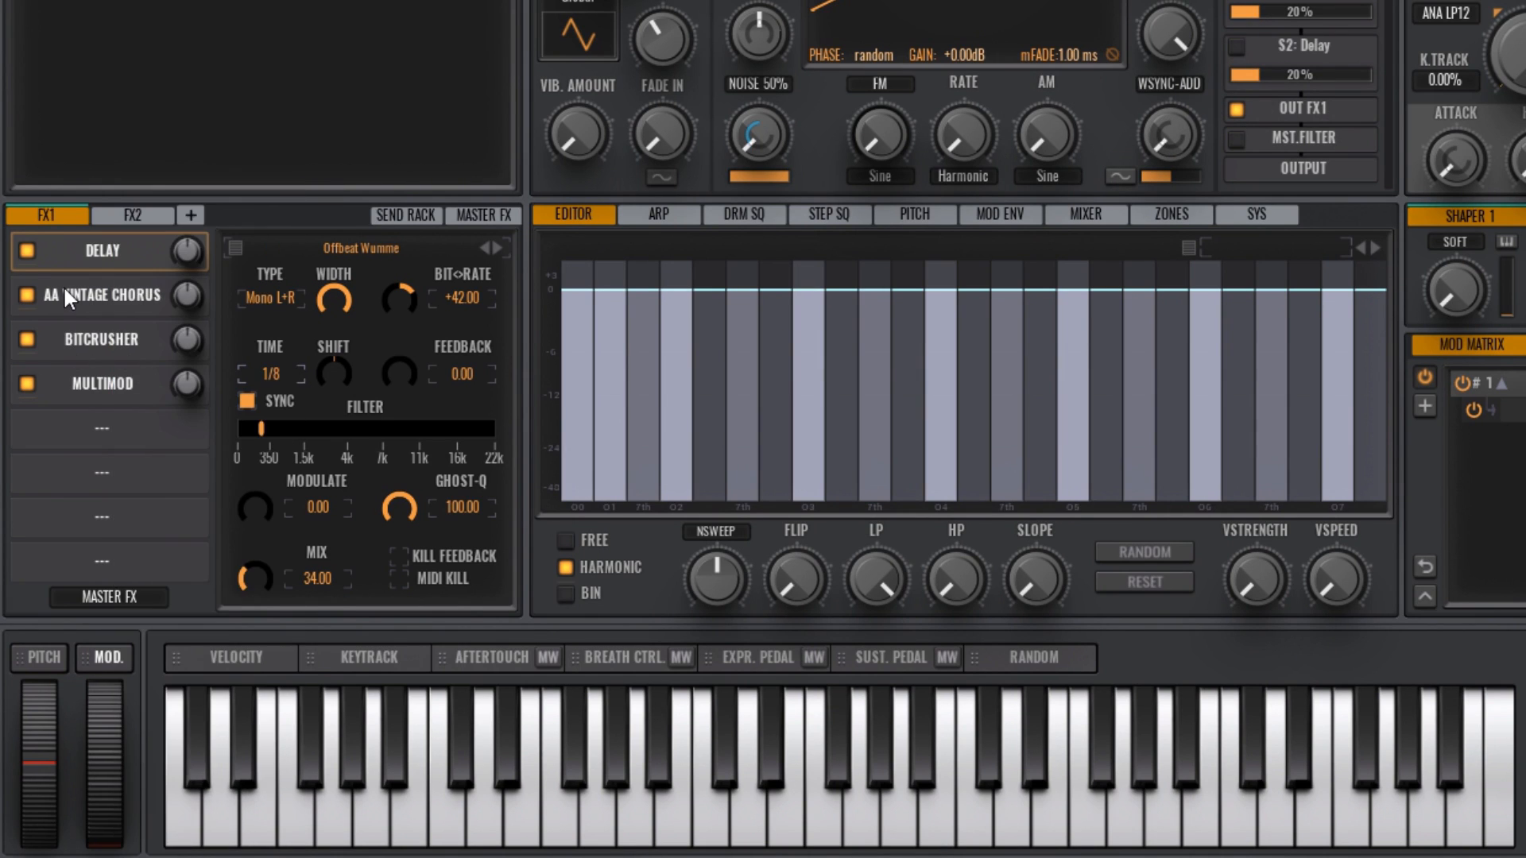
pyautogui.click(338, 241)
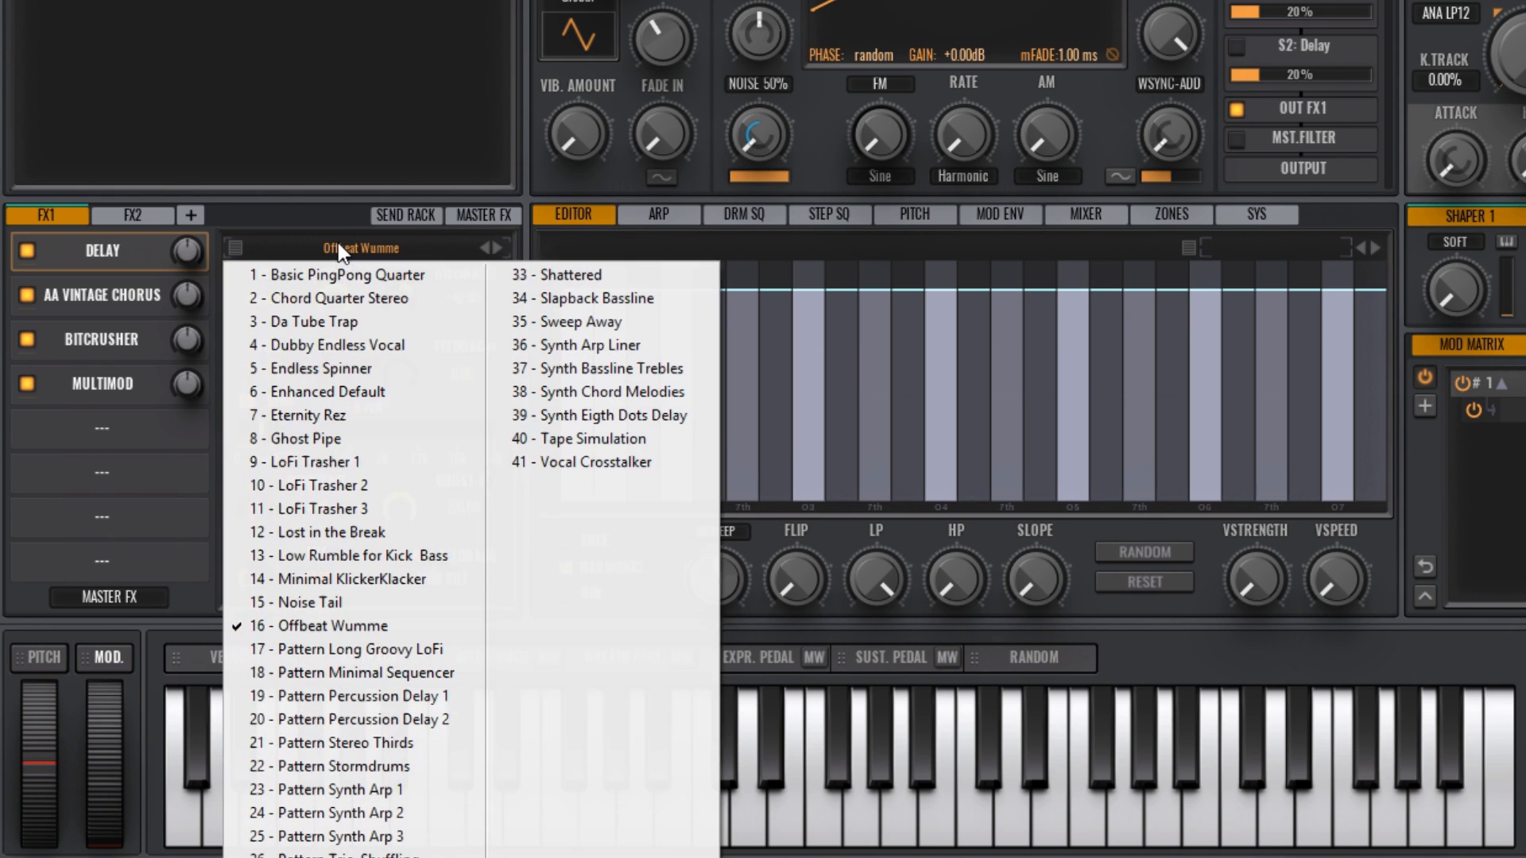
pyautogui.click(345, 696)
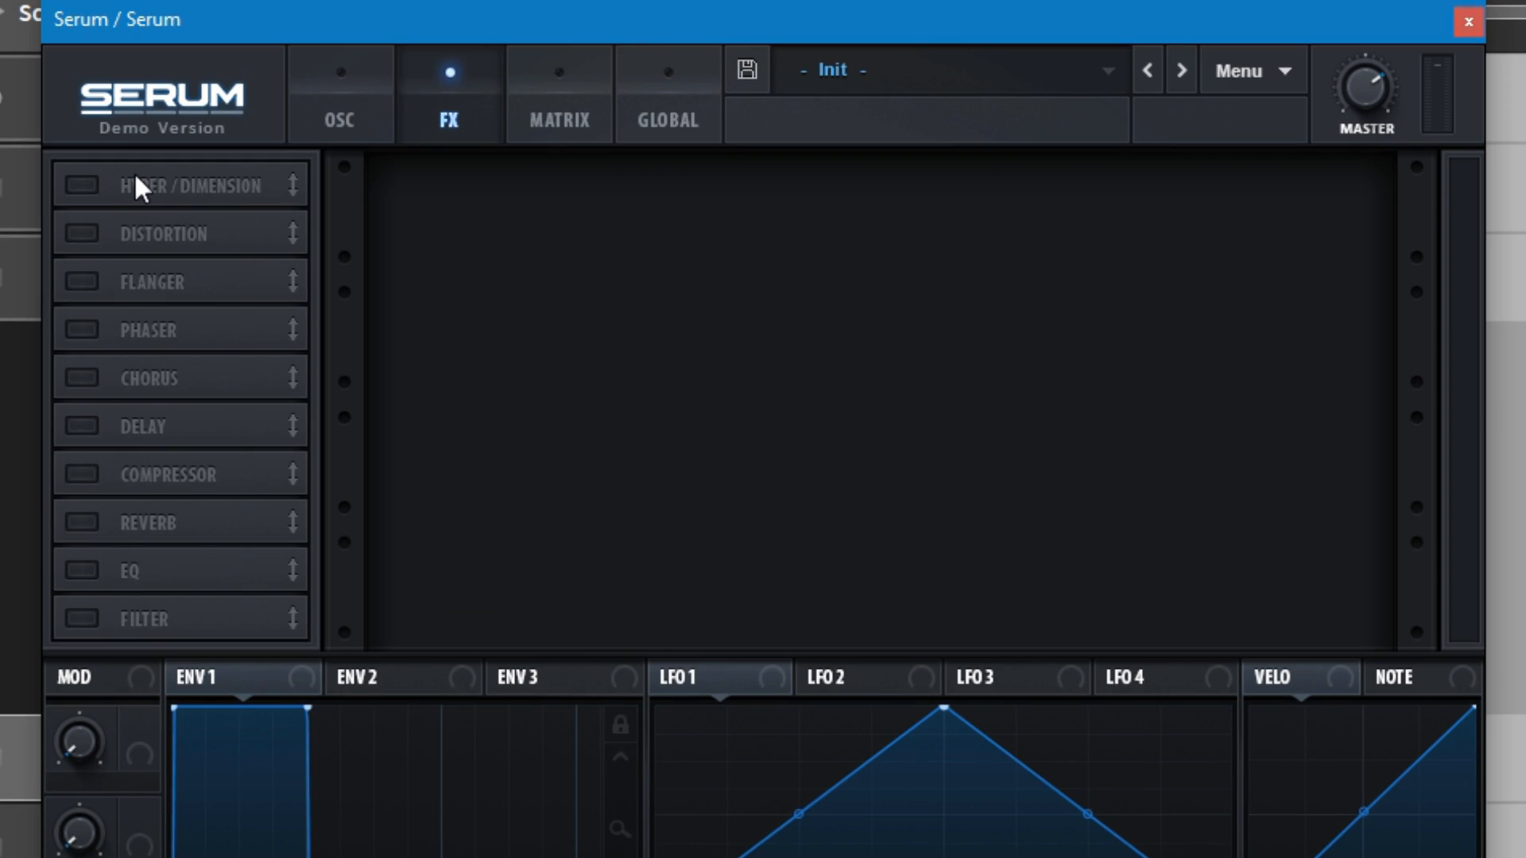
# Step: Switch to Serum, enable the Hyper/Dimension, Distortion, Flanger and Phaser effects, and move Flanger below Phaser in the chain
pyautogui.click(83, 186)
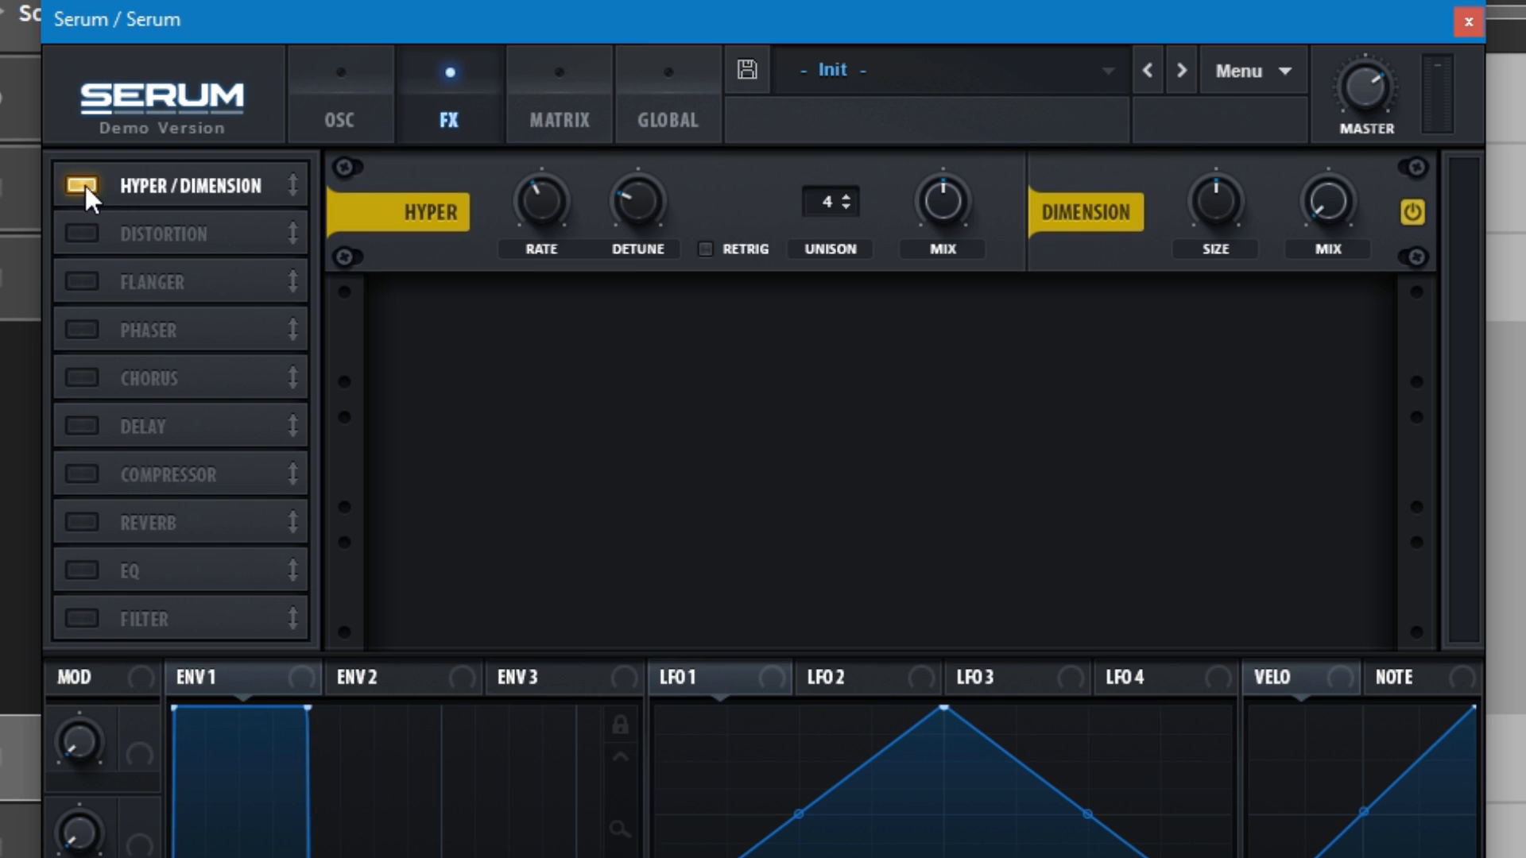
pyautogui.click(83, 229)
pyautogui.click(76, 278)
pyautogui.click(79, 329)
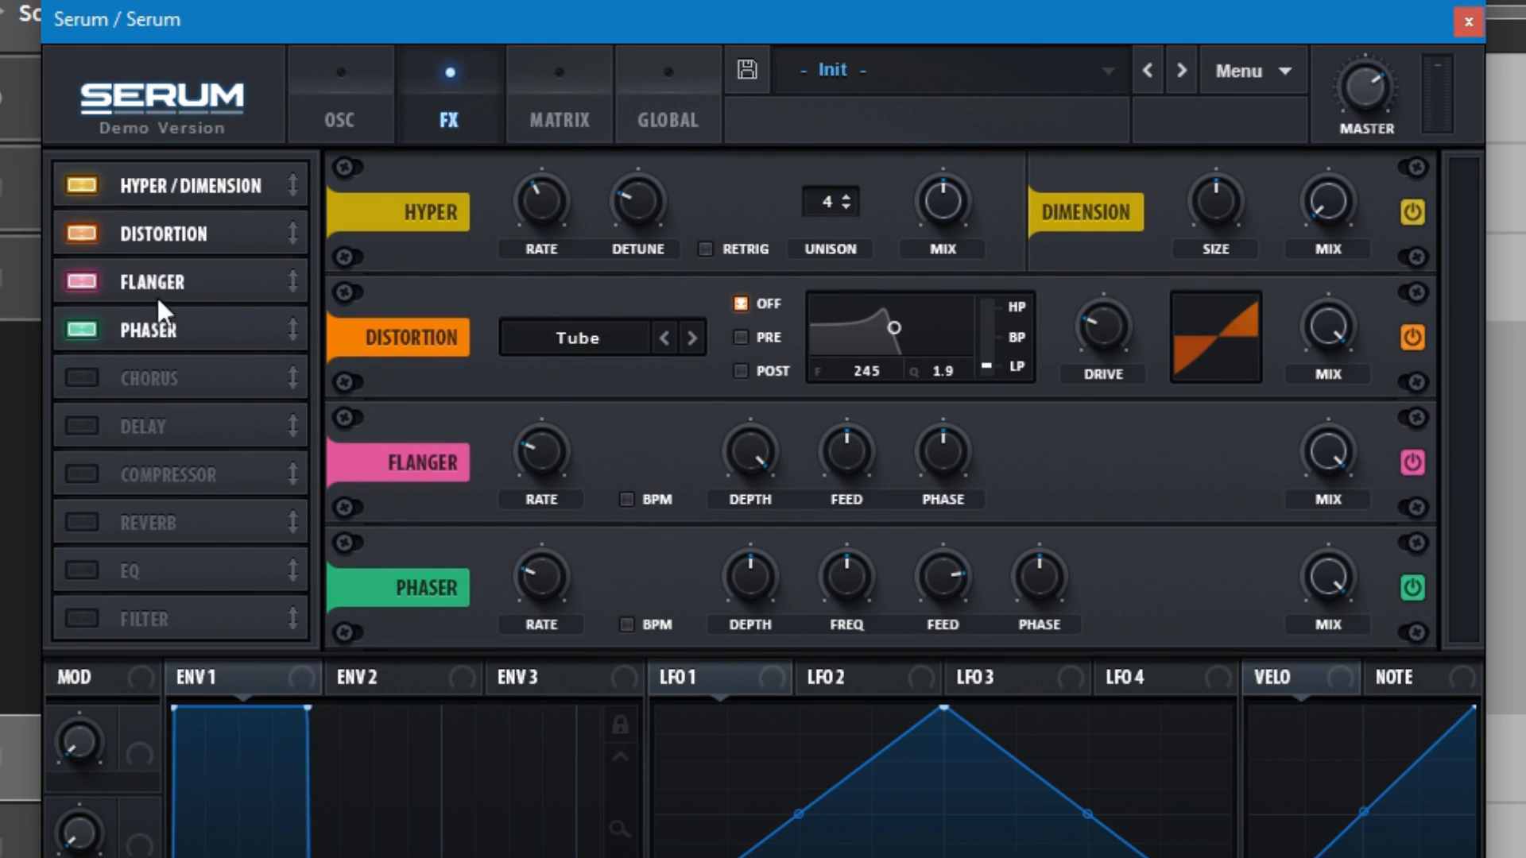
pyautogui.moveTo(176, 280); pyautogui.dragTo(176, 307)
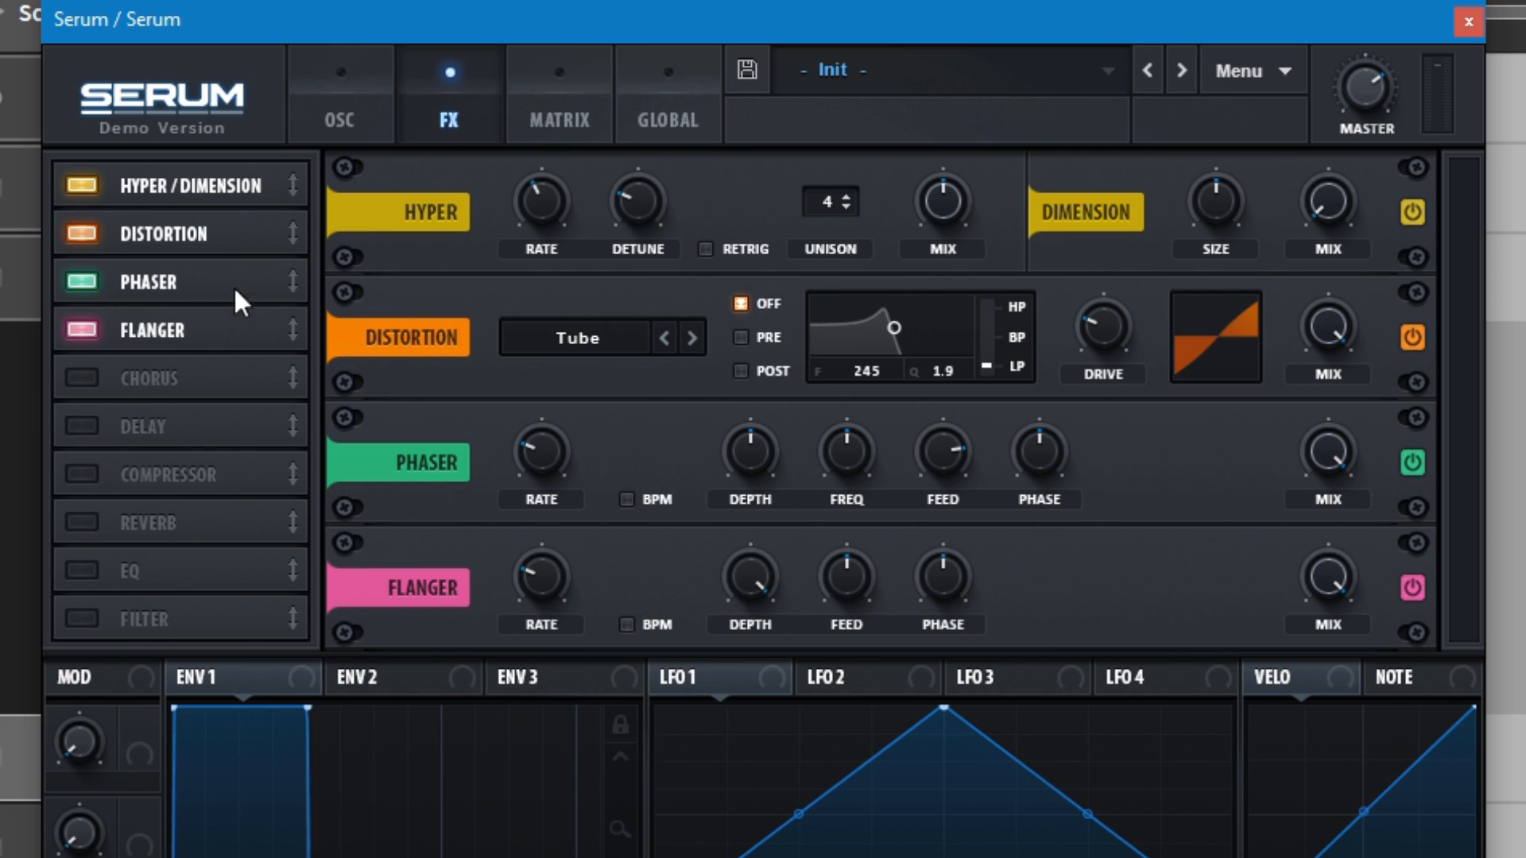
# Step: Move Distortion below Flanger in Serum's effect chain, raise its drive and change its type to X-Shaper
pyautogui.moveTo(193, 235); pyautogui.dragTo(197, 351)
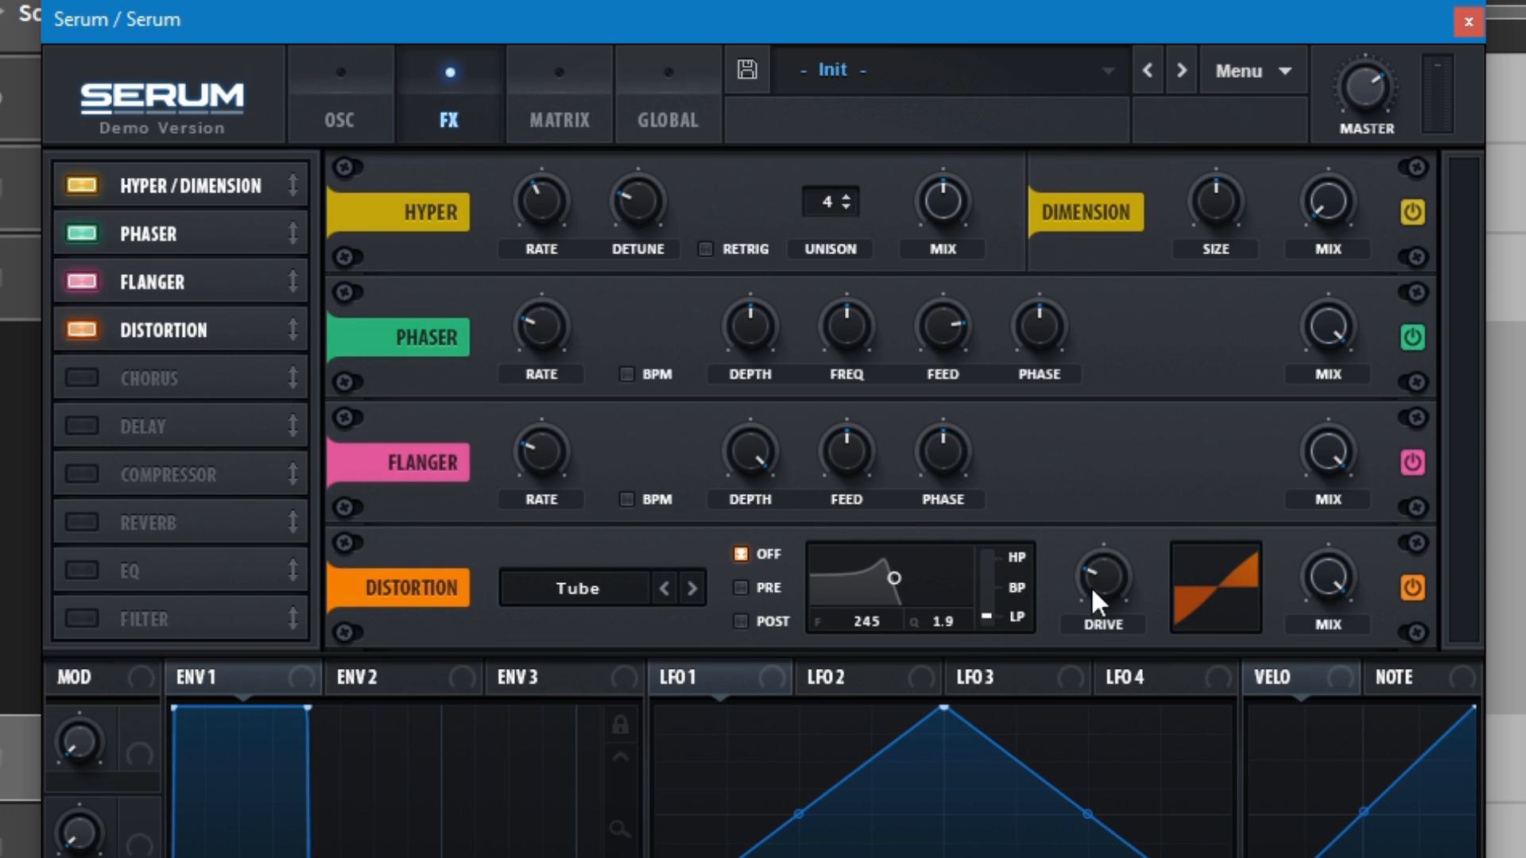
pyautogui.moveTo(1102, 580); pyautogui.dragTo(1101, 540)
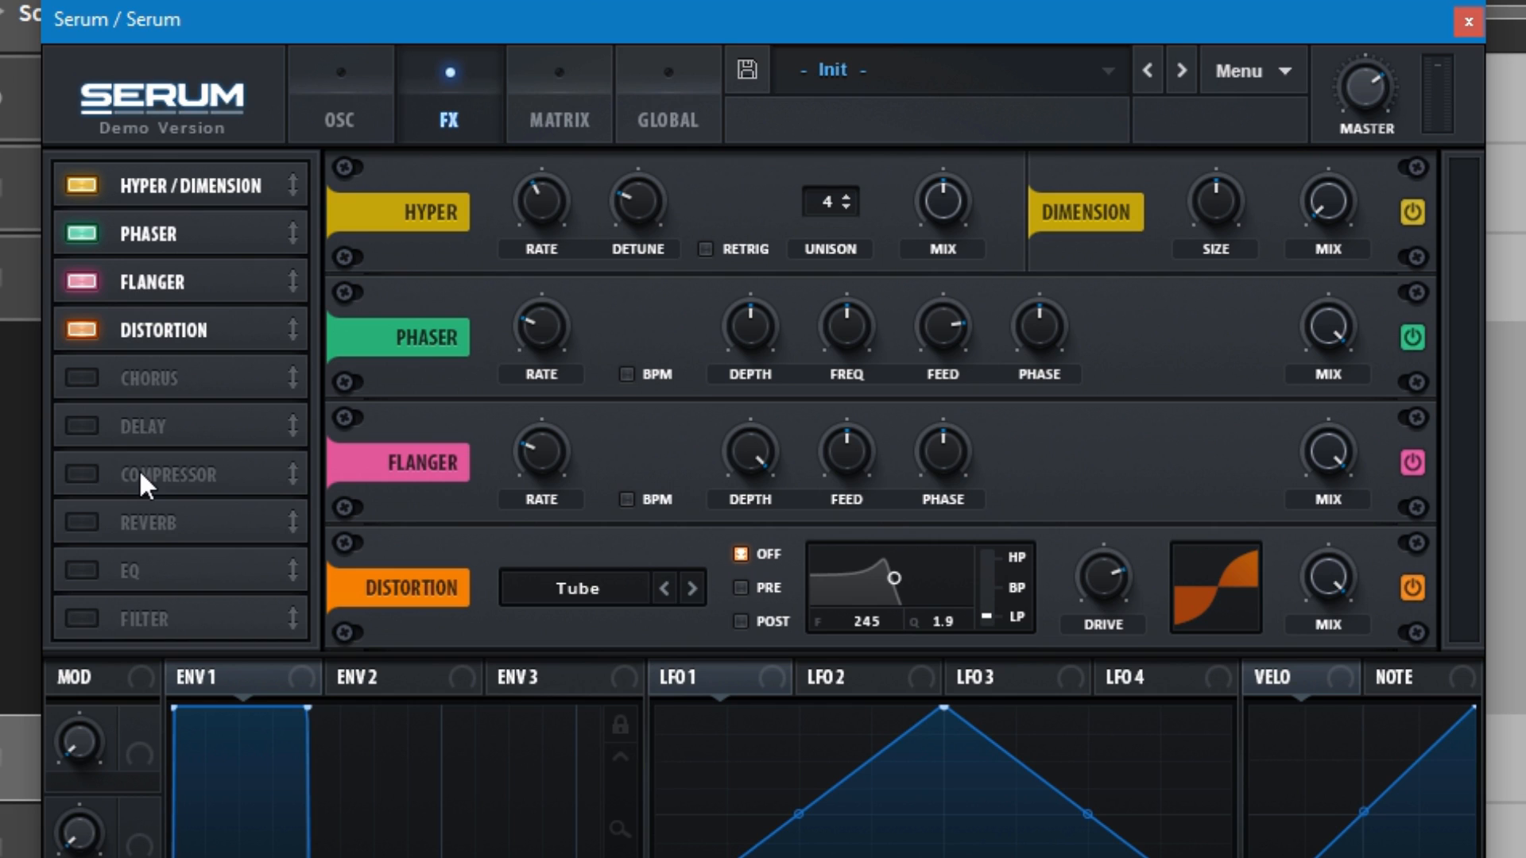
pyautogui.click(601, 586)
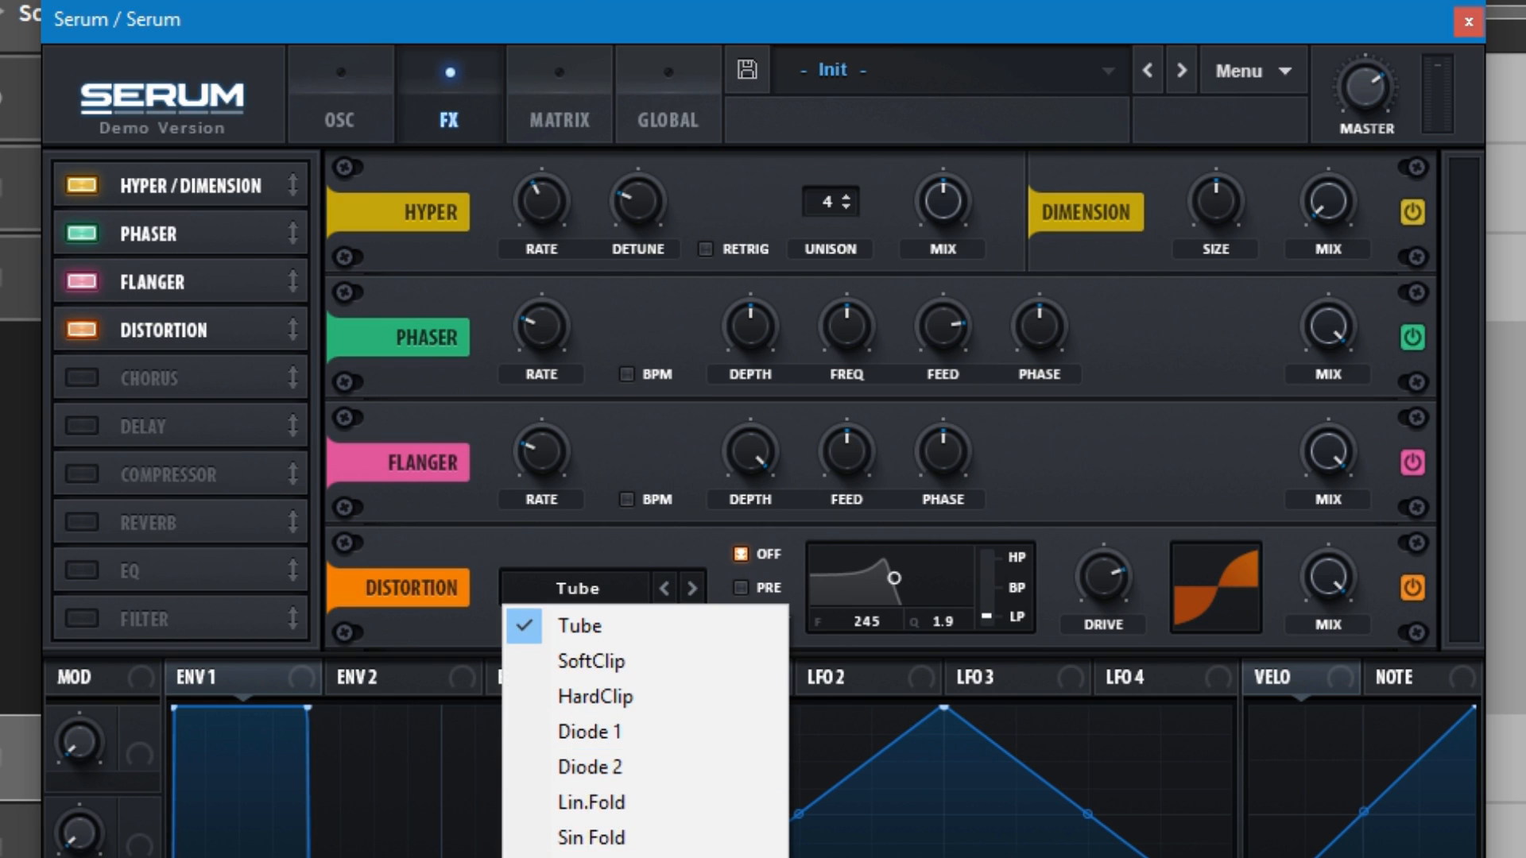
pyautogui.click(596, 857)
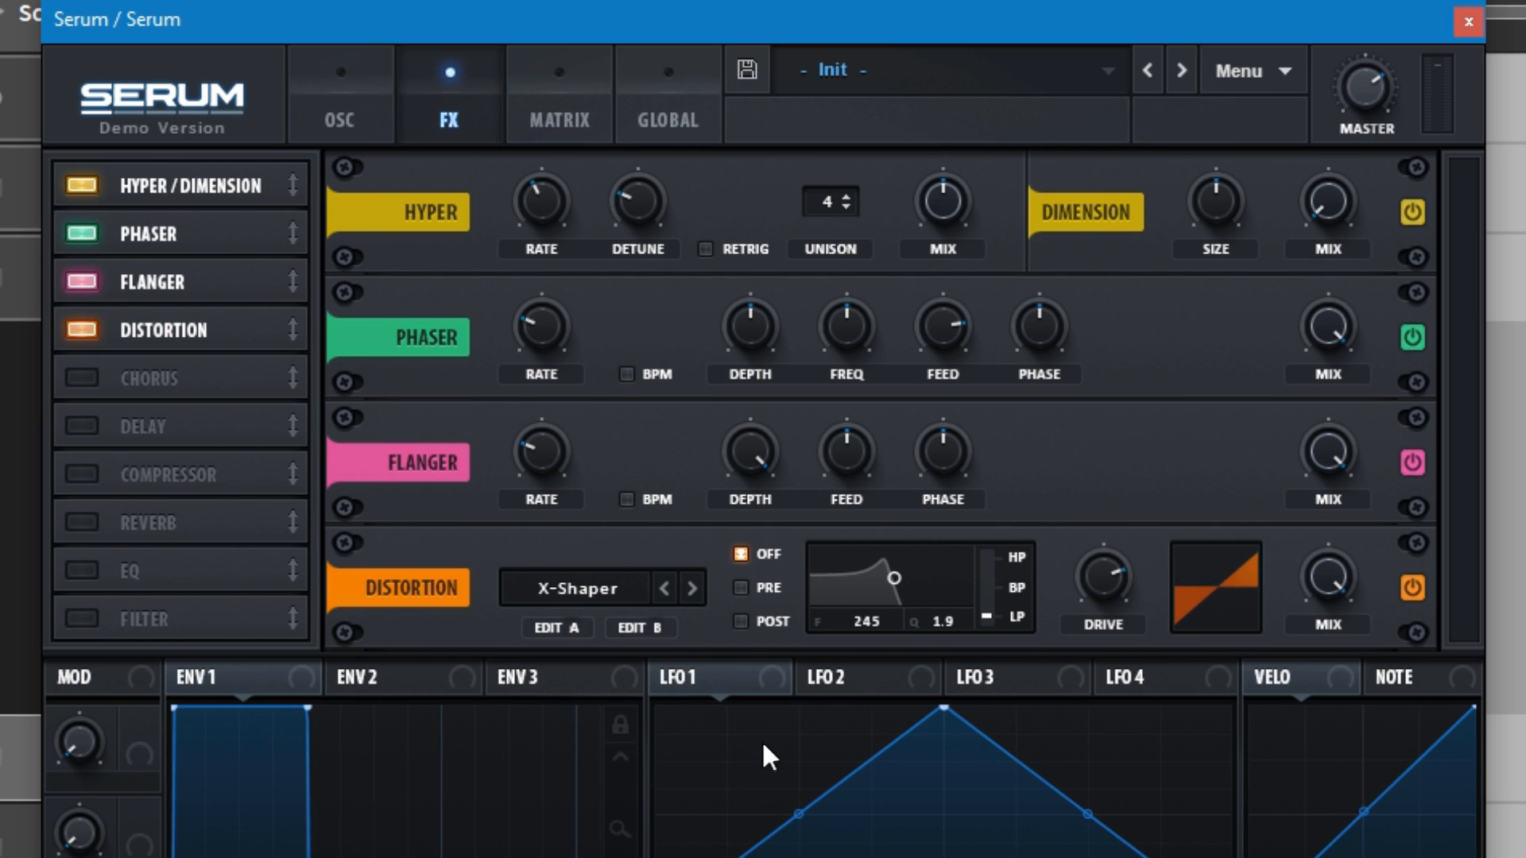
pyautogui.moveTo(1114, 570); pyautogui.dragTo(1109, 595)
pyautogui.moveTo(988, 606); pyautogui.dragTo(980, 332)
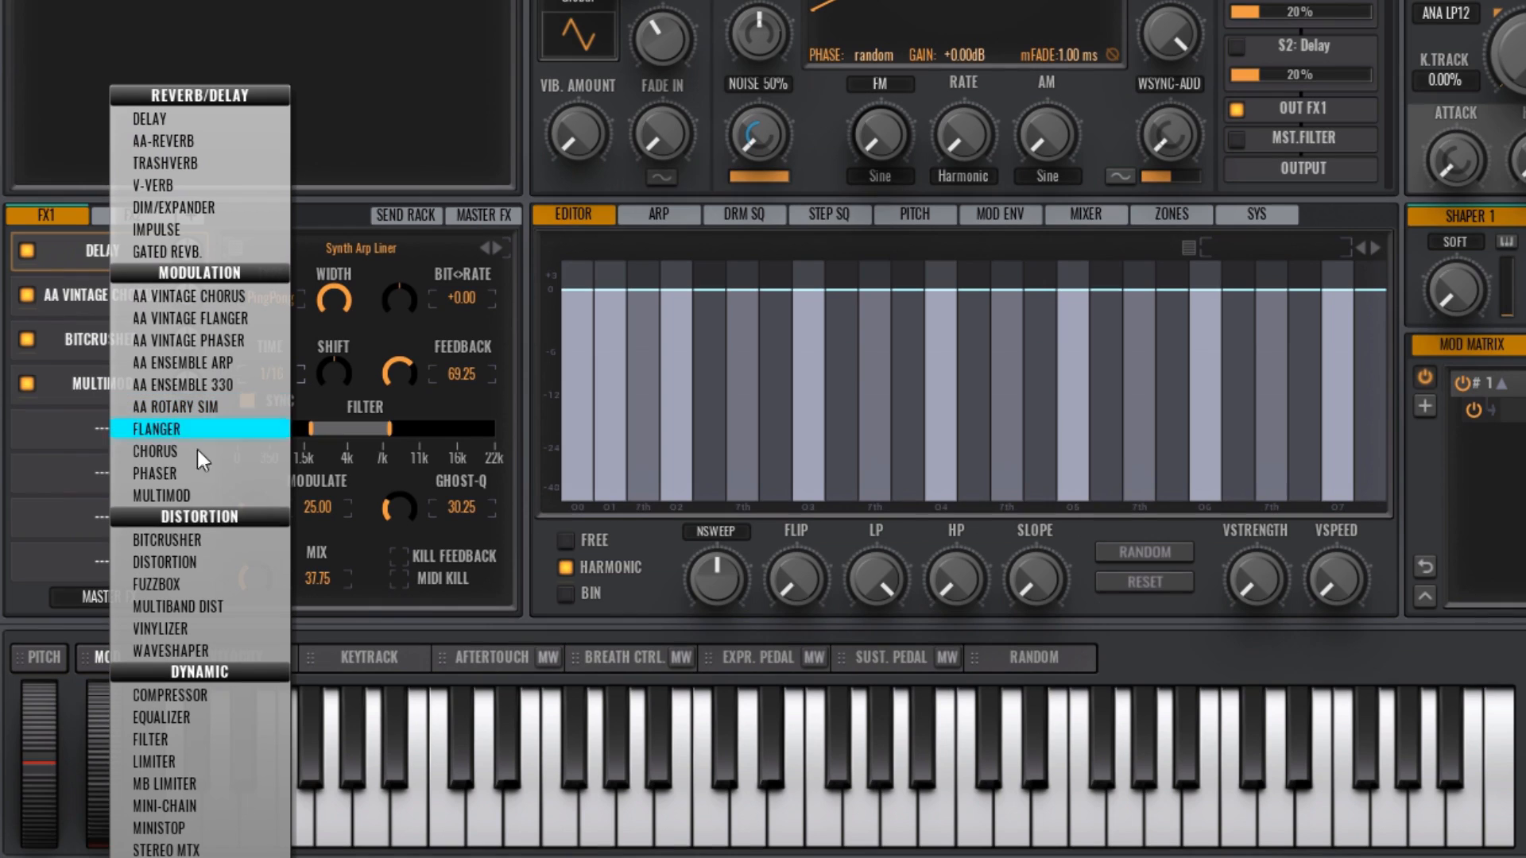
# Step: Switch to VPS Avenger and examine FX2's Impulse presets and its Ministop, Mini-Chain and Multiband Dist settings
pyautogui.click(100, 216)
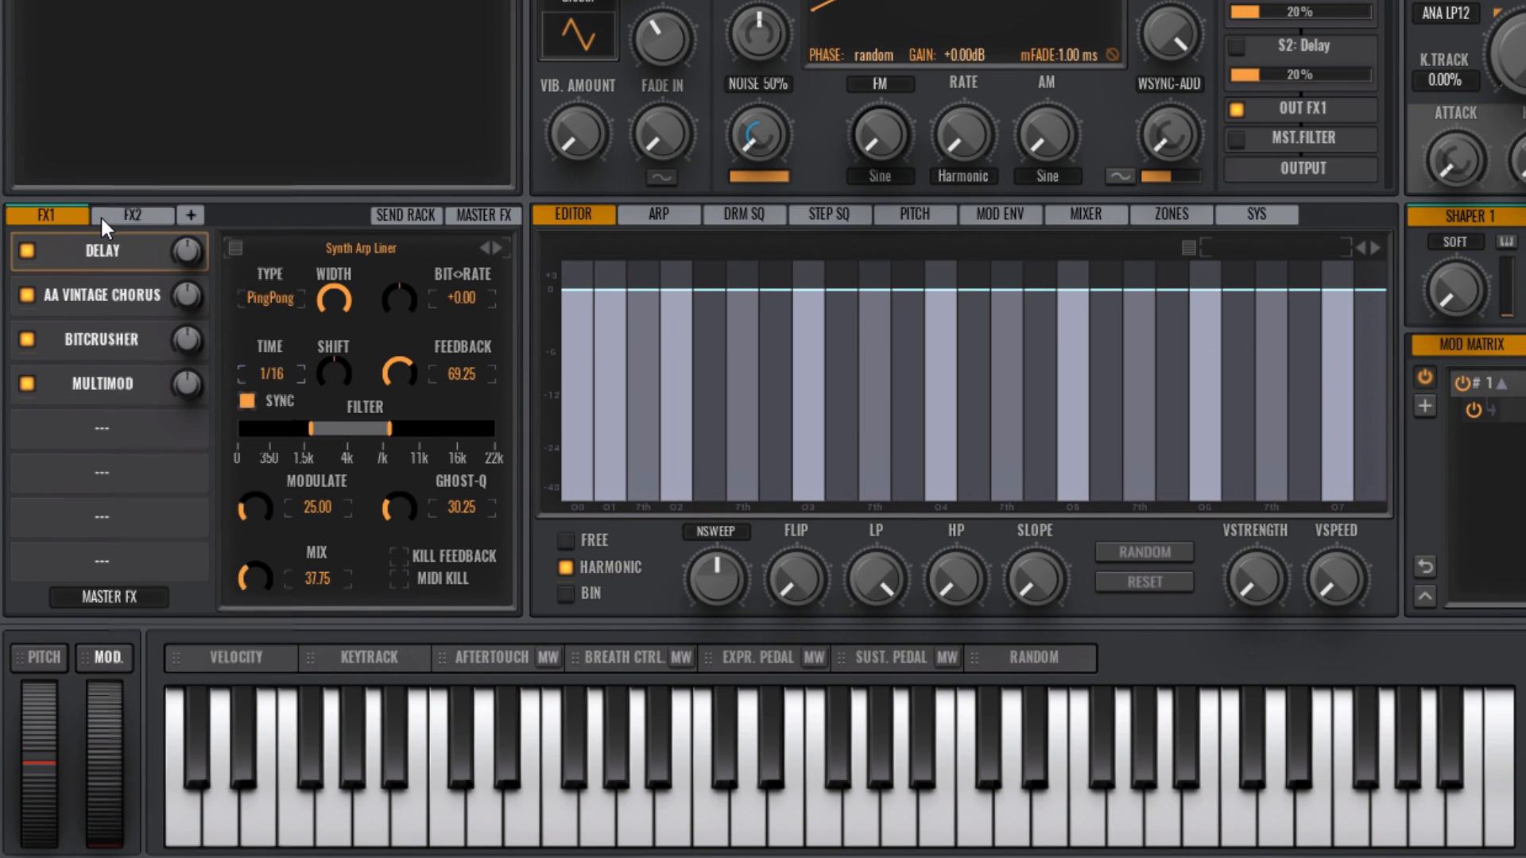
pyautogui.click(113, 211)
pyautogui.click(118, 245)
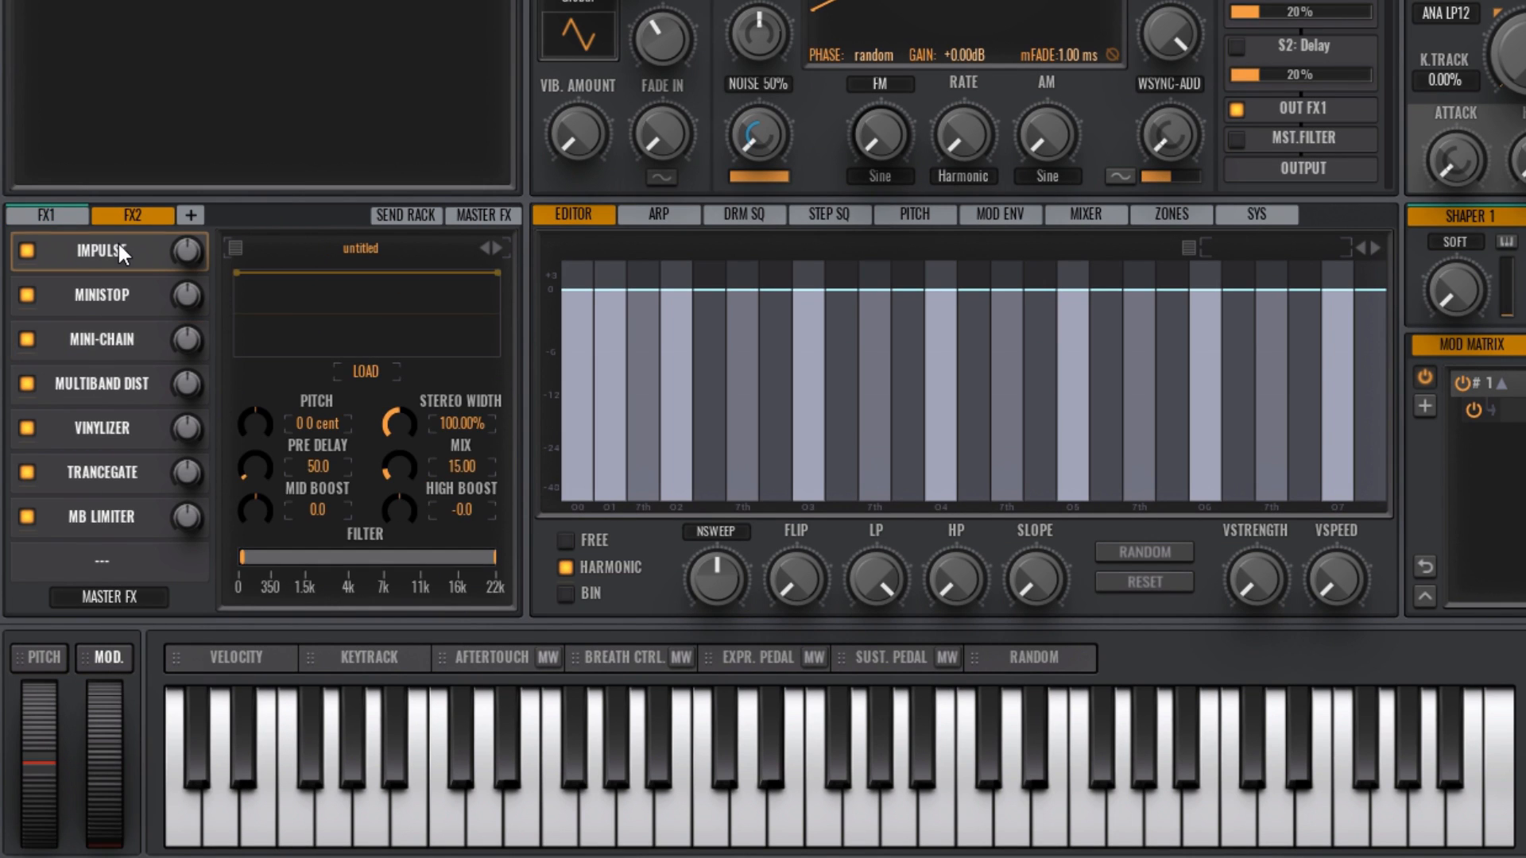
pyautogui.click(333, 247)
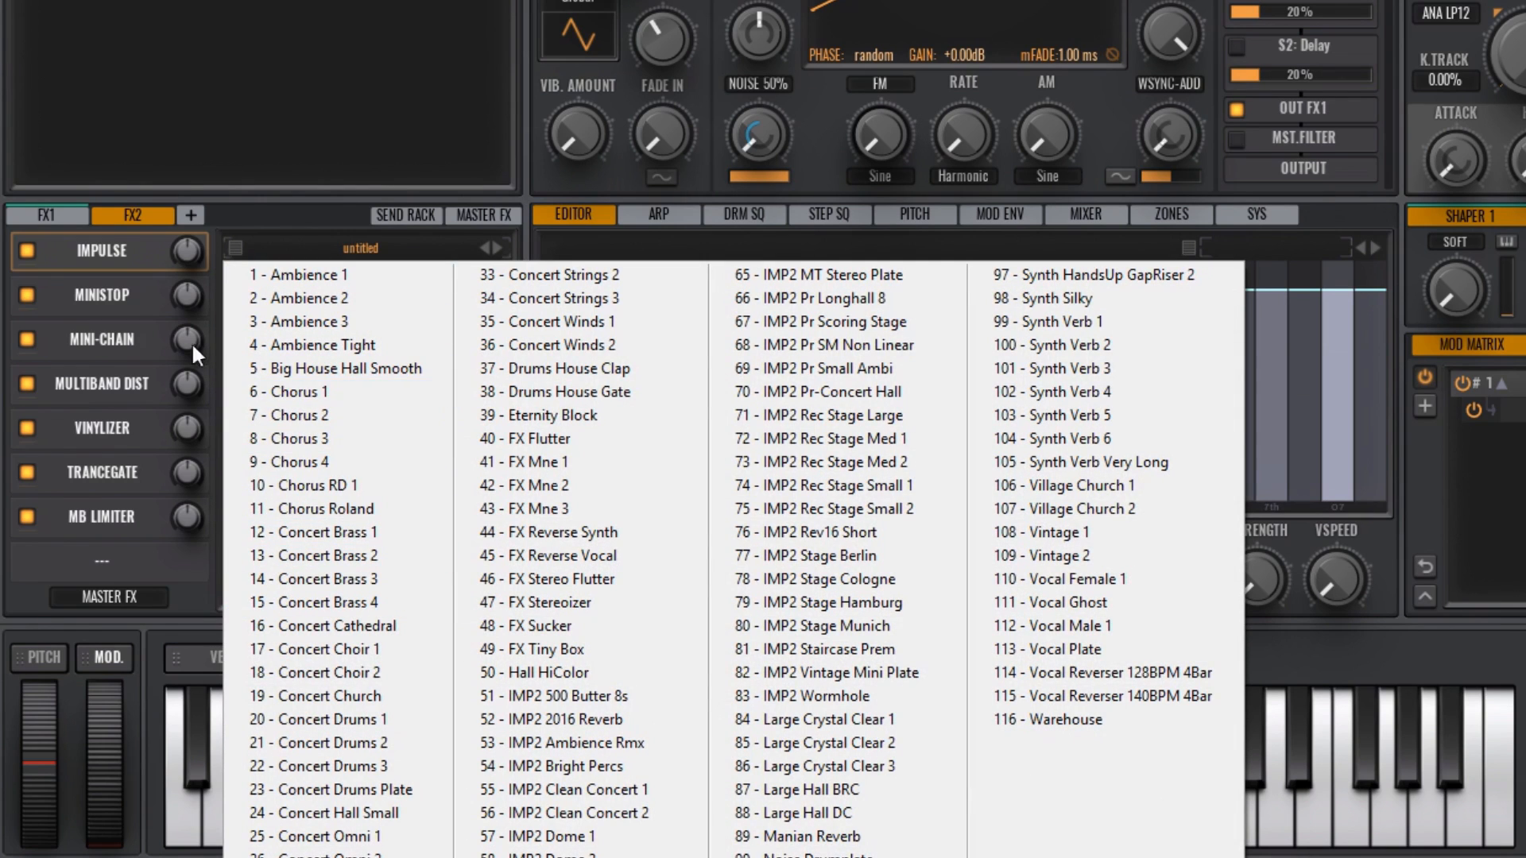
pyautogui.click(136, 289)
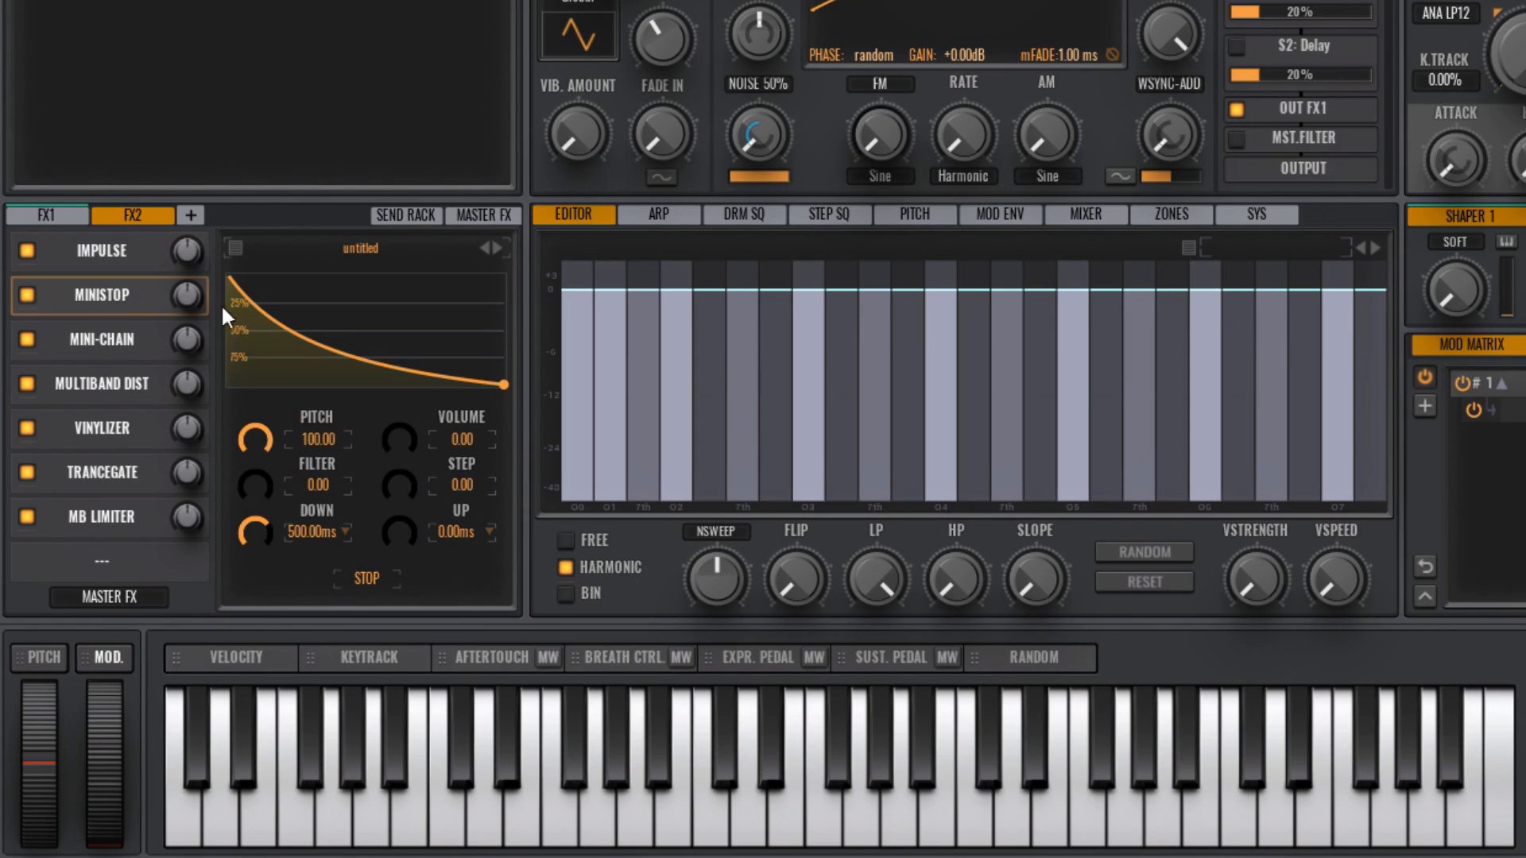
pyautogui.click(131, 342)
pyautogui.click(111, 383)
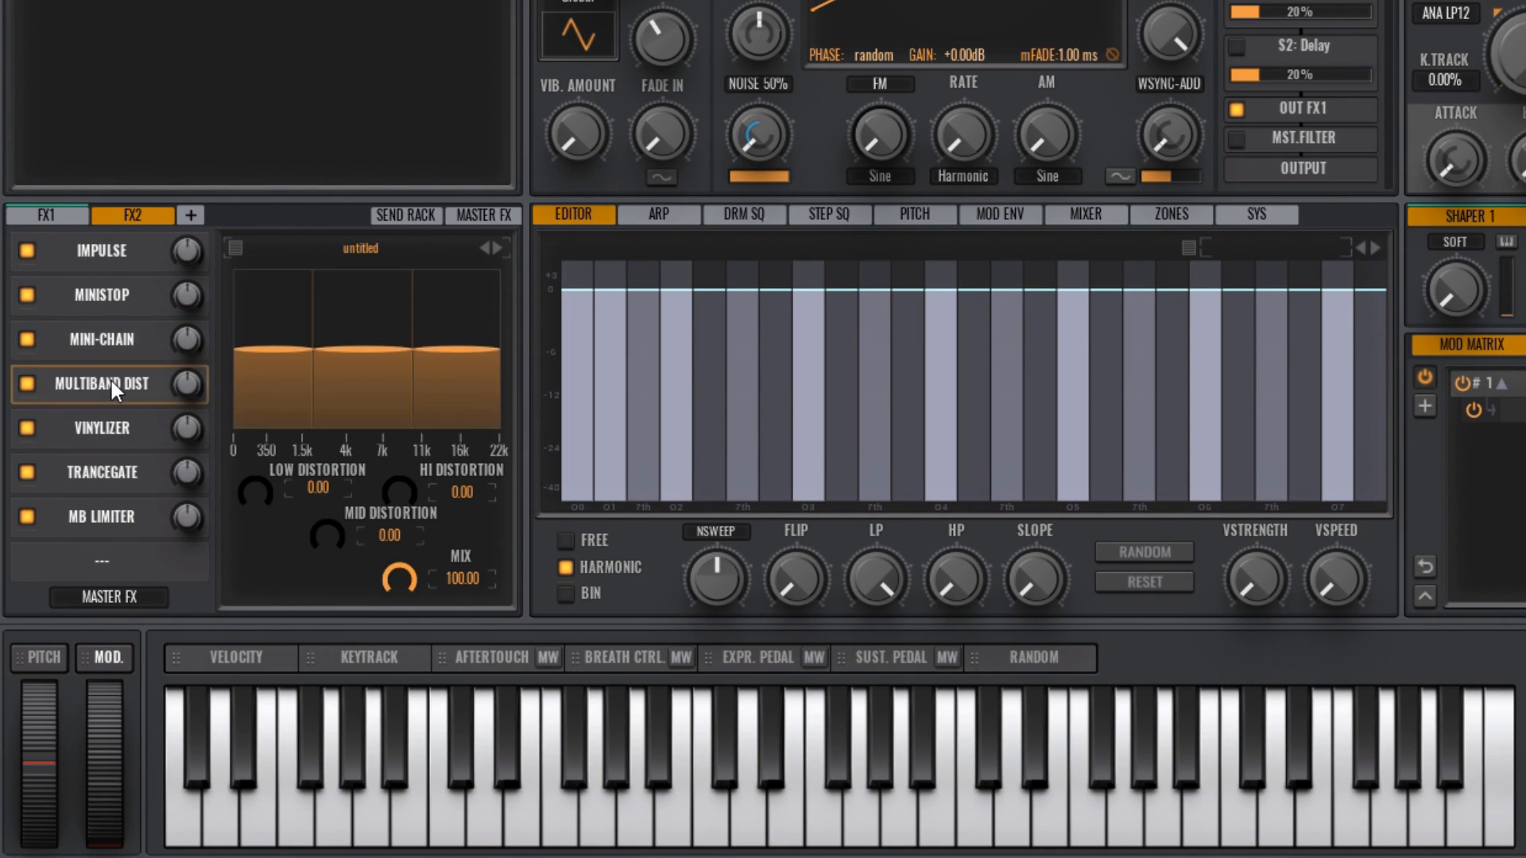
# Step: Load the preset Empty Vinyl Rotation 1 into FX2's Vinylizer effect
pyautogui.click(127, 421)
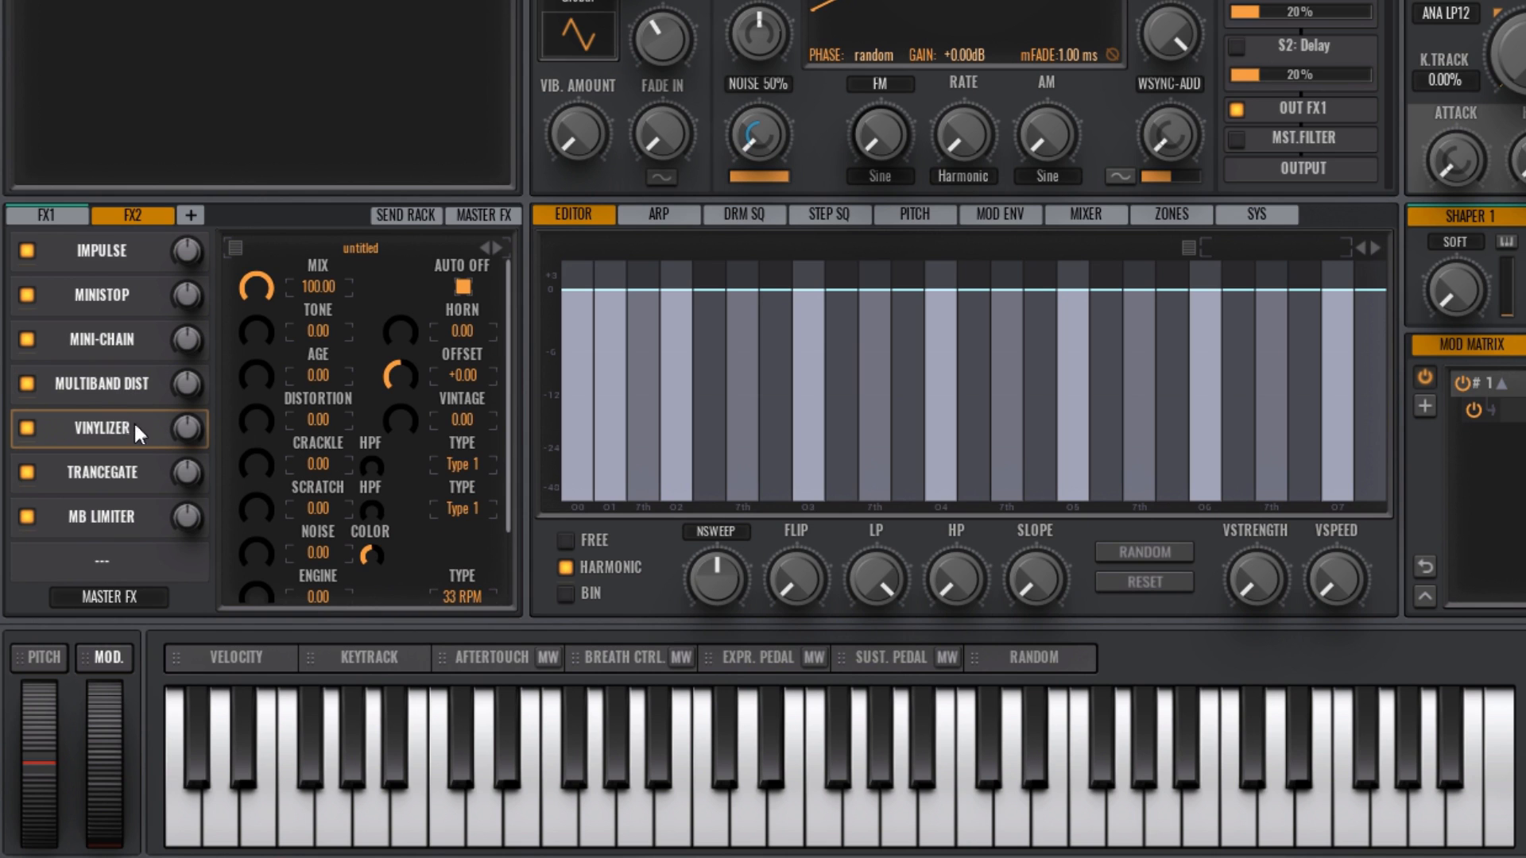
pyautogui.click(361, 244)
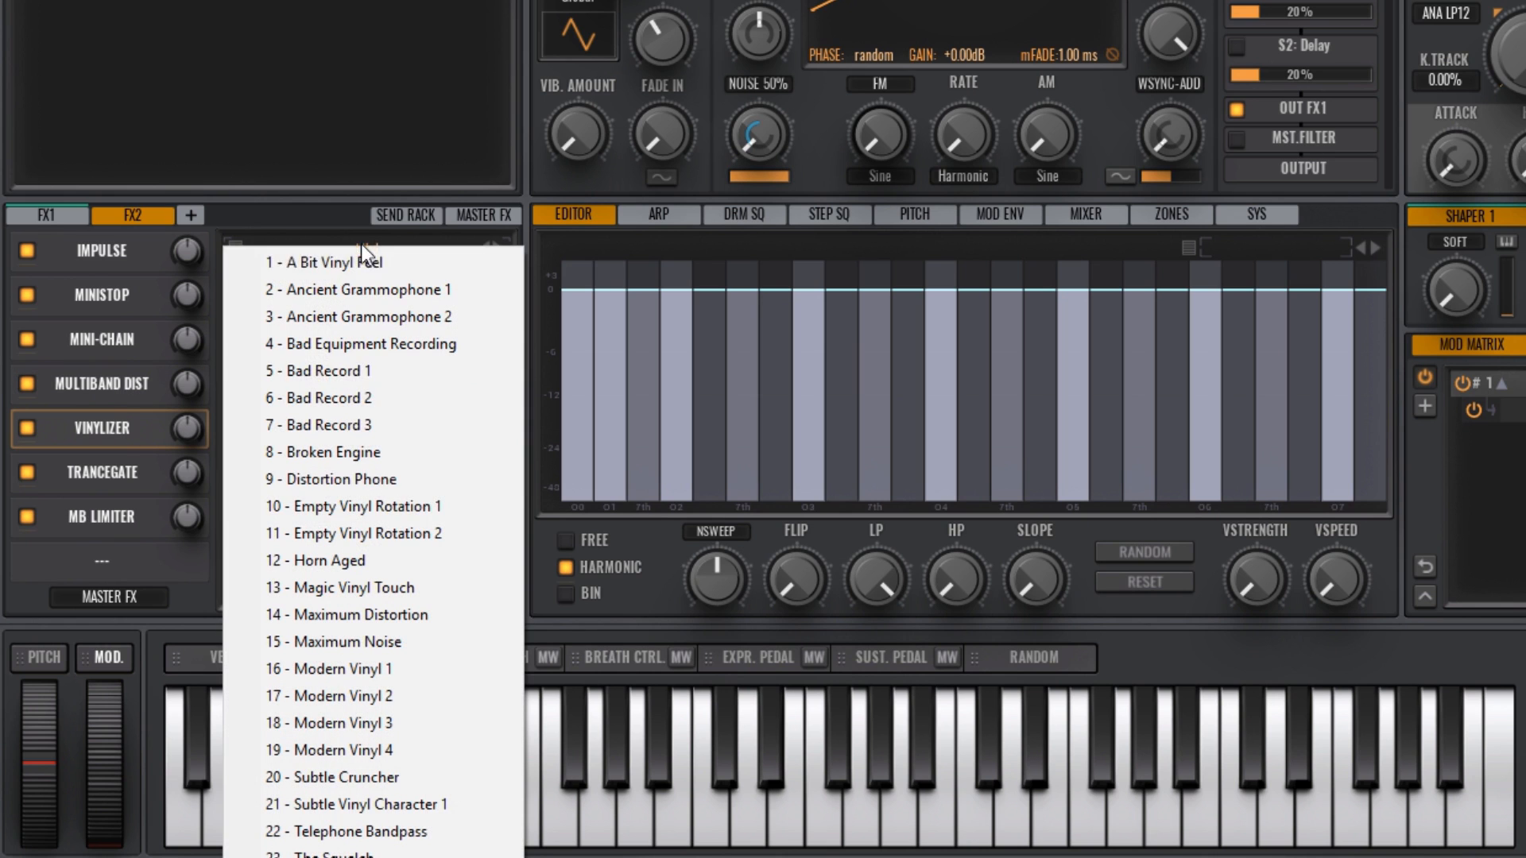
pyautogui.click(351, 499)
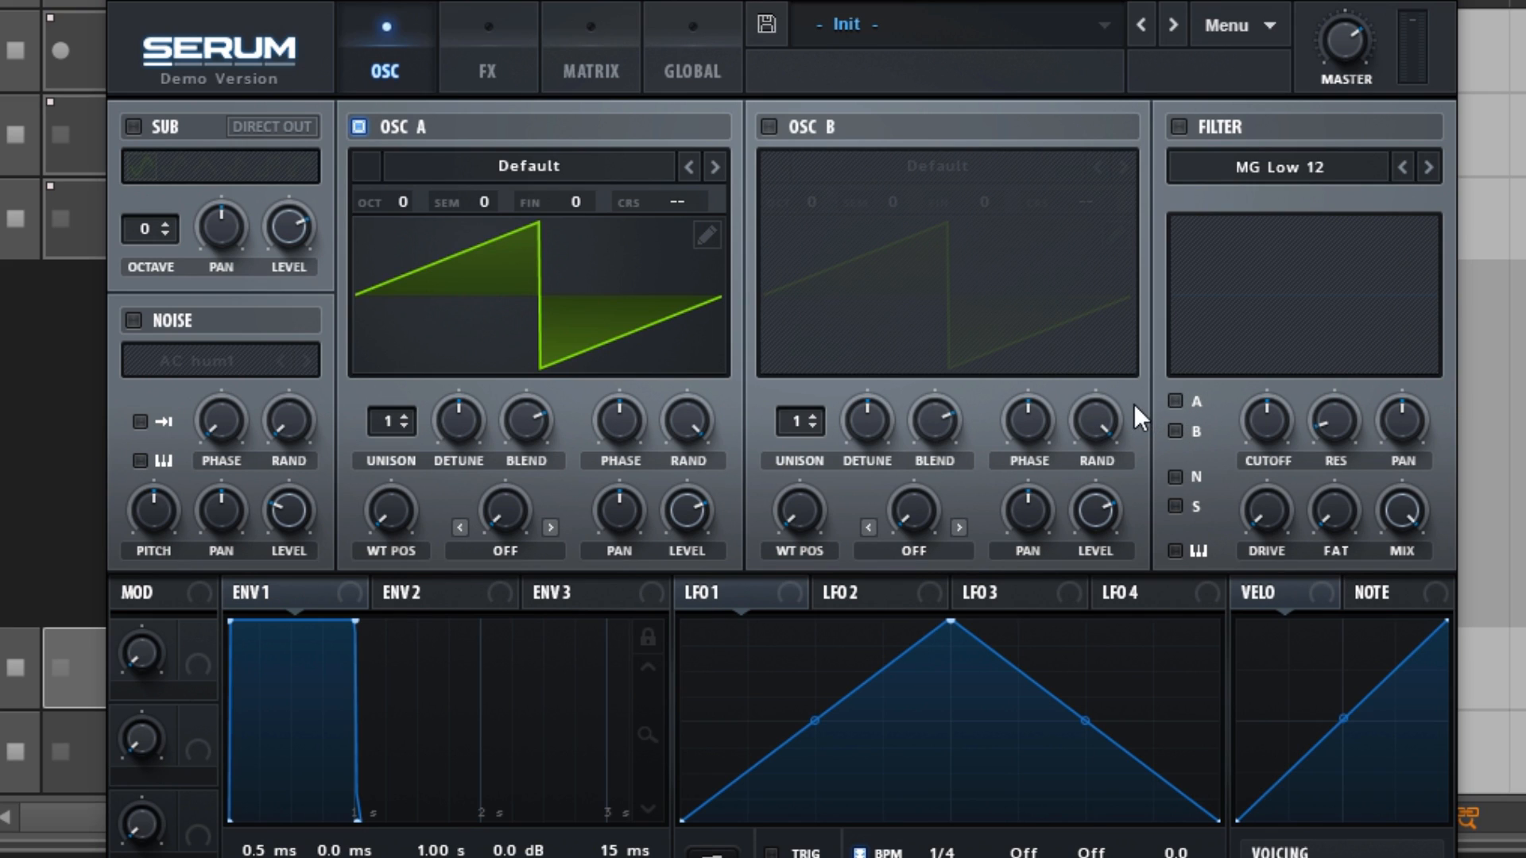
# Step: Switch to Serum, route oscillators A and B to the filter, and enable the sub oscillator with Direct Out
pyautogui.click(1176, 400)
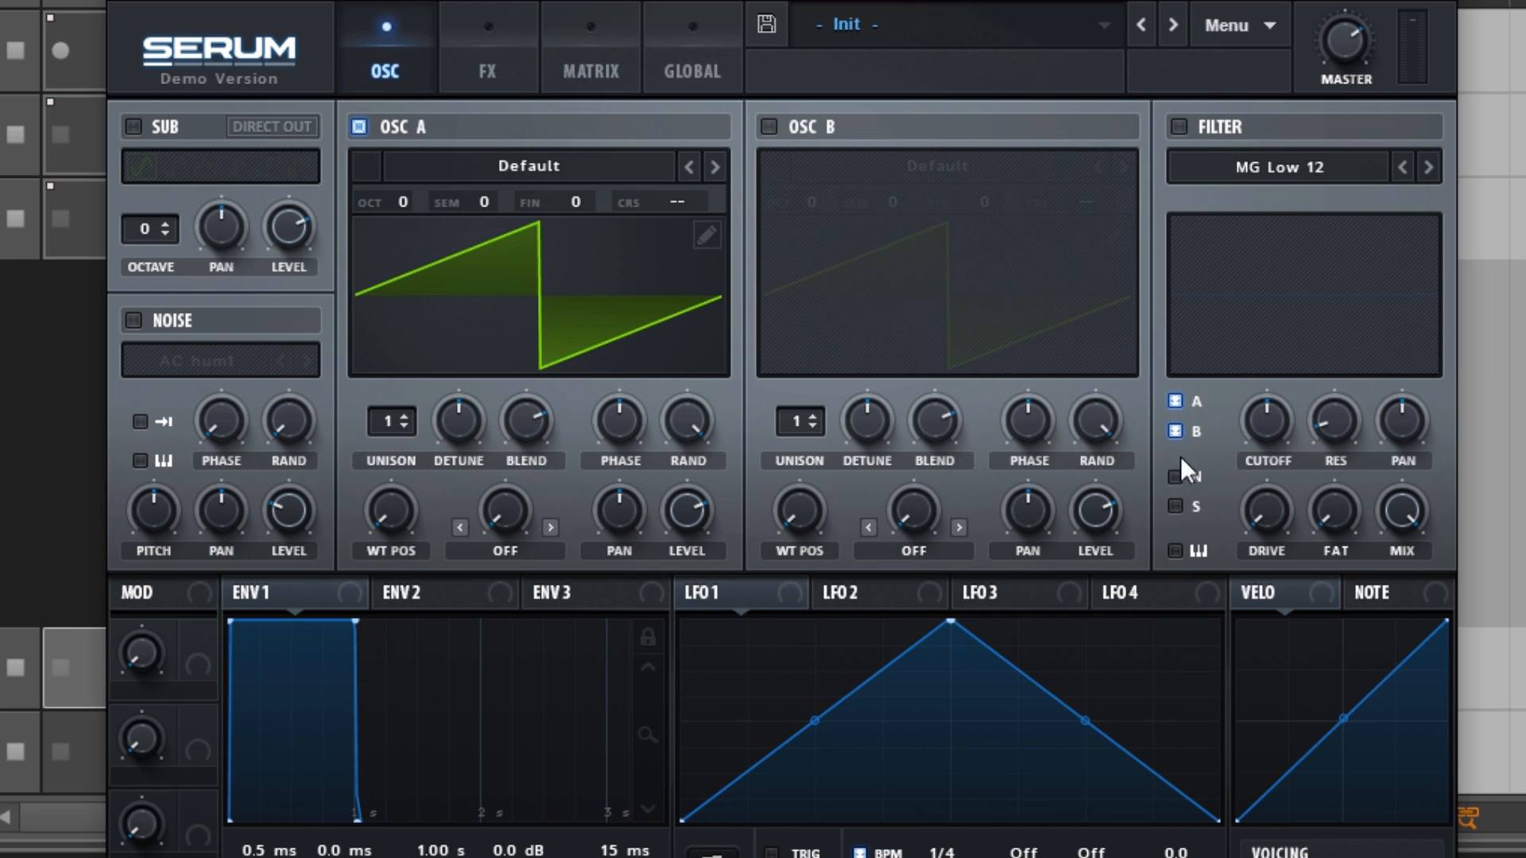
pyautogui.click(133, 126)
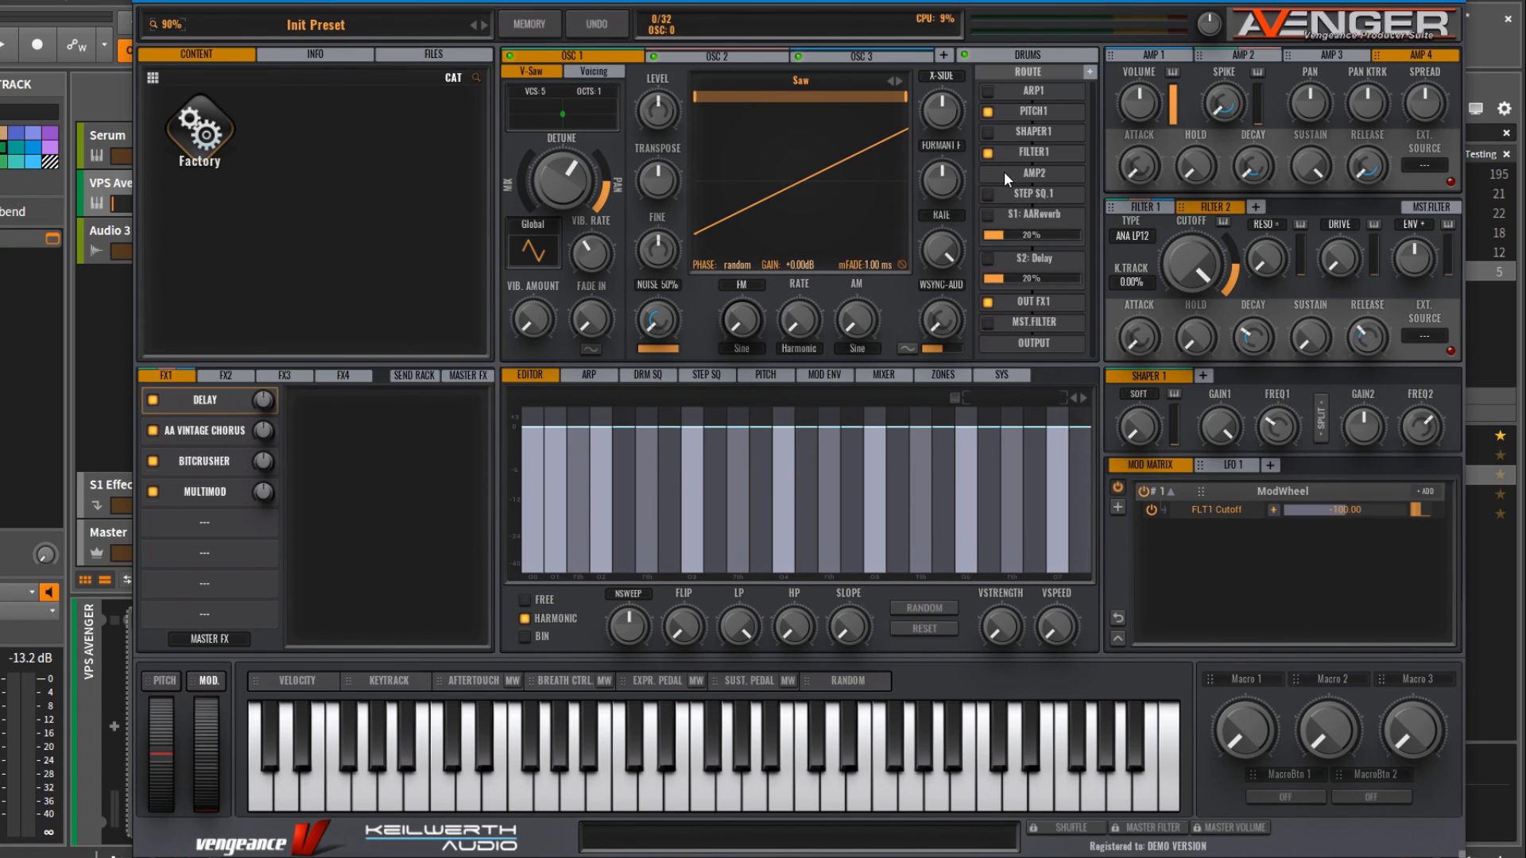
# Step: Switch to VPS Avenger, route OSC 1 to AMP 3, and show the routing of OSC 2
pyautogui.click(1004, 172)
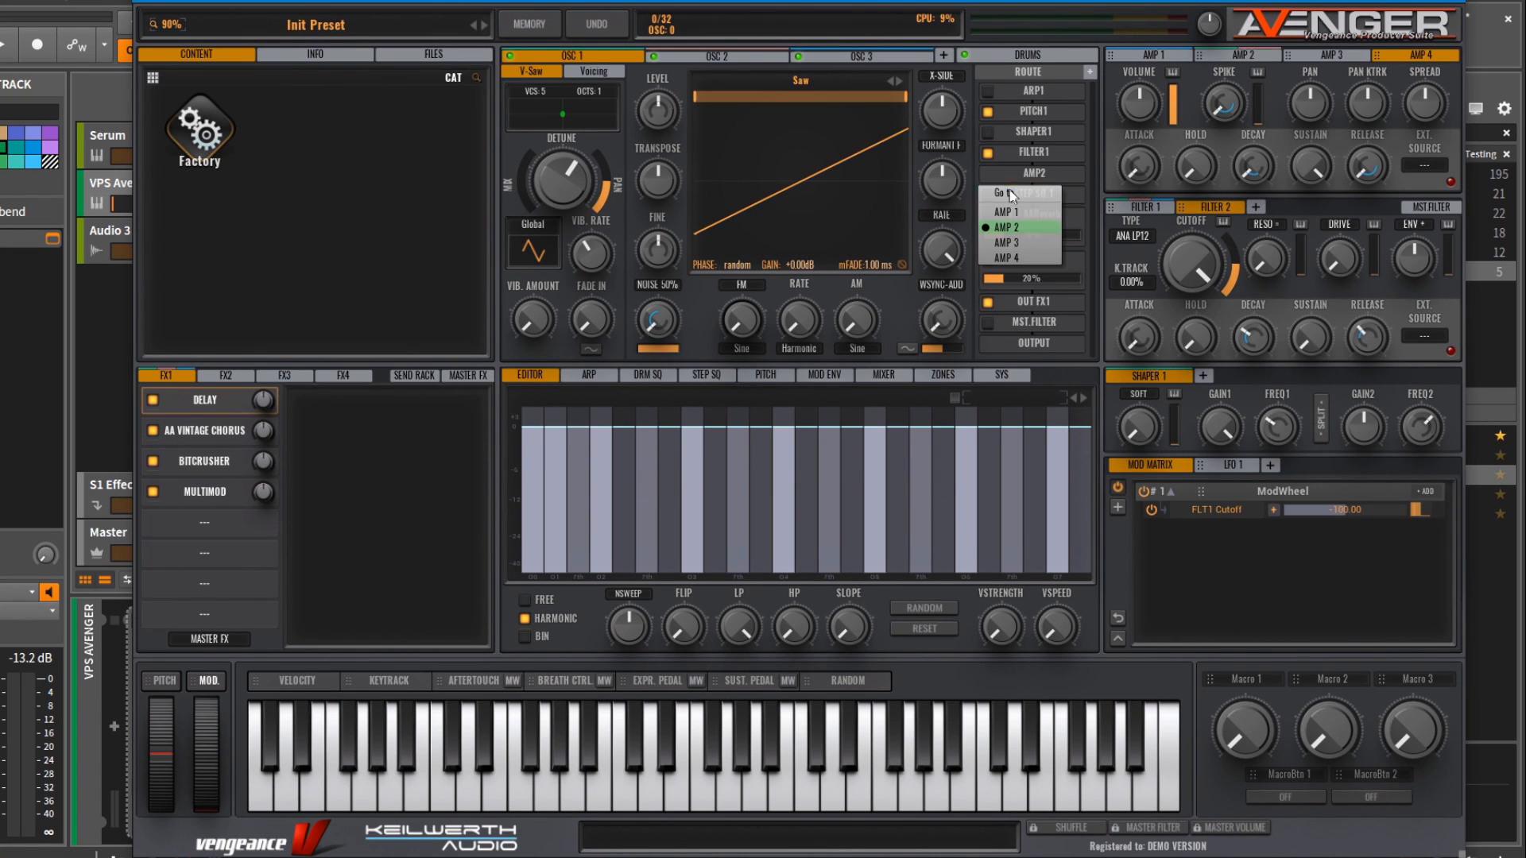
pyautogui.click(1016, 243)
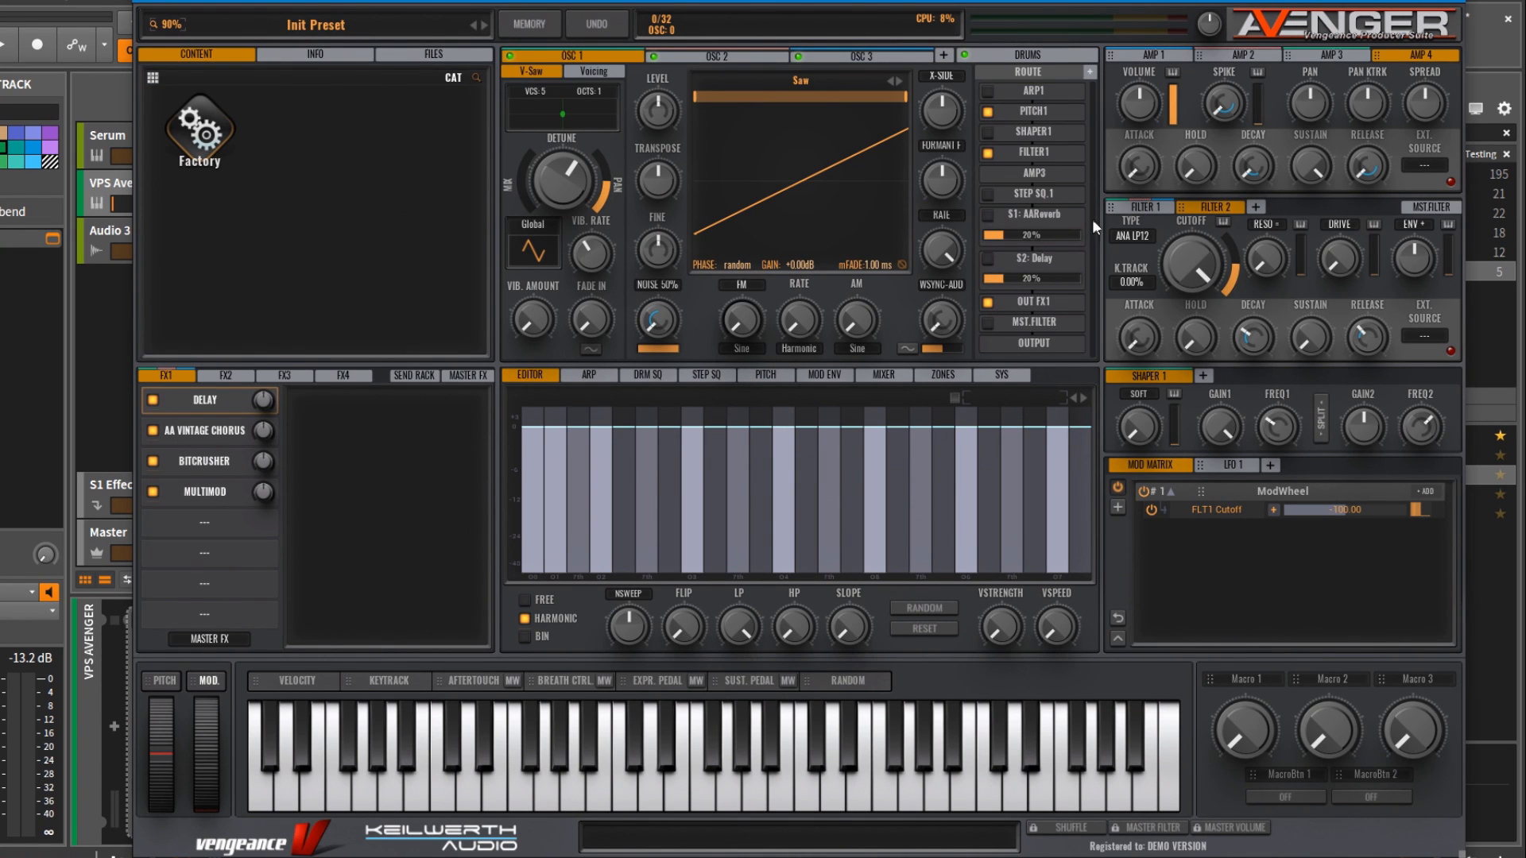
pyautogui.click(709, 54)
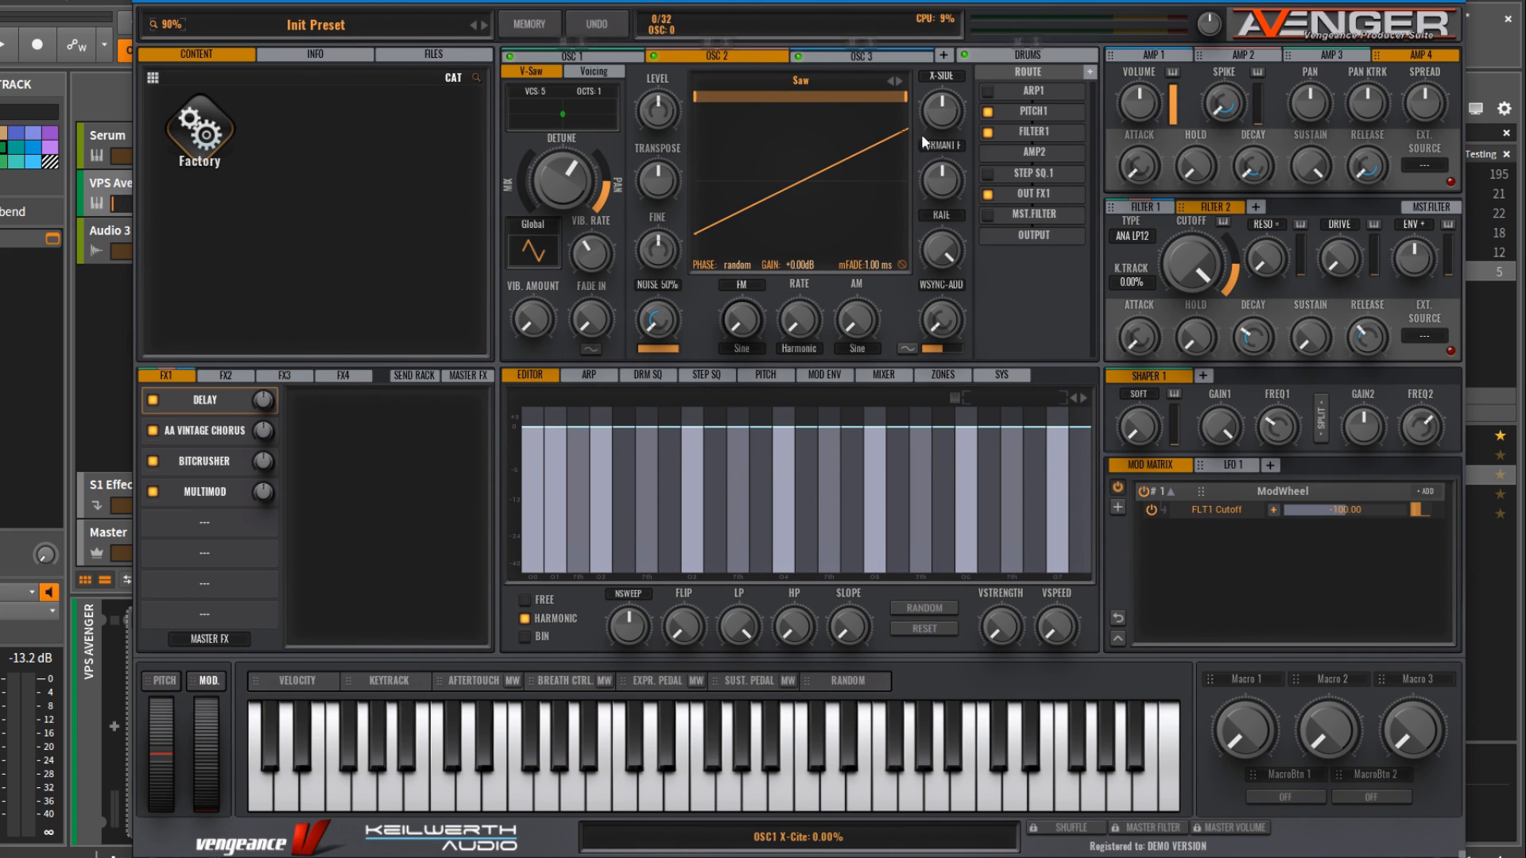
# Step: Look through the FX2, FX3 and FX4 racks, the send rack and the master effects
pyautogui.click(217, 370)
pyautogui.click(271, 376)
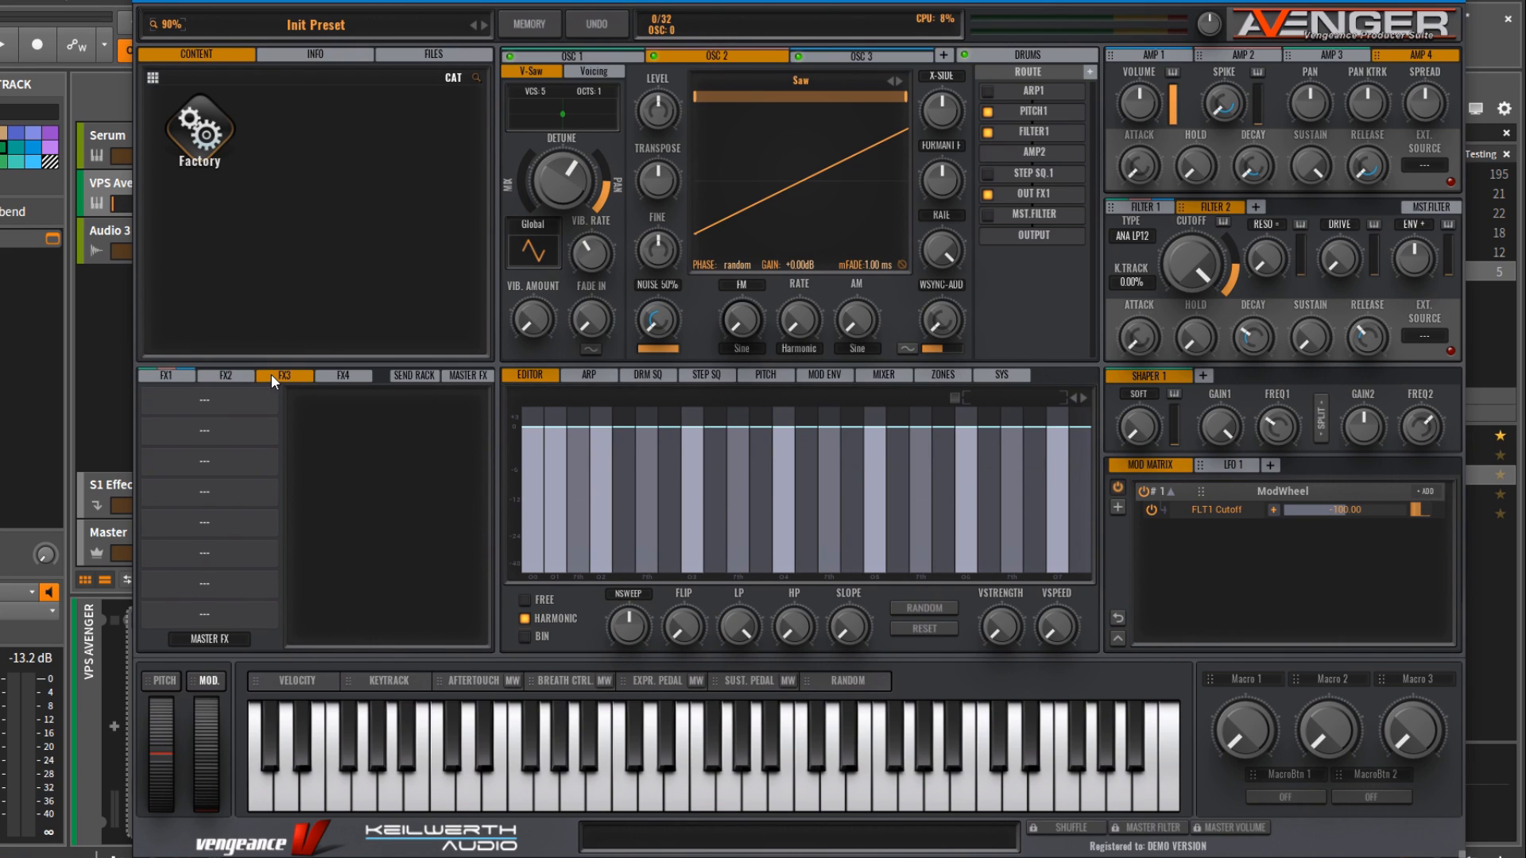
pyautogui.click(343, 377)
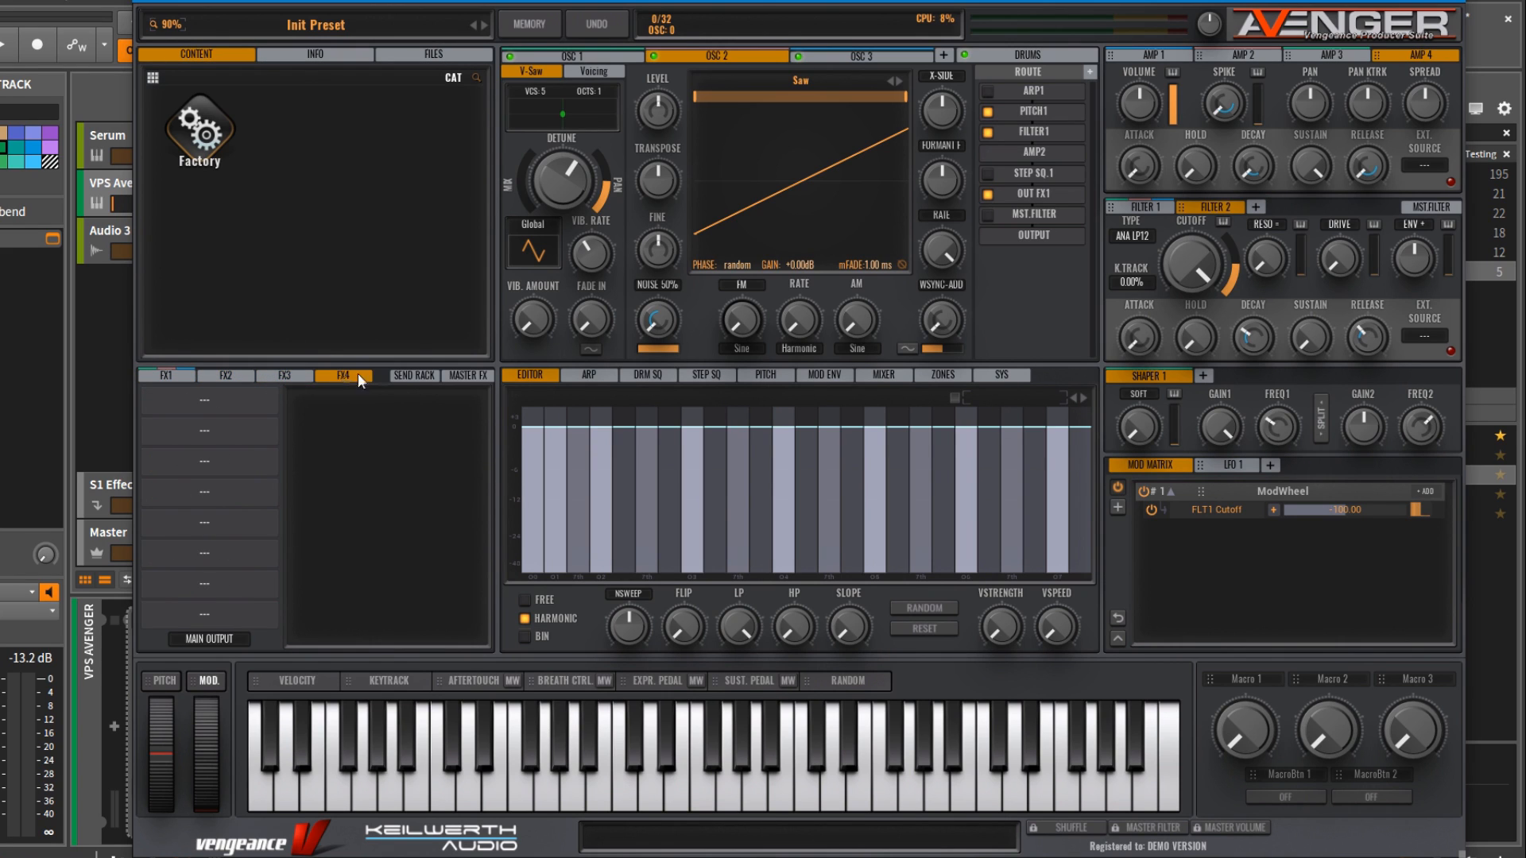
pyautogui.click(403, 375)
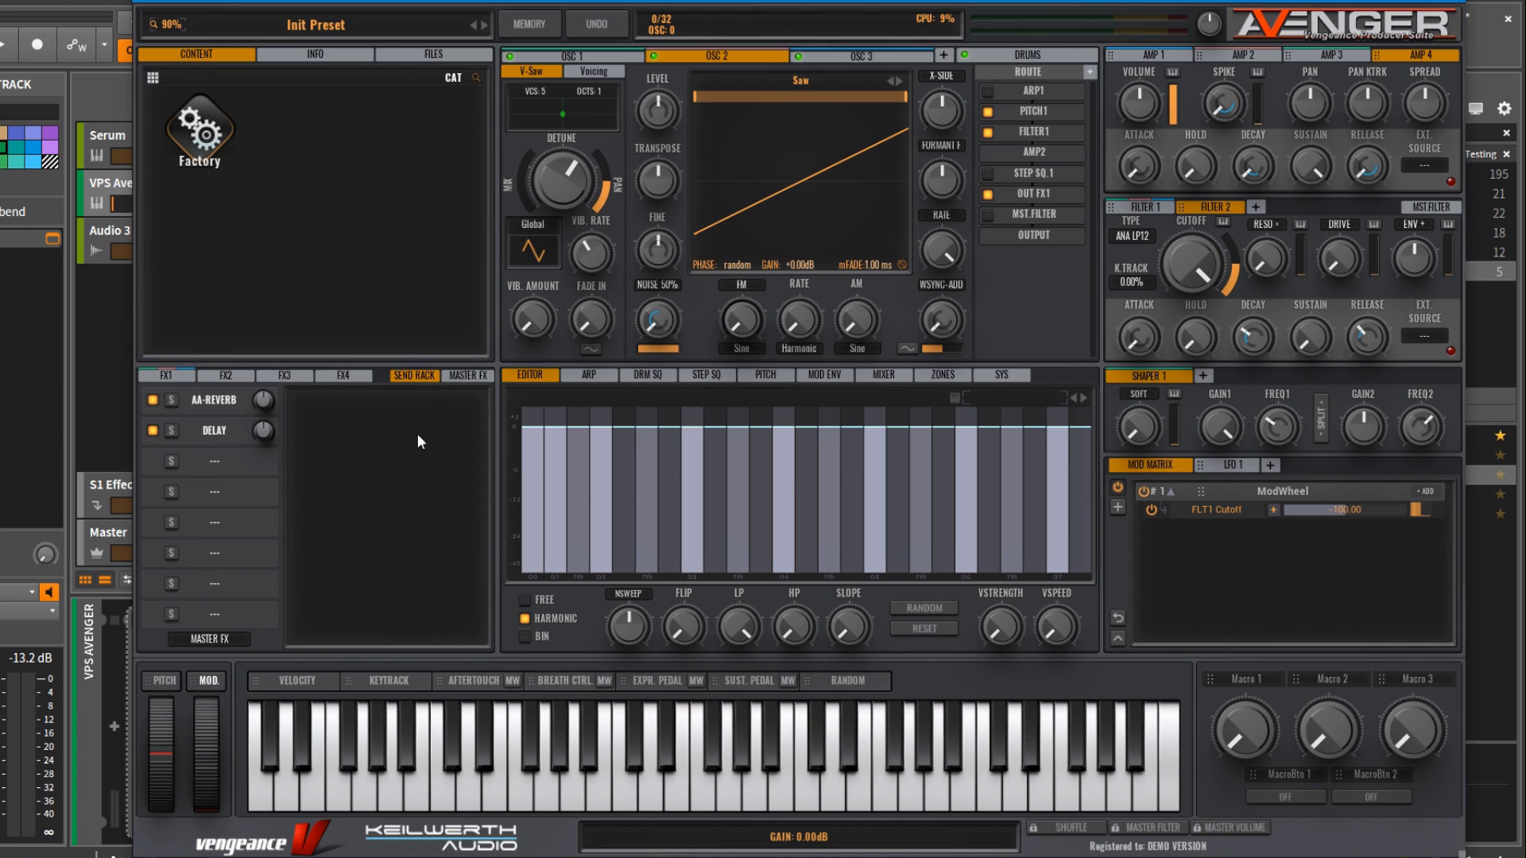
pyautogui.click(460, 374)
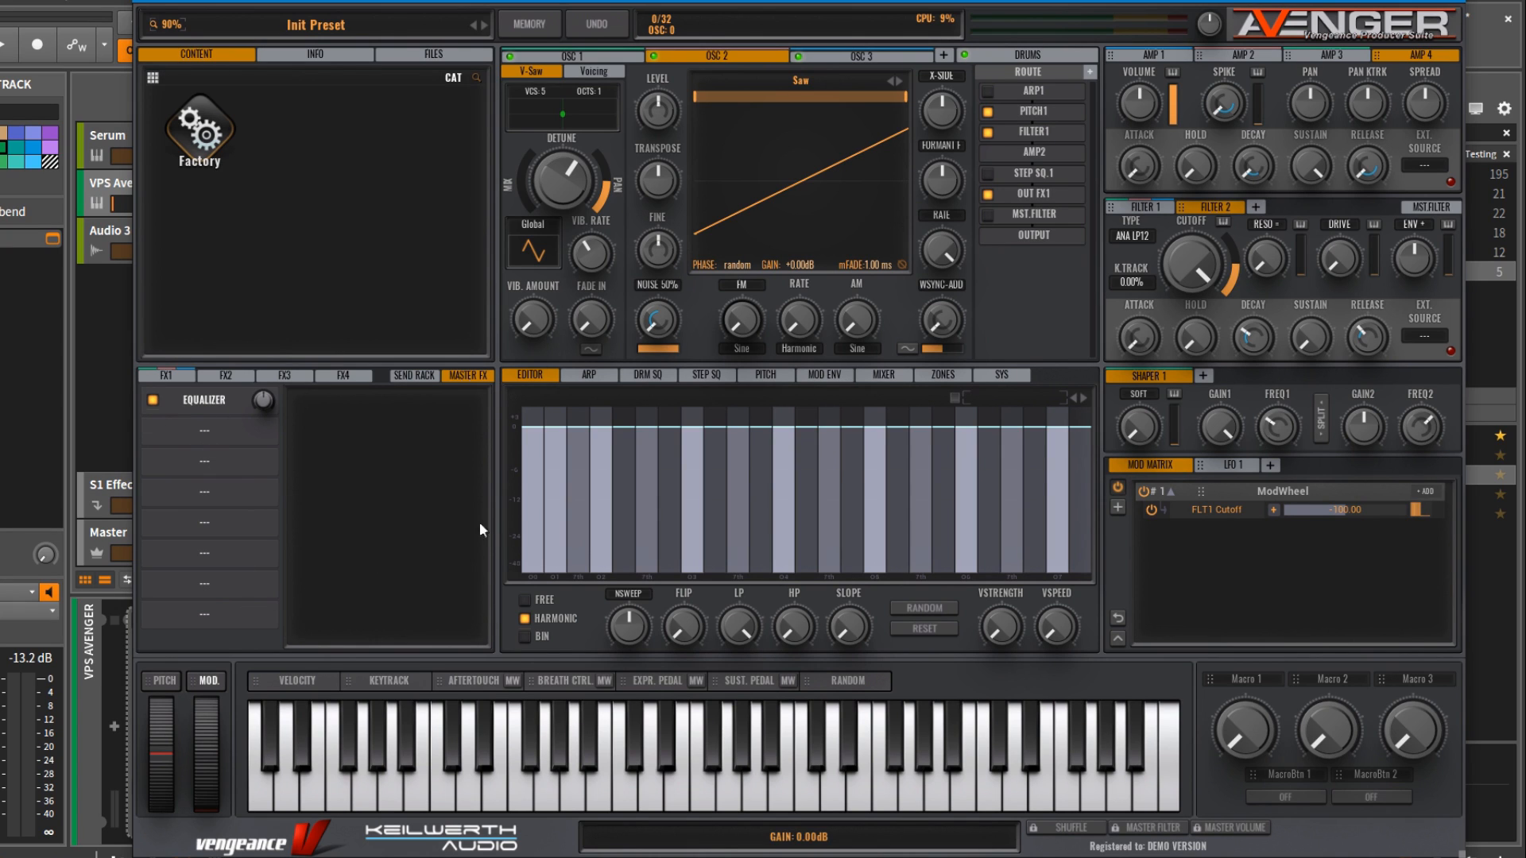
# Step: Show the oscillator mixer and lower the OSC 1 and OSC 2 volume faders
pyautogui.click(881, 372)
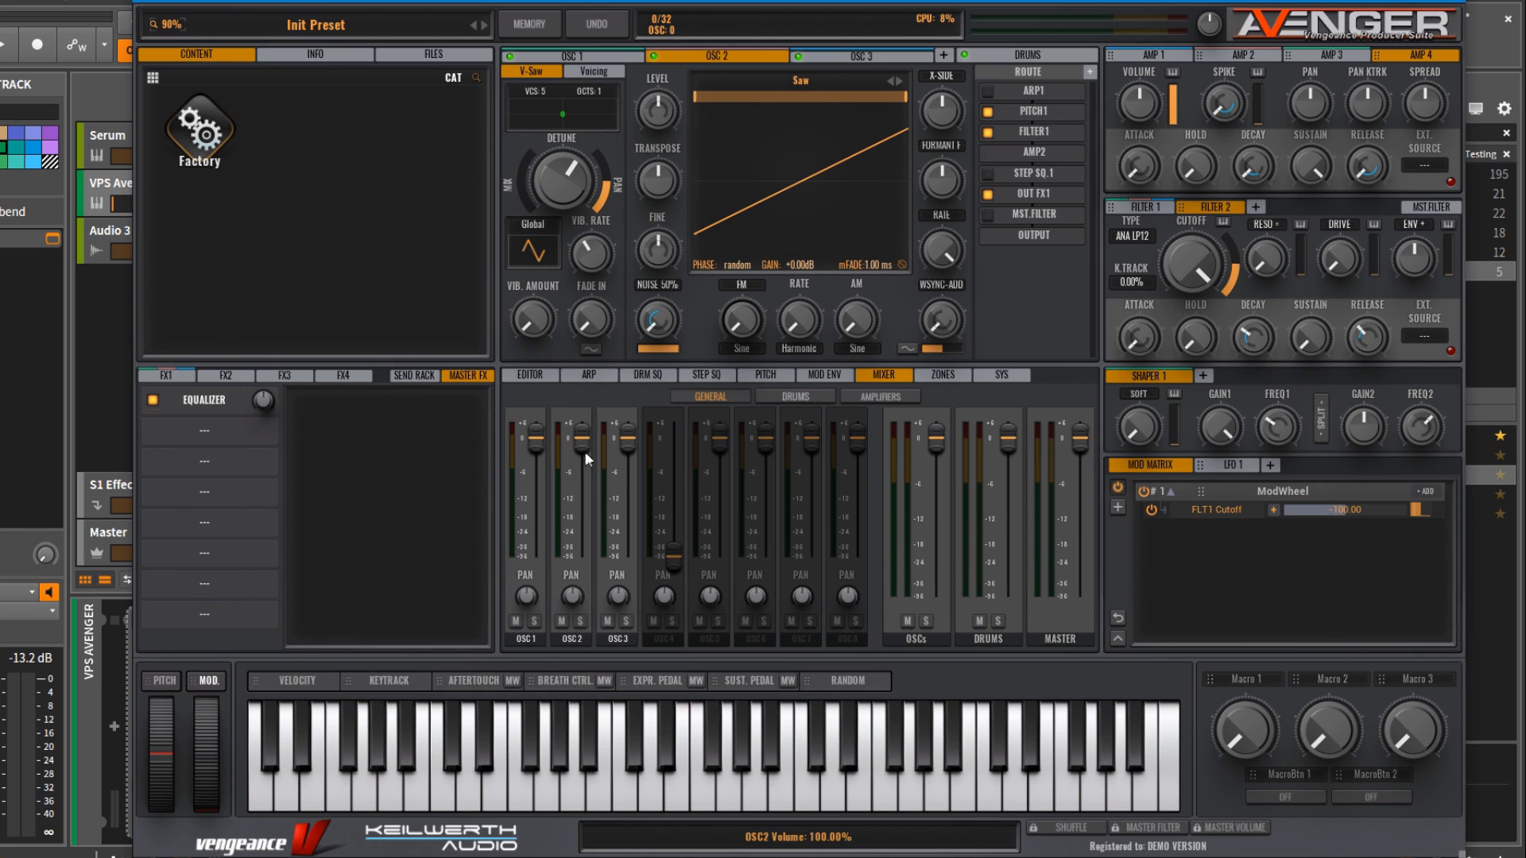
pyautogui.moveTo(538, 438); pyautogui.dragTo(538, 489)
pyautogui.moveTo(585, 438); pyautogui.dragTo(632, 465)
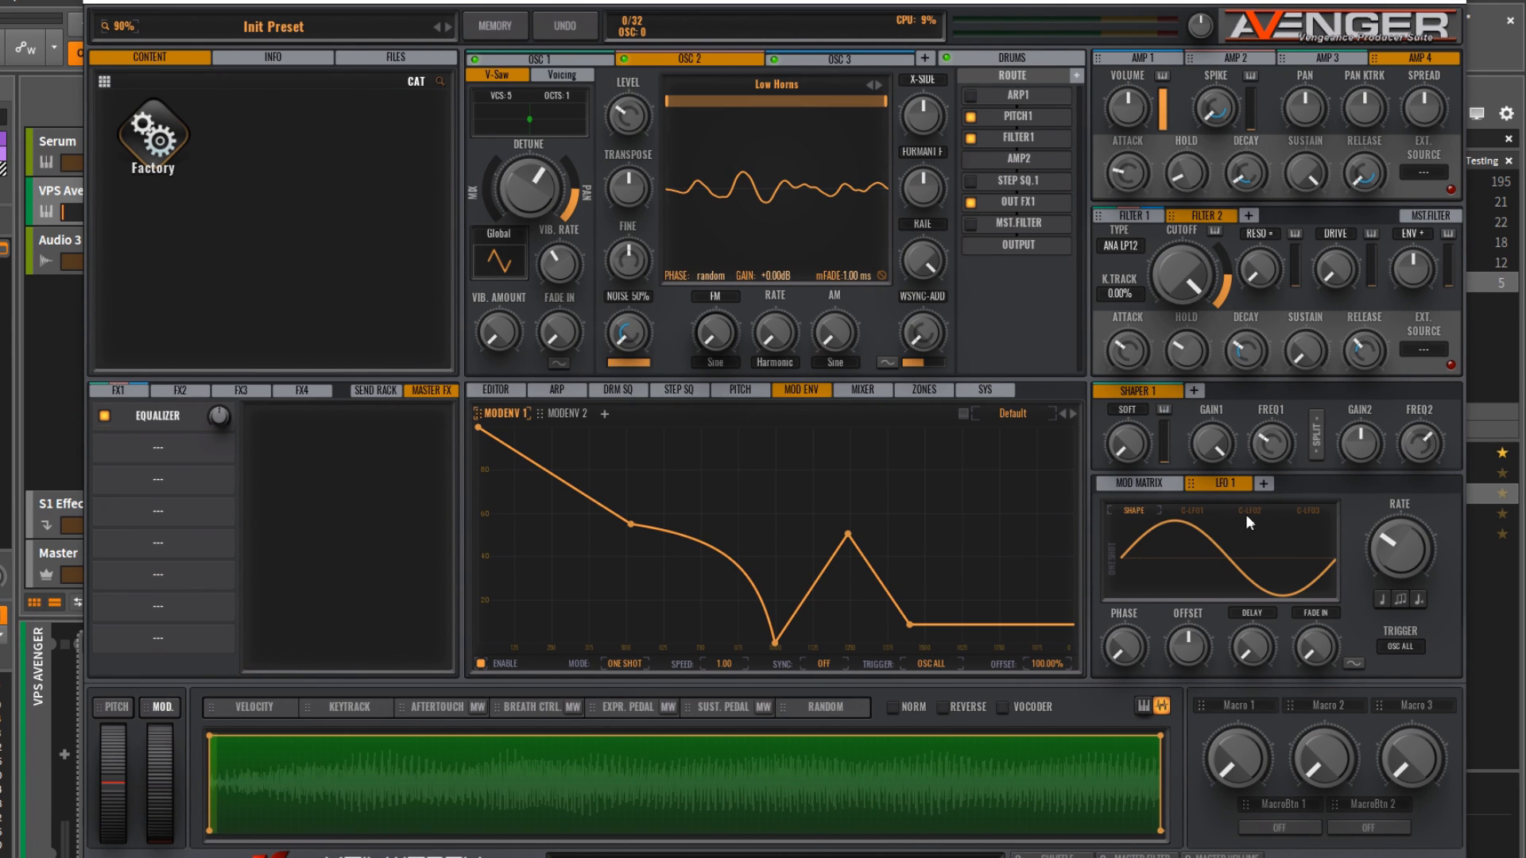
# Step: Add LFO 2 and LFO 3 beside LFO 1, and add a third modulation envelope
pyautogui.click(1265, 482)
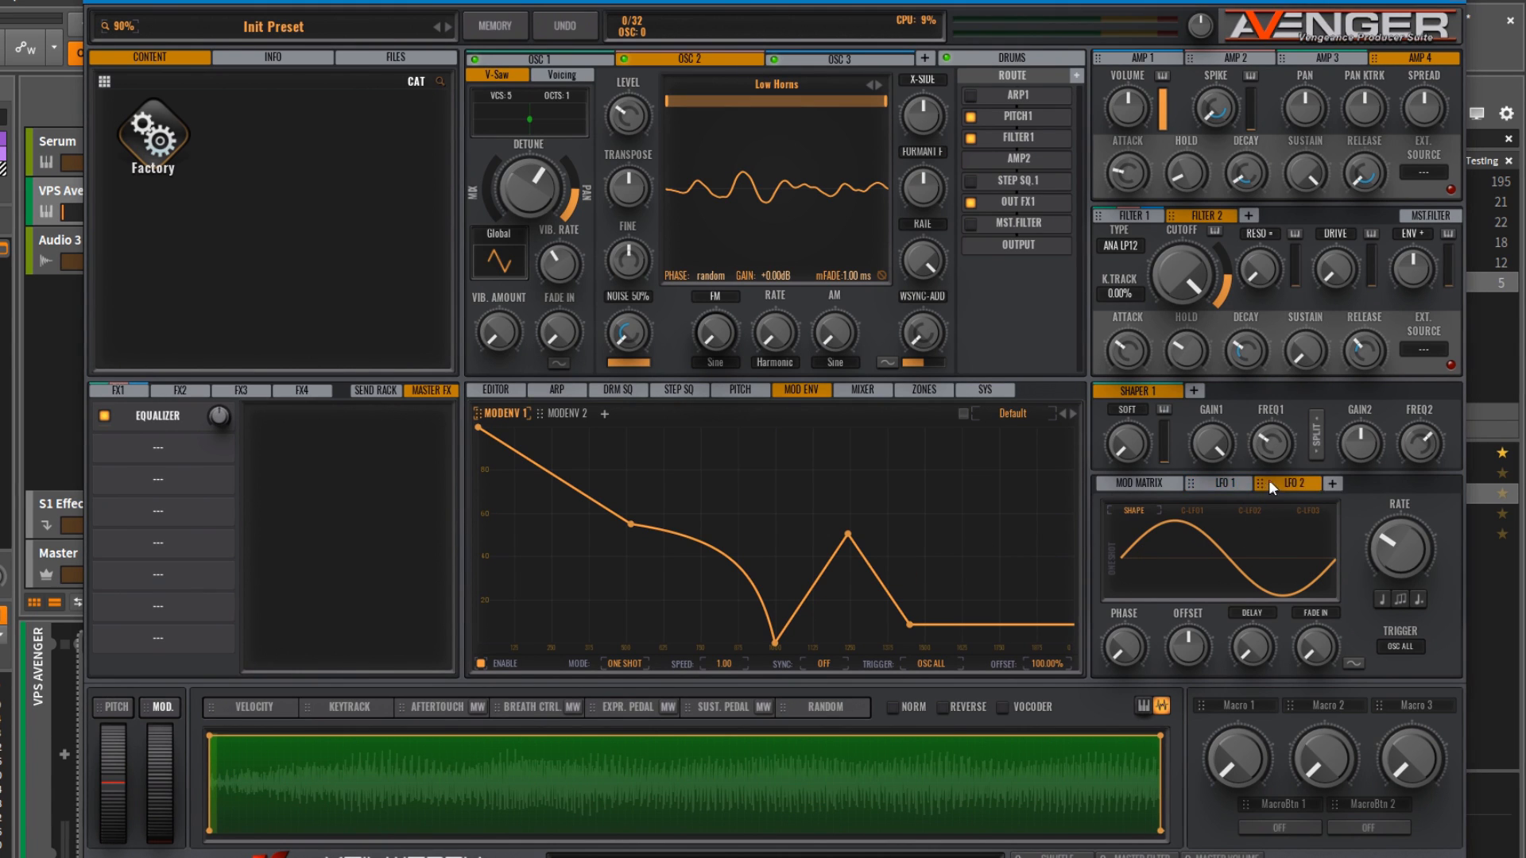
pyautogui.click(1332, 483)
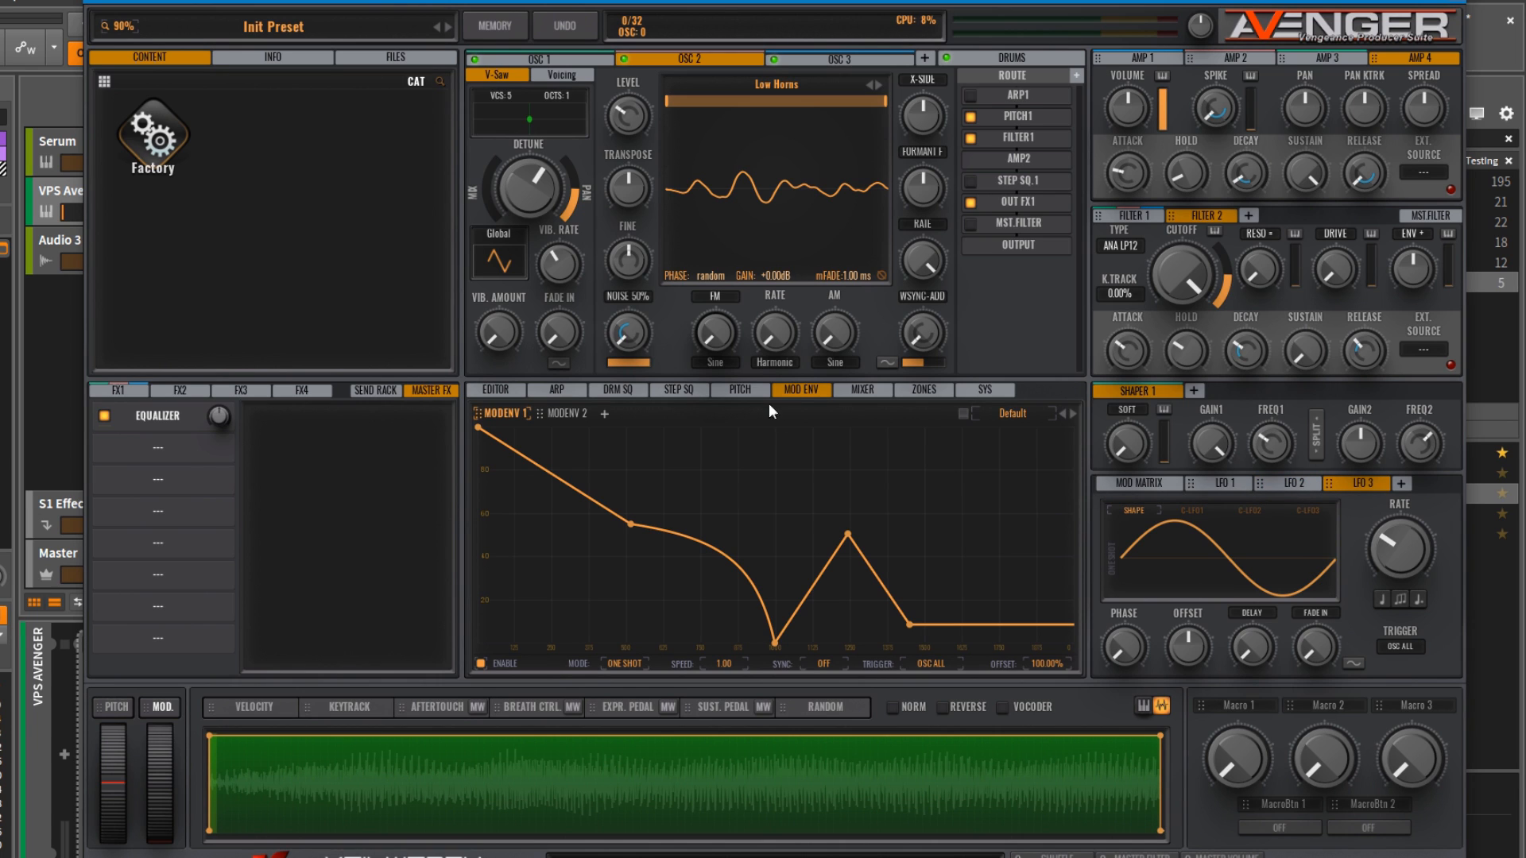
pyautogui.click(600, 411)
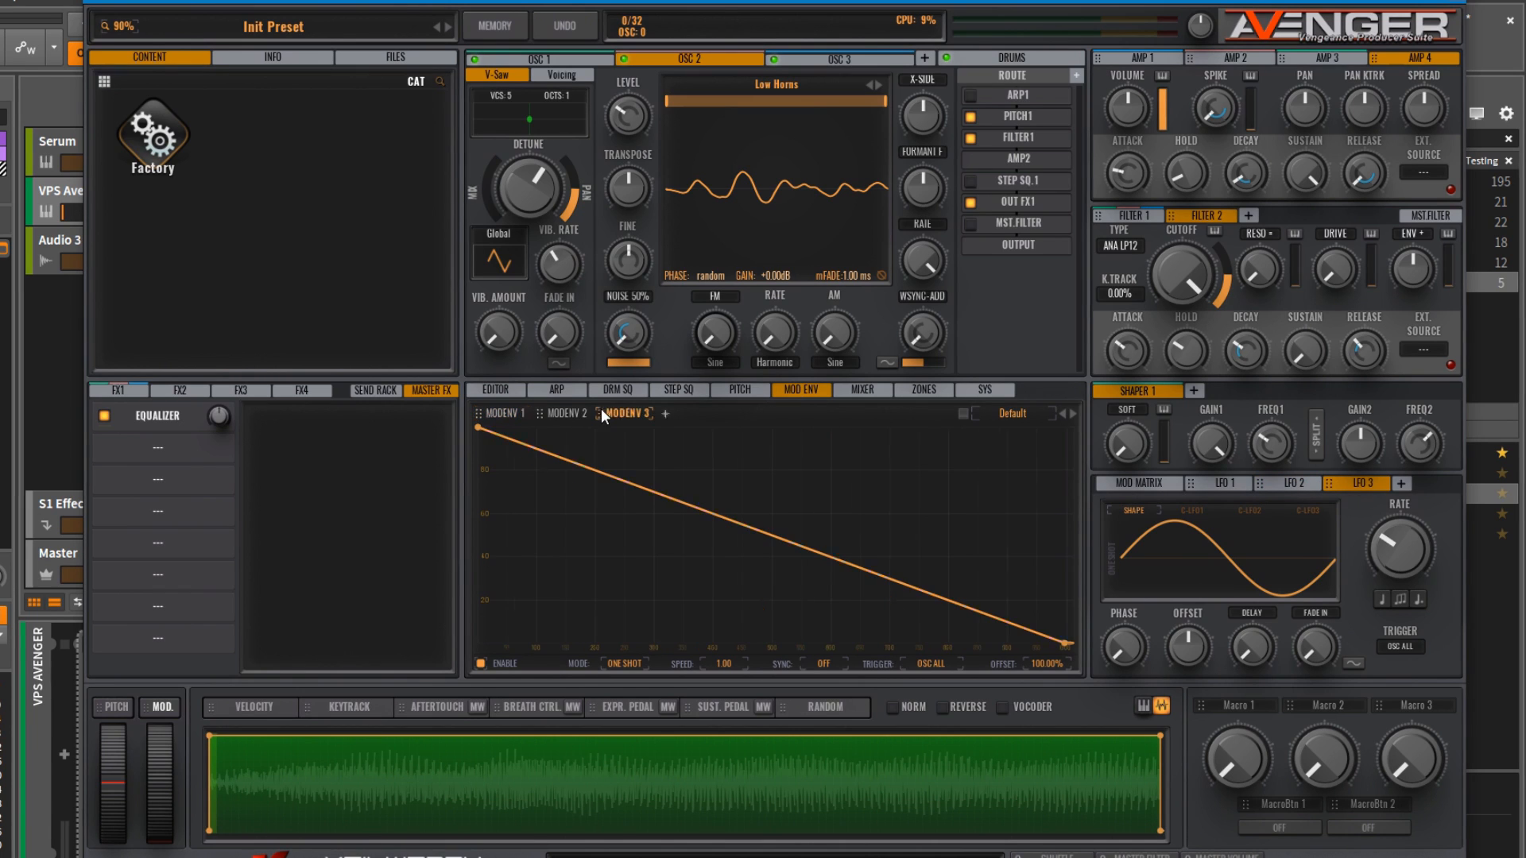
# Step: View the pitch envelope, the step sequencer and the arpeggiator
pyautogui.click(738, 390)
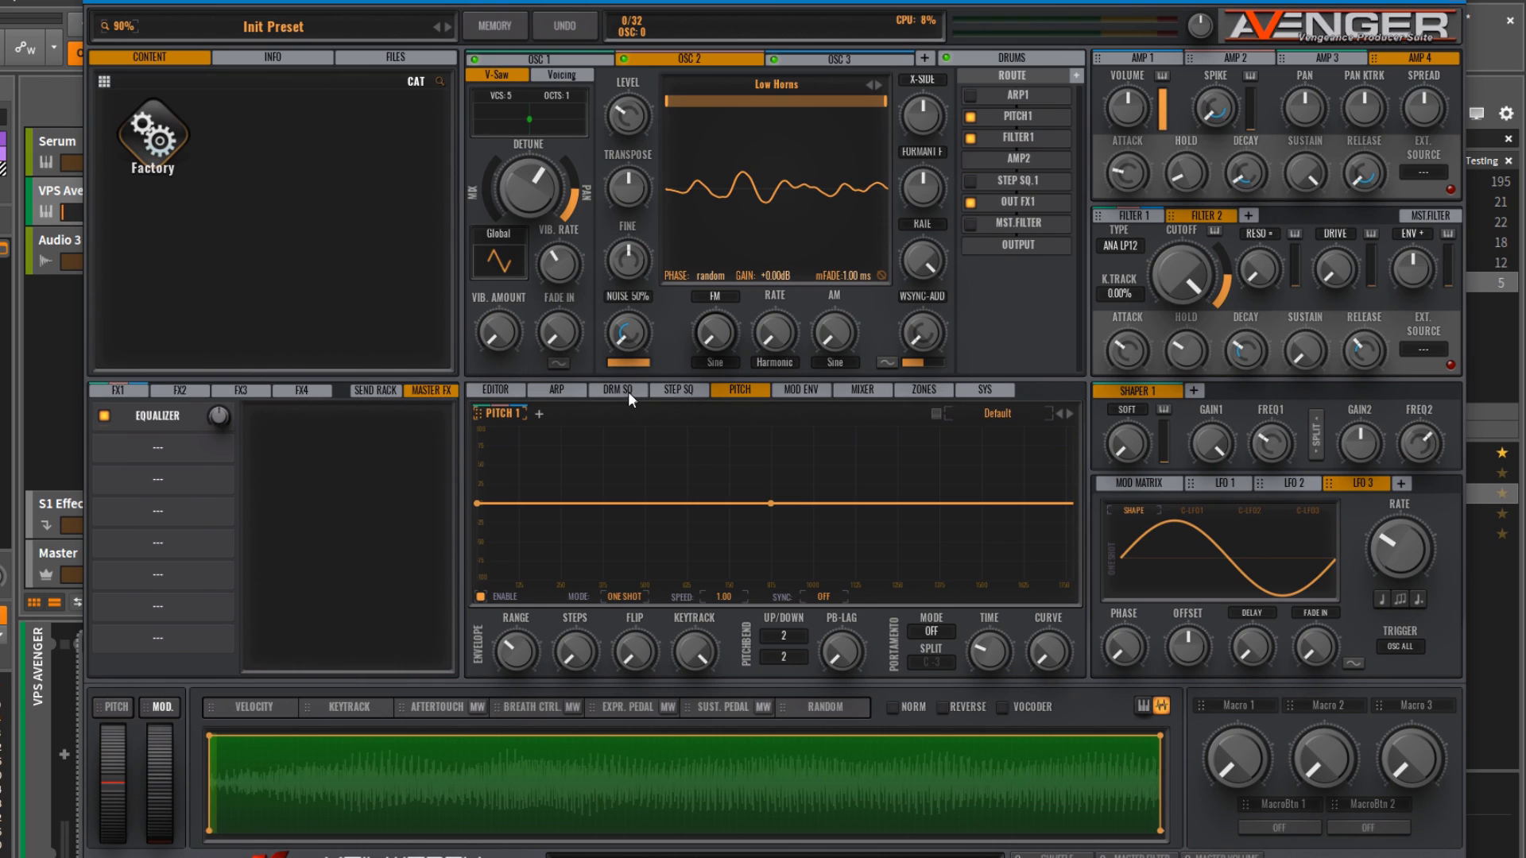
pyautogui.click(674, 389)
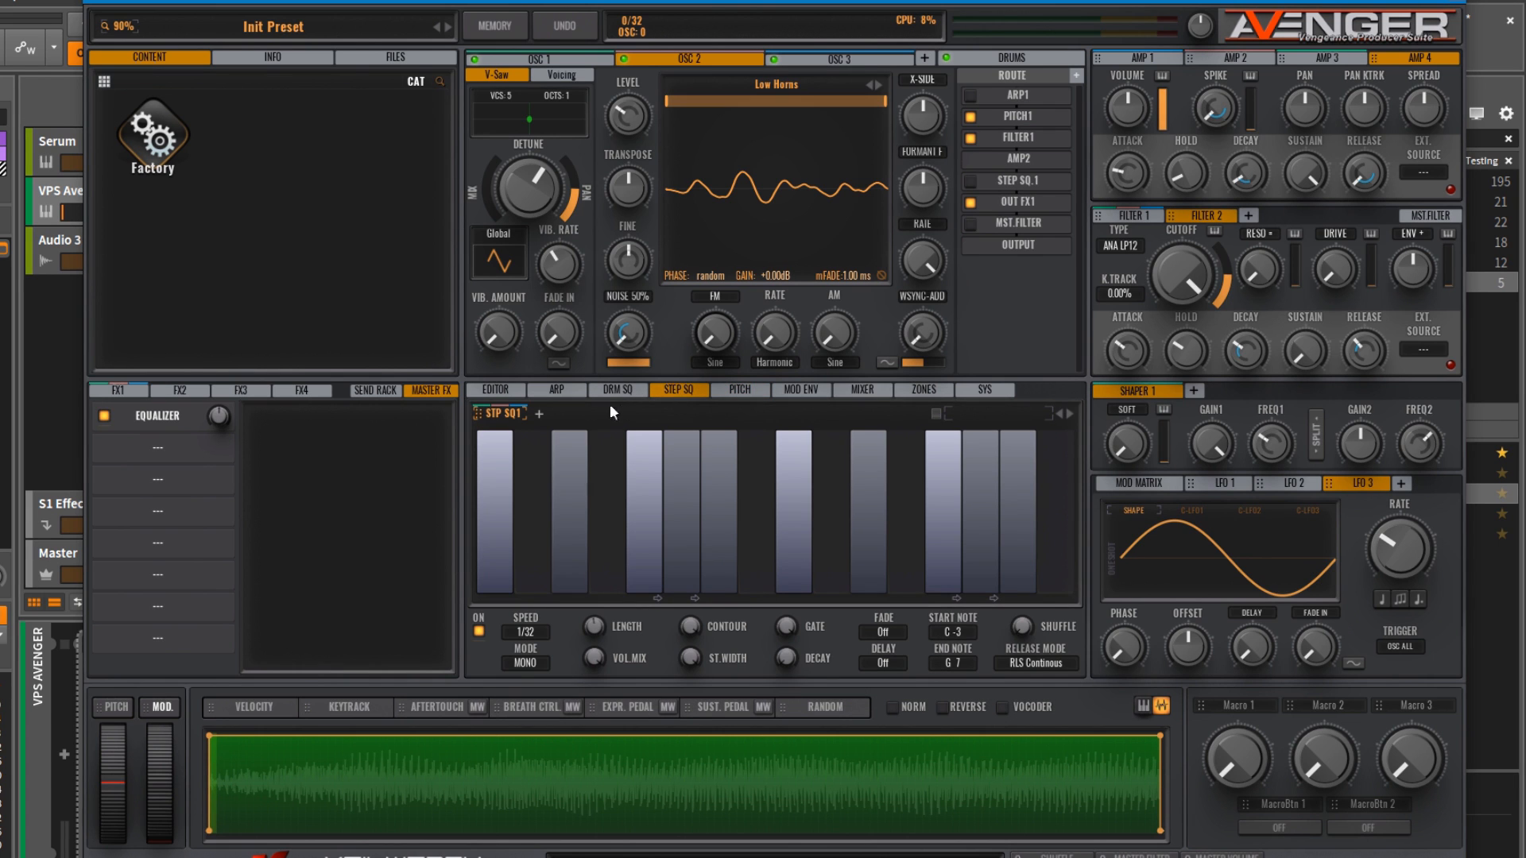
pyautogui.click(556, 390)
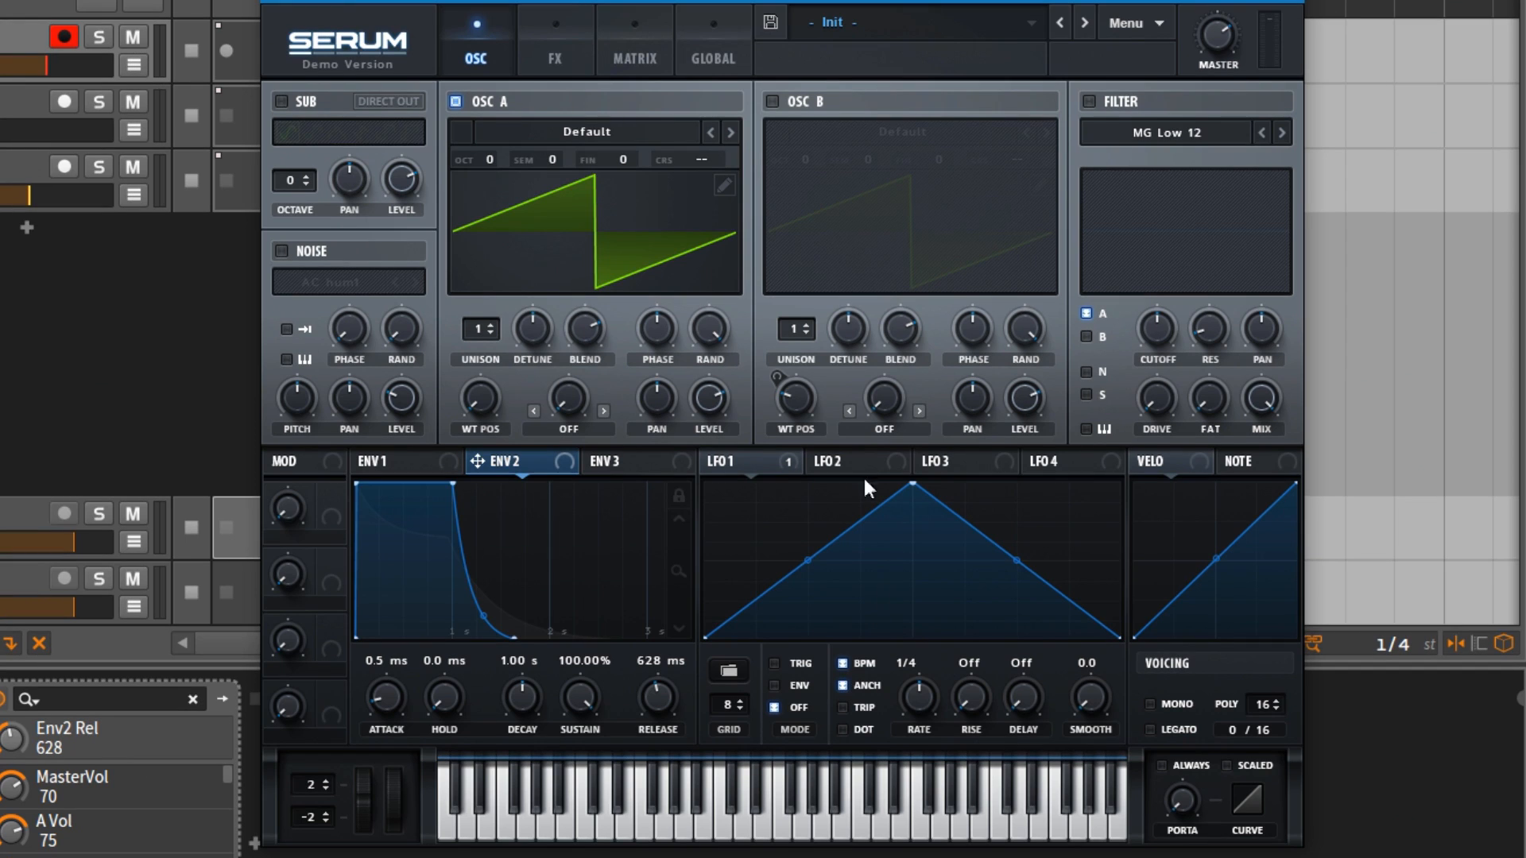
# Step: Switch to Serum, assign LFO 2 to OSC B's warp and LFO 3 to its pan, and steepen LFO 3's falling slope
pyautogui.moveTo(860, 460); pyautogui.dragTo(883, 396)
pyautogui.moveTo(965, 459); pyautogui.dragTo(970, 423)
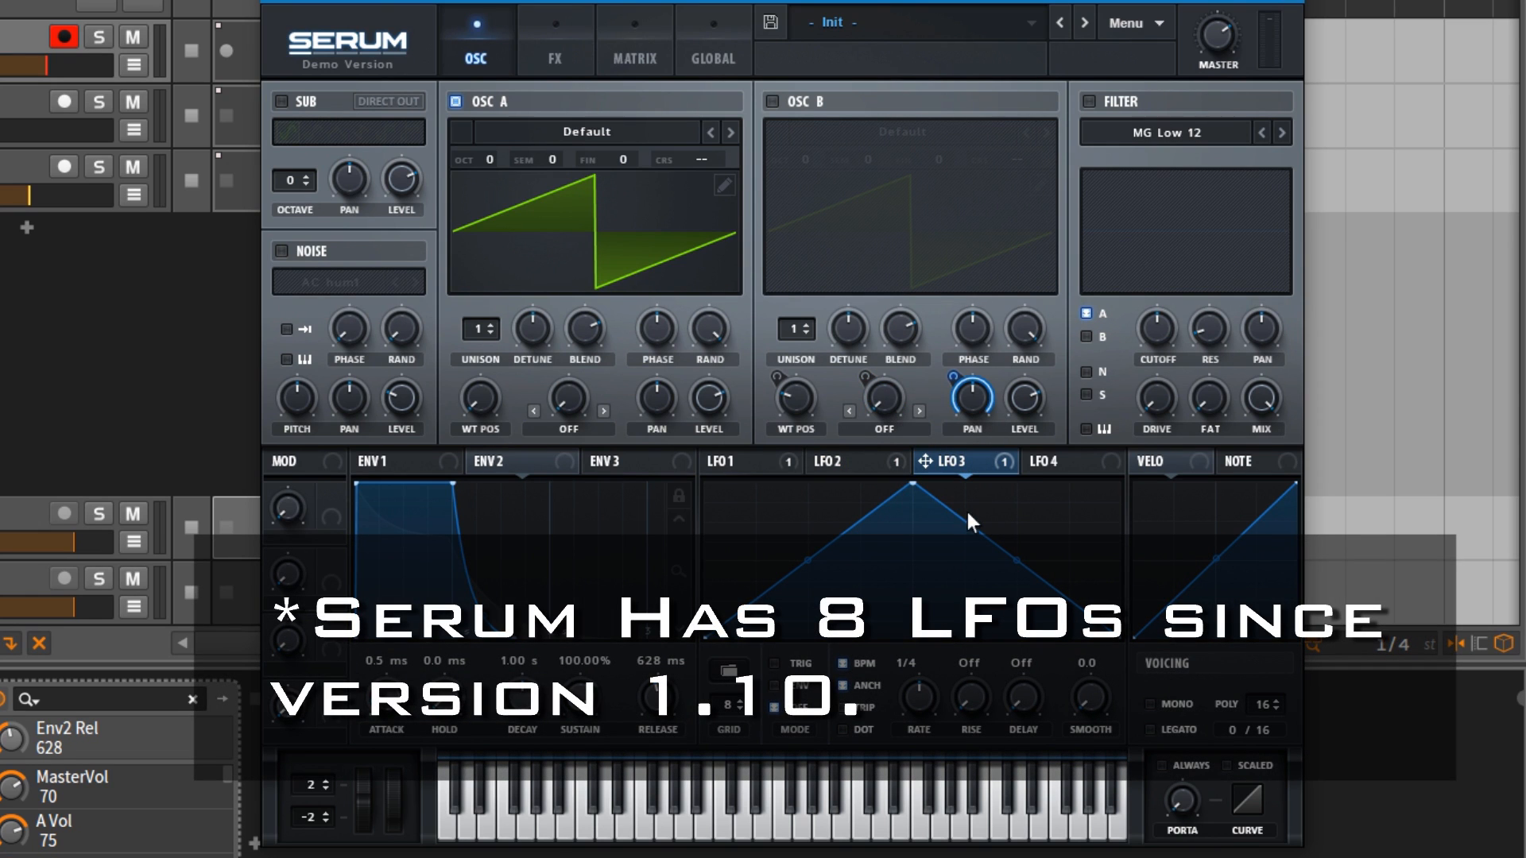
pyautogui.moveTo(965, 520); pyautogui.dragTo(948, 618)
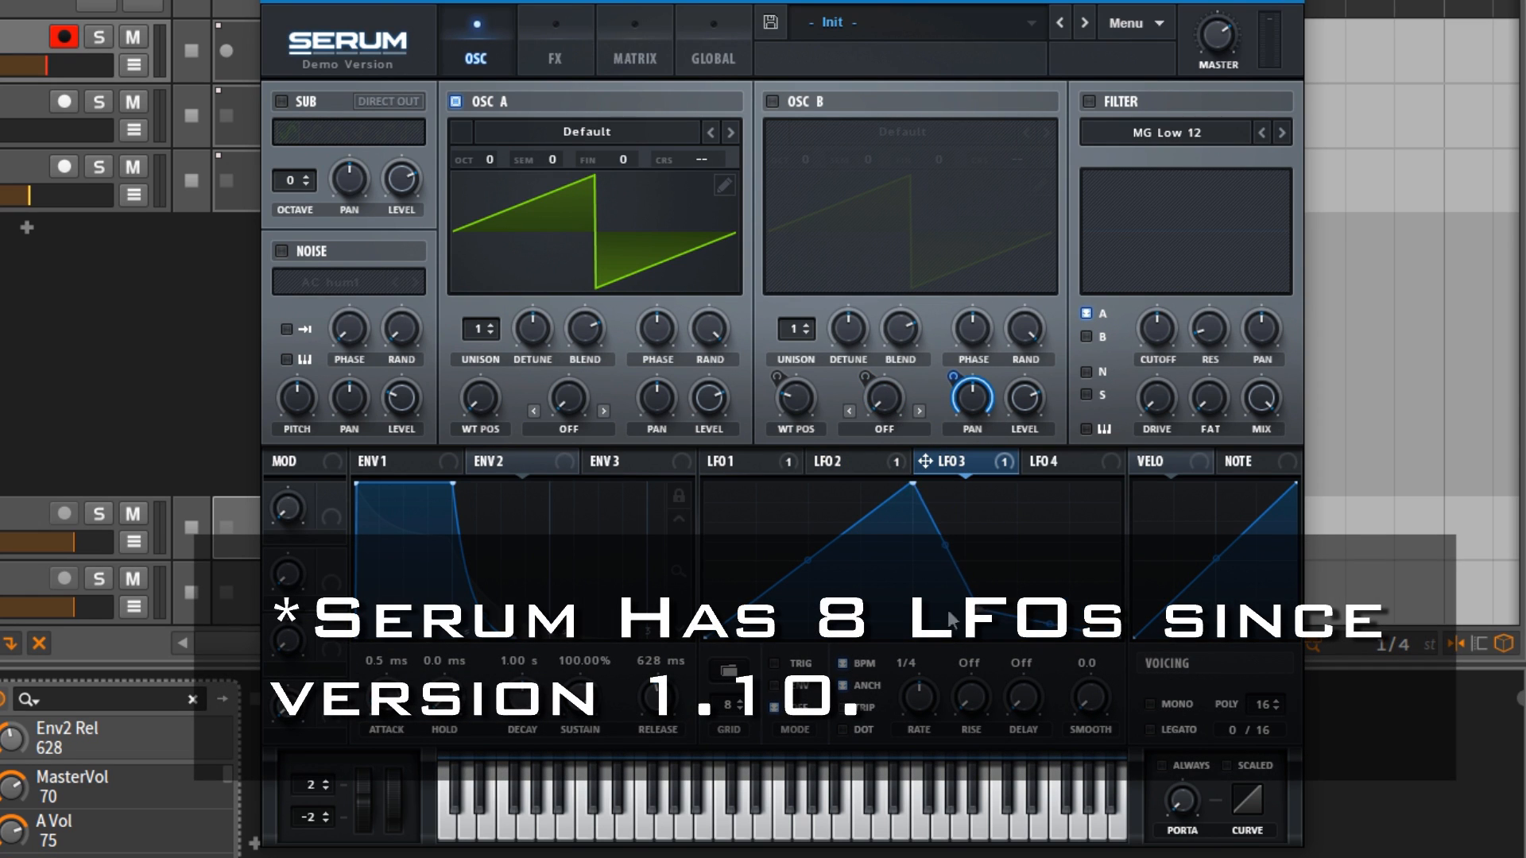
# Step: Set Envelope 2's release to 2.42 s, its decay to 1.01 s and its sustain to 41.18%
pyautogui.moveTo(509, 636); pyautogui.dragTo(665, 637)
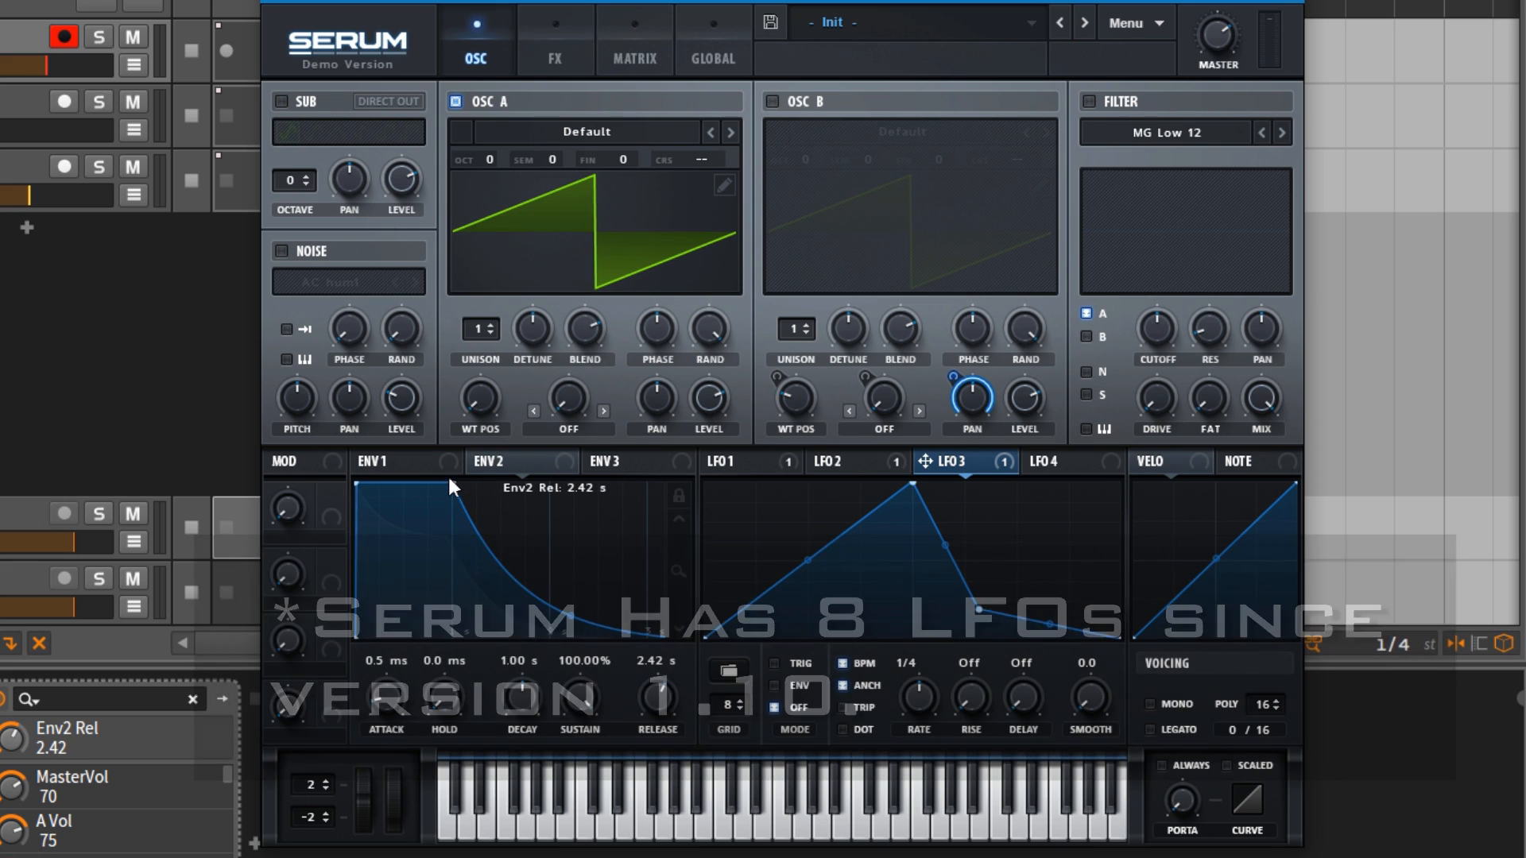
pyautogui.moveTo(449, 487); pyautogui.dragTo(453, 575)
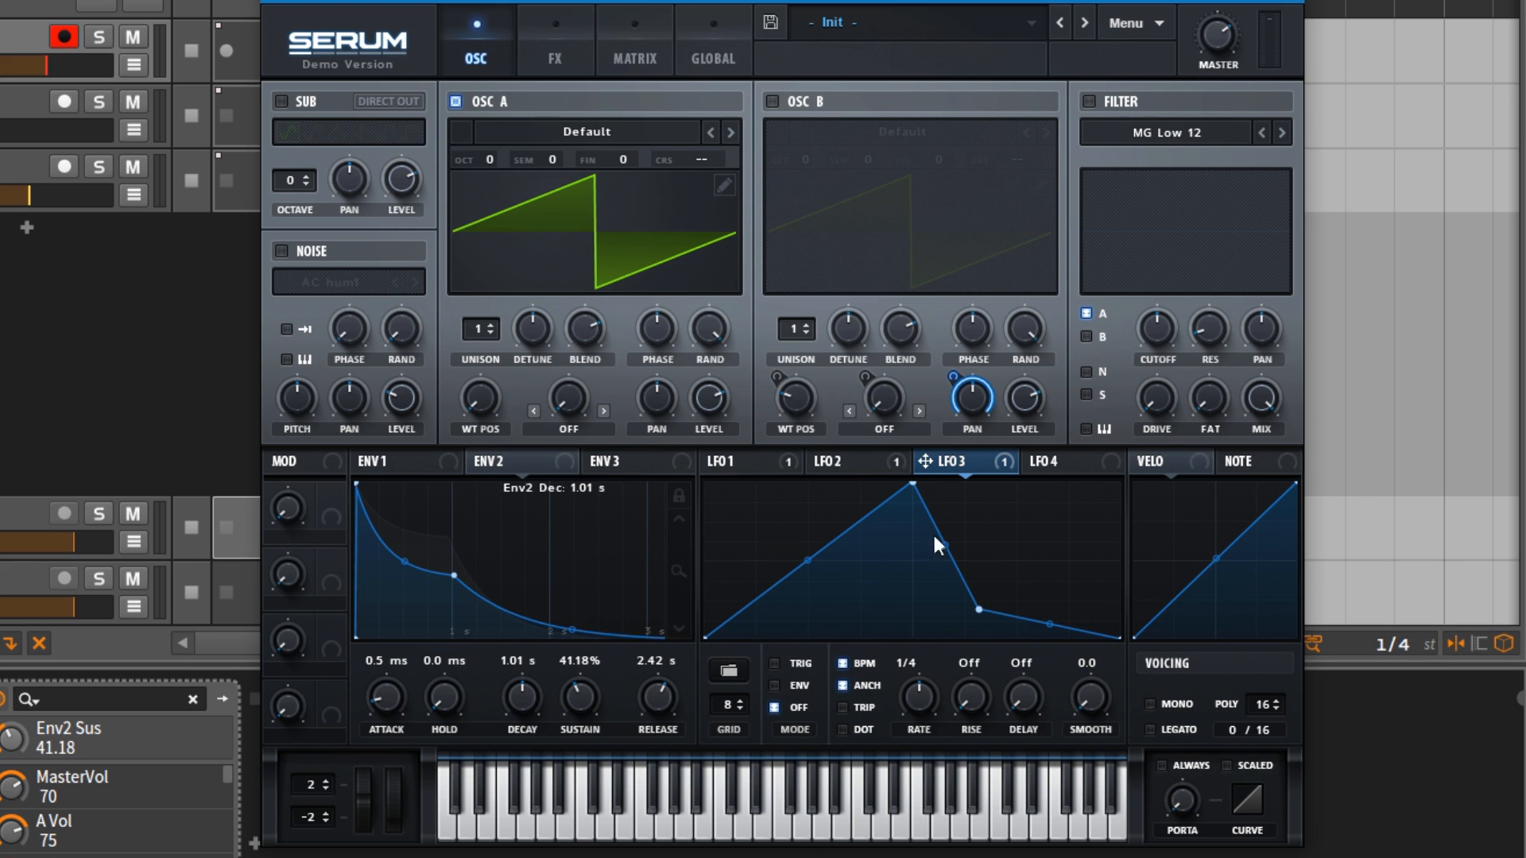
# Step: Assign LFO 4 to OSC B's level and set that level to 31
pyautogui.click(1079, 468)
pyautogui.moveTo(1032, 397); pyautogui.dragTo(1032, 395)
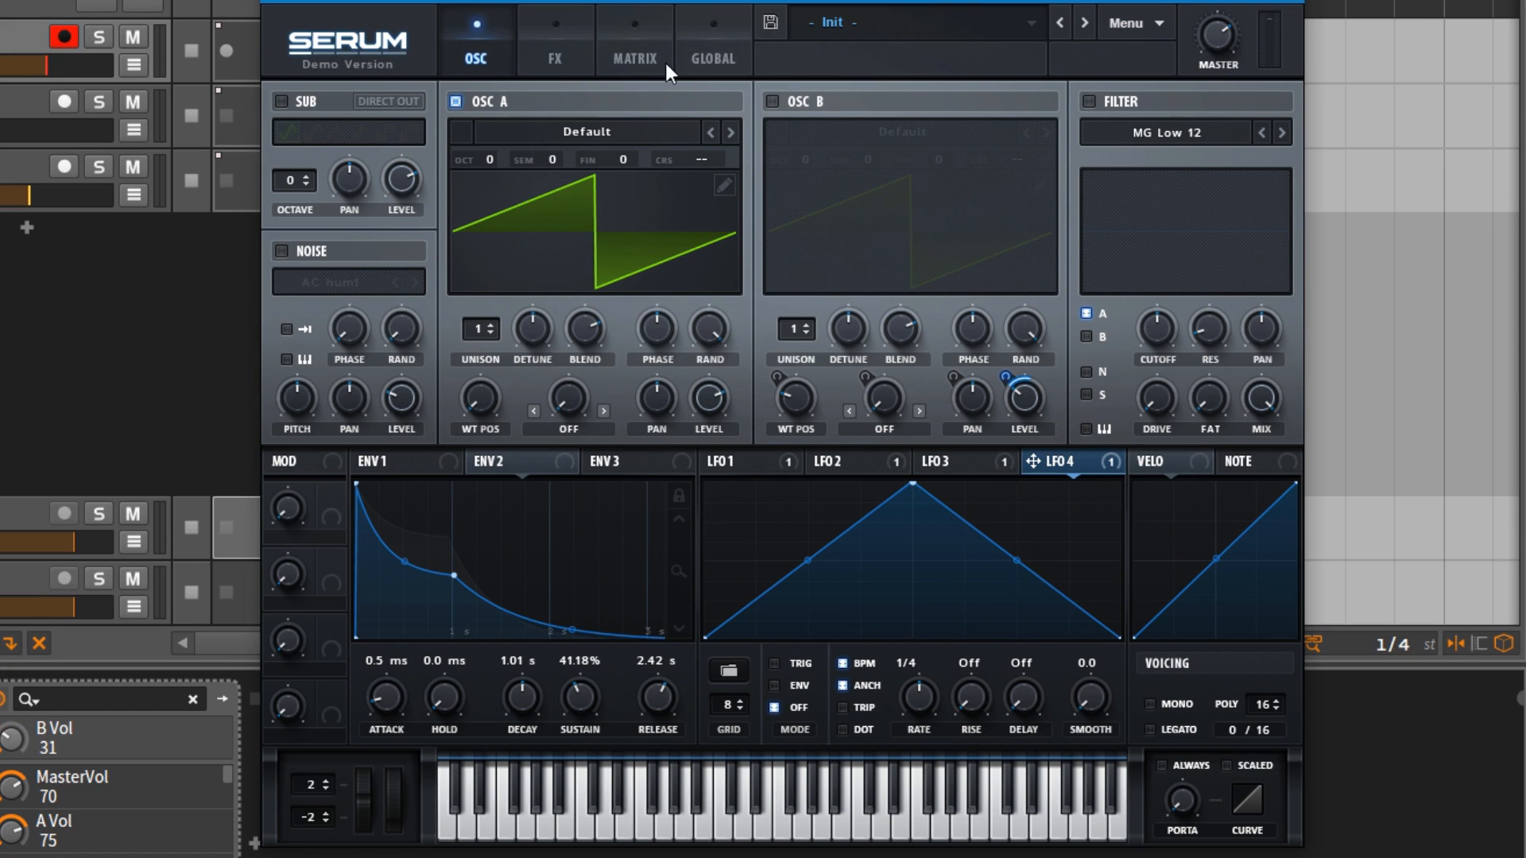
# Step: In the modulation matrix, set the LFO 3 amount to 72 and LFO 4 to 98, and reduce the LFO 1 and LFO 2 amounts
pyautogui.click(647, 55)
pyautogui.moveTo(612, 210); pyautogui.dragTo(584, 217)
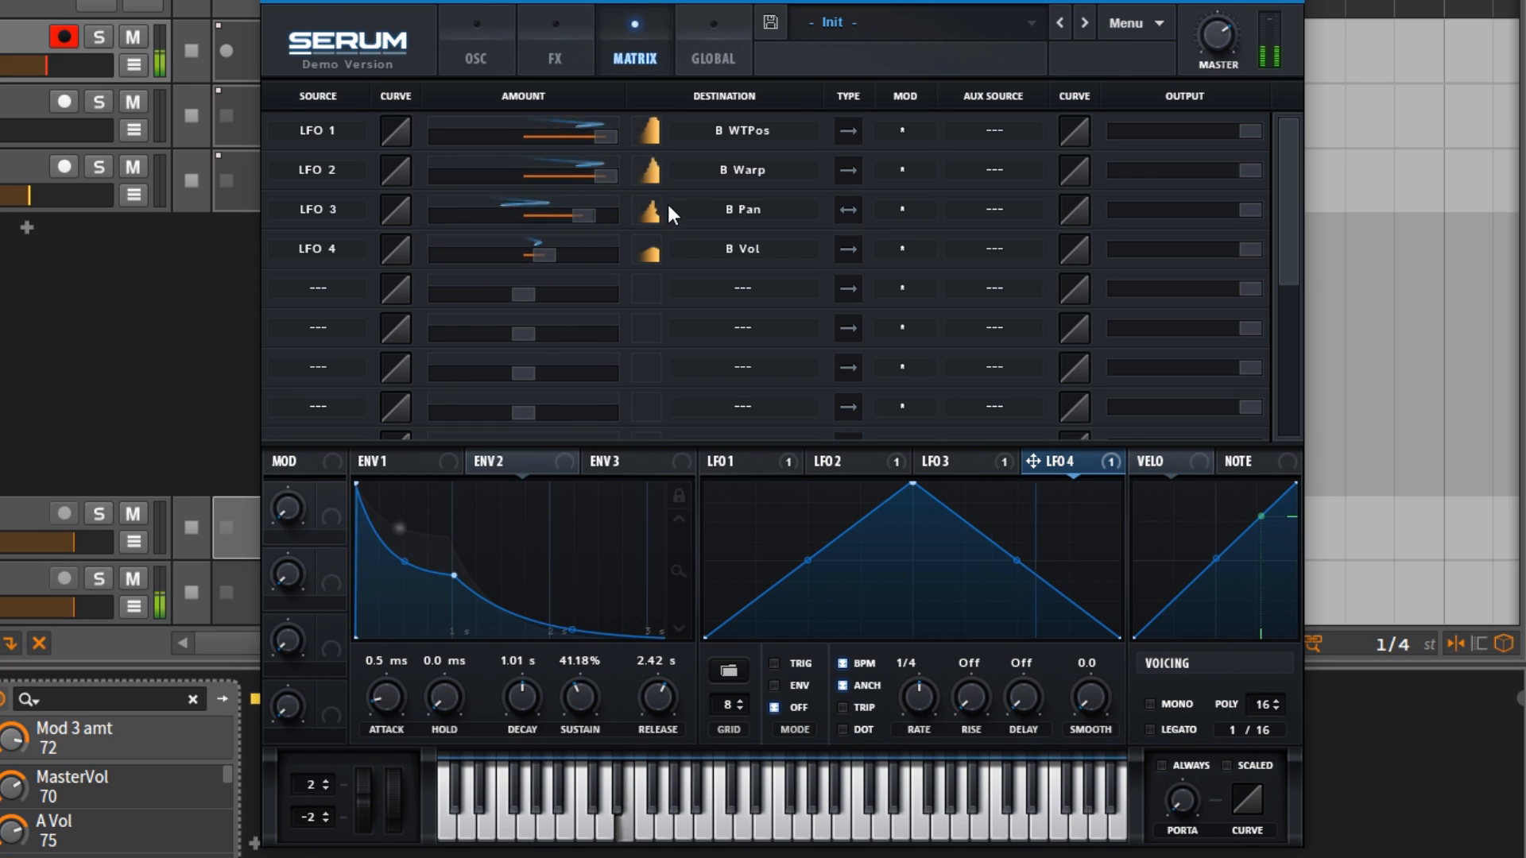
pyautogui.moveTo(598, 173); pyautogui.dragTo(566, 141)
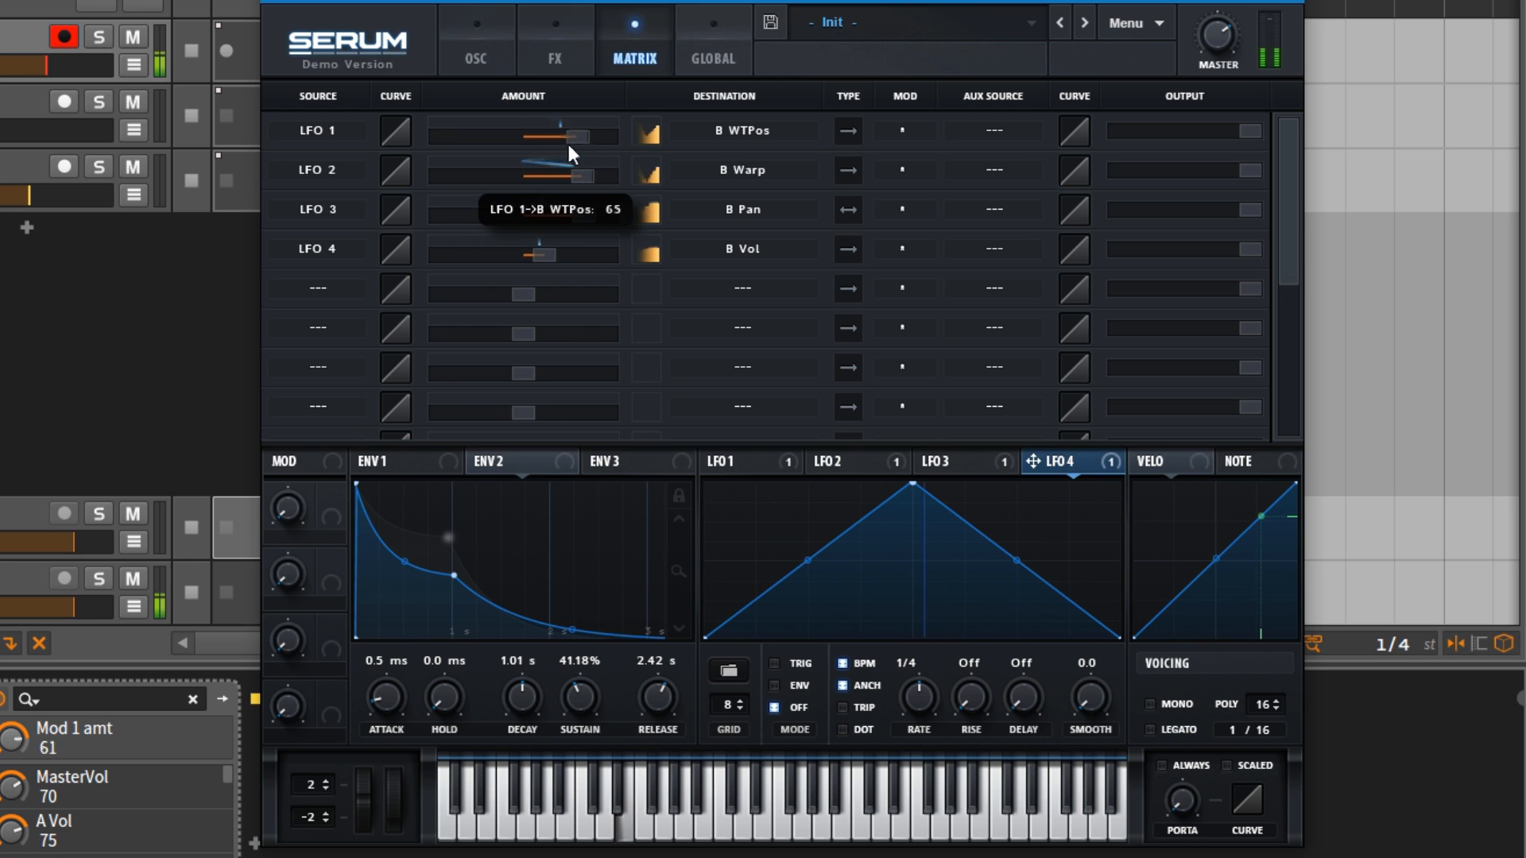
pyautogui.moveTo(545, 253); pyautogui.dragTo(629, 259)
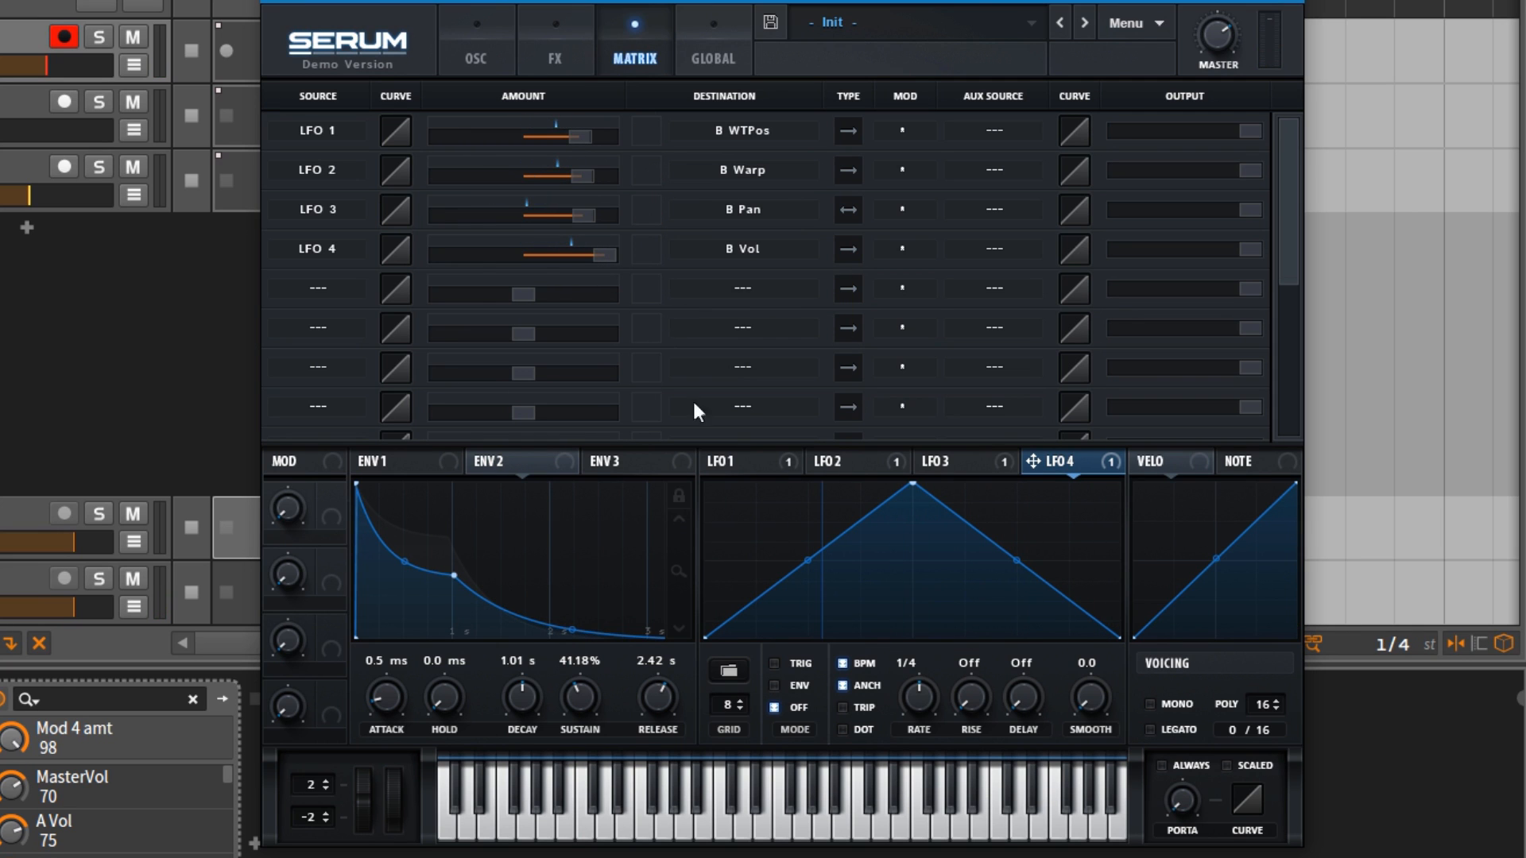
# Step: Look through the remaining empty slots of the modulation matrix
pyautogui.scroll(-4, 729, 298)
pyautogui.scroll(-3, 728, 294)
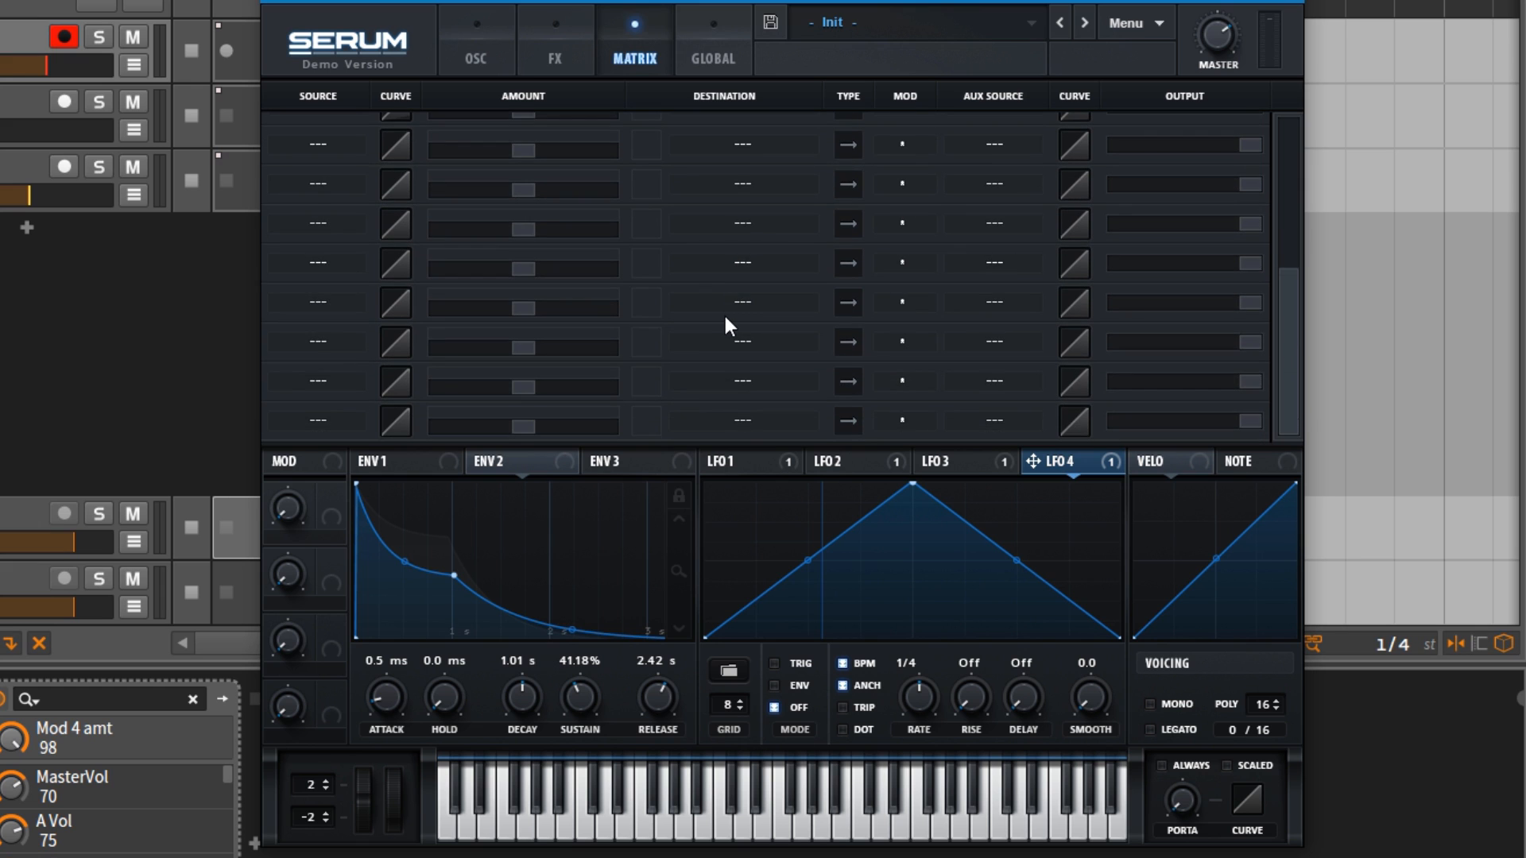
pyautogui.scroll(4, 723, 312)
pyautogui.scroll(2, 724, 326)
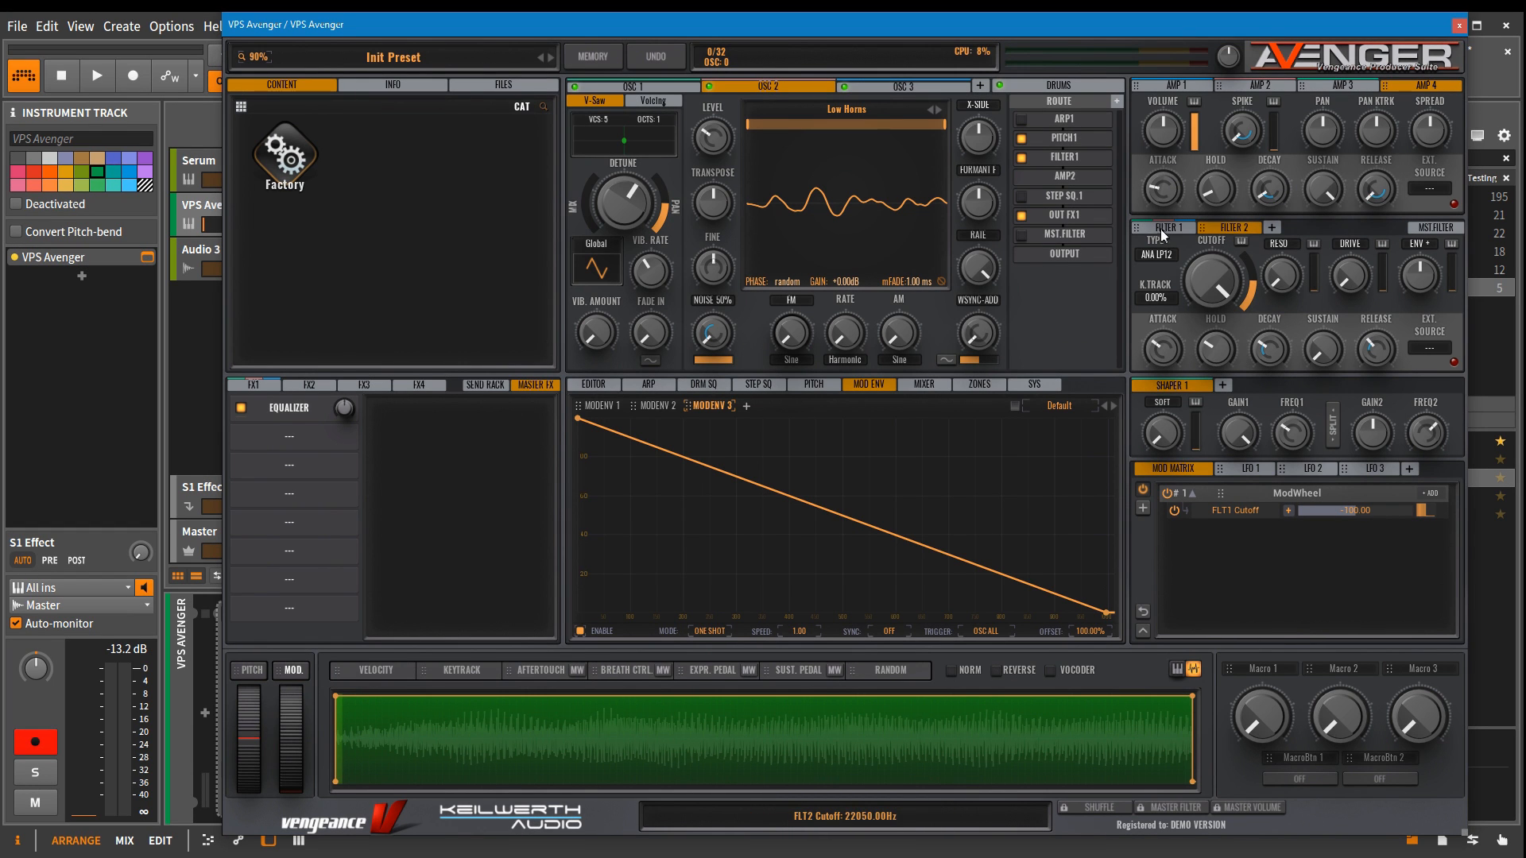
# Step: Switch to VPS Avenger and examine the amp and filter envelope controls, from attack through sustain
pyautogui.moveTo(1167, 193); pyautogui.dragTo(1216, 318)
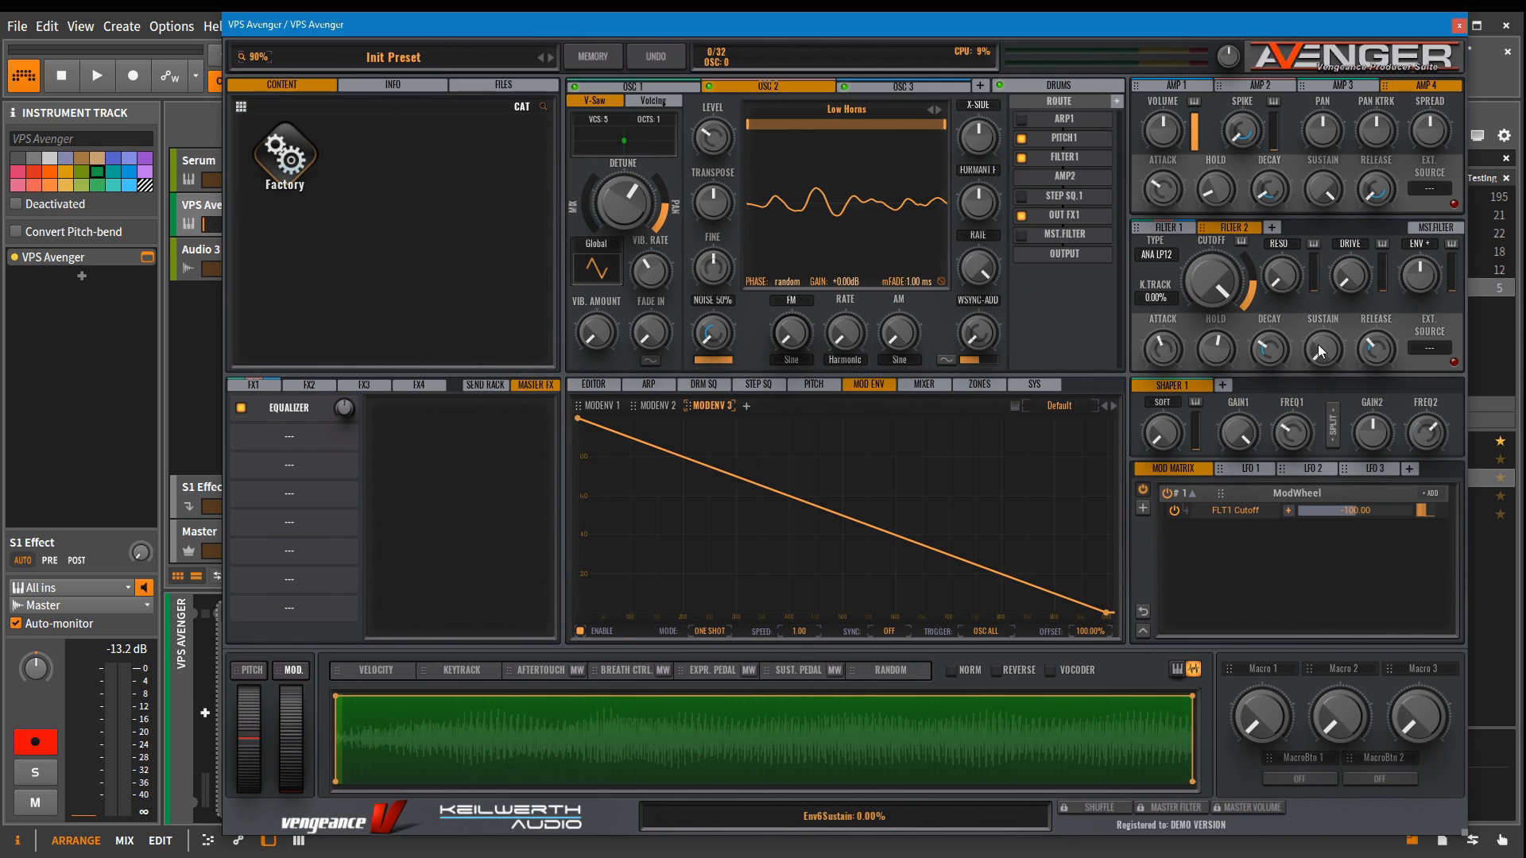
pyautogui.moveTo(1319, 351); pyautogui.dragTo(1323, 318)
# Step: Shape ModEnv 3 with added points for a dip, a second peak and a drop to zero, bending the first segment to a -4.02% curve
pyautogui.moveTo(721, 472); pyautogui.dragTo(743, 498)
pyautogui.doubleClick(720, 550)
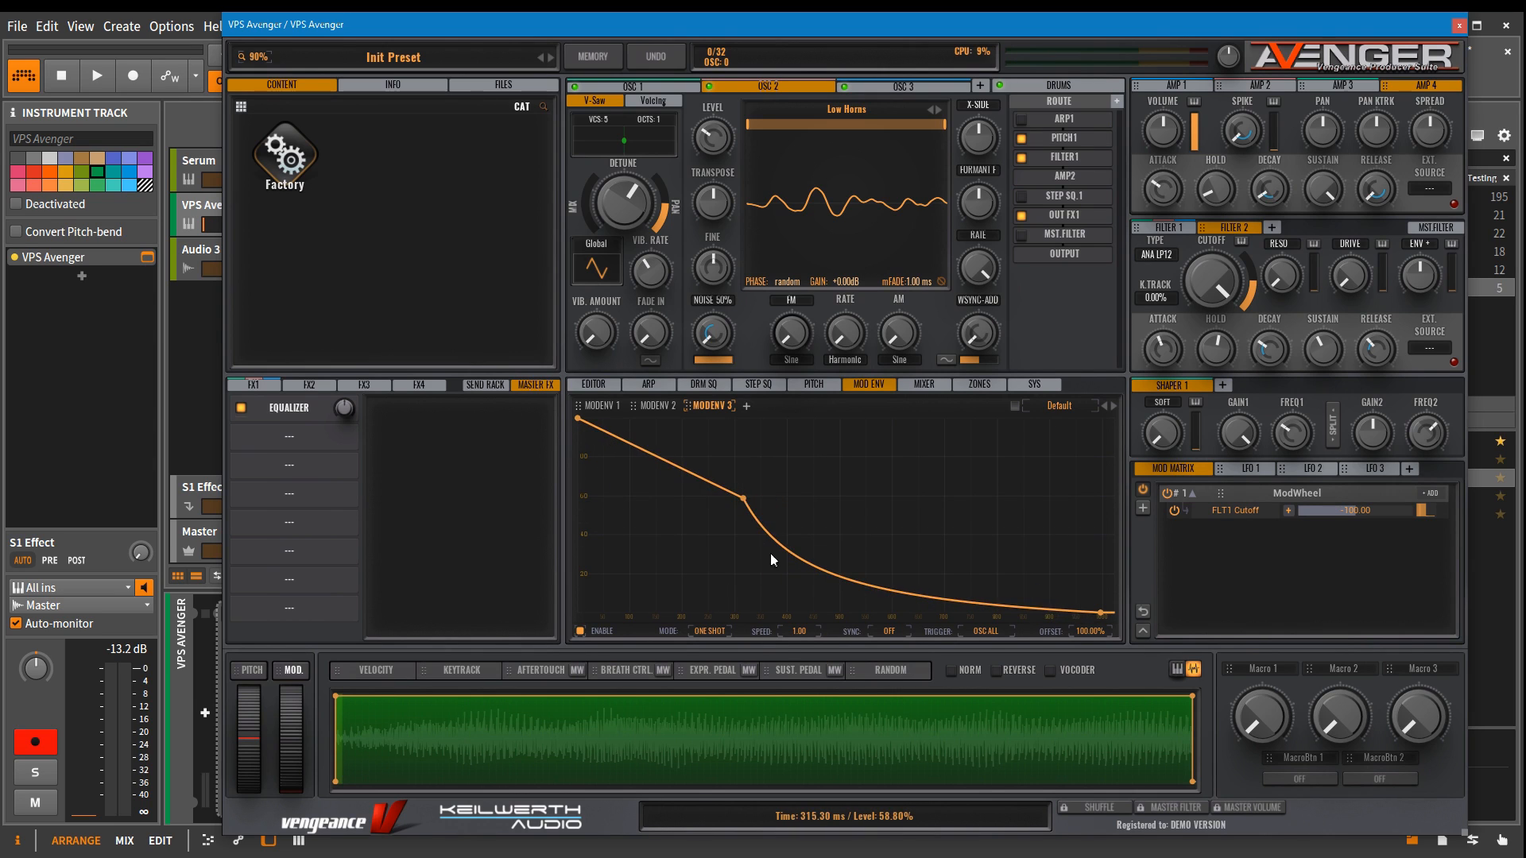
pyautogui.doubleClick(817, 574)
pyautogui.moveTo(817, 574); pyautogui.dragTo(886, 439)
pyautogui.doubleClick(925, 541)
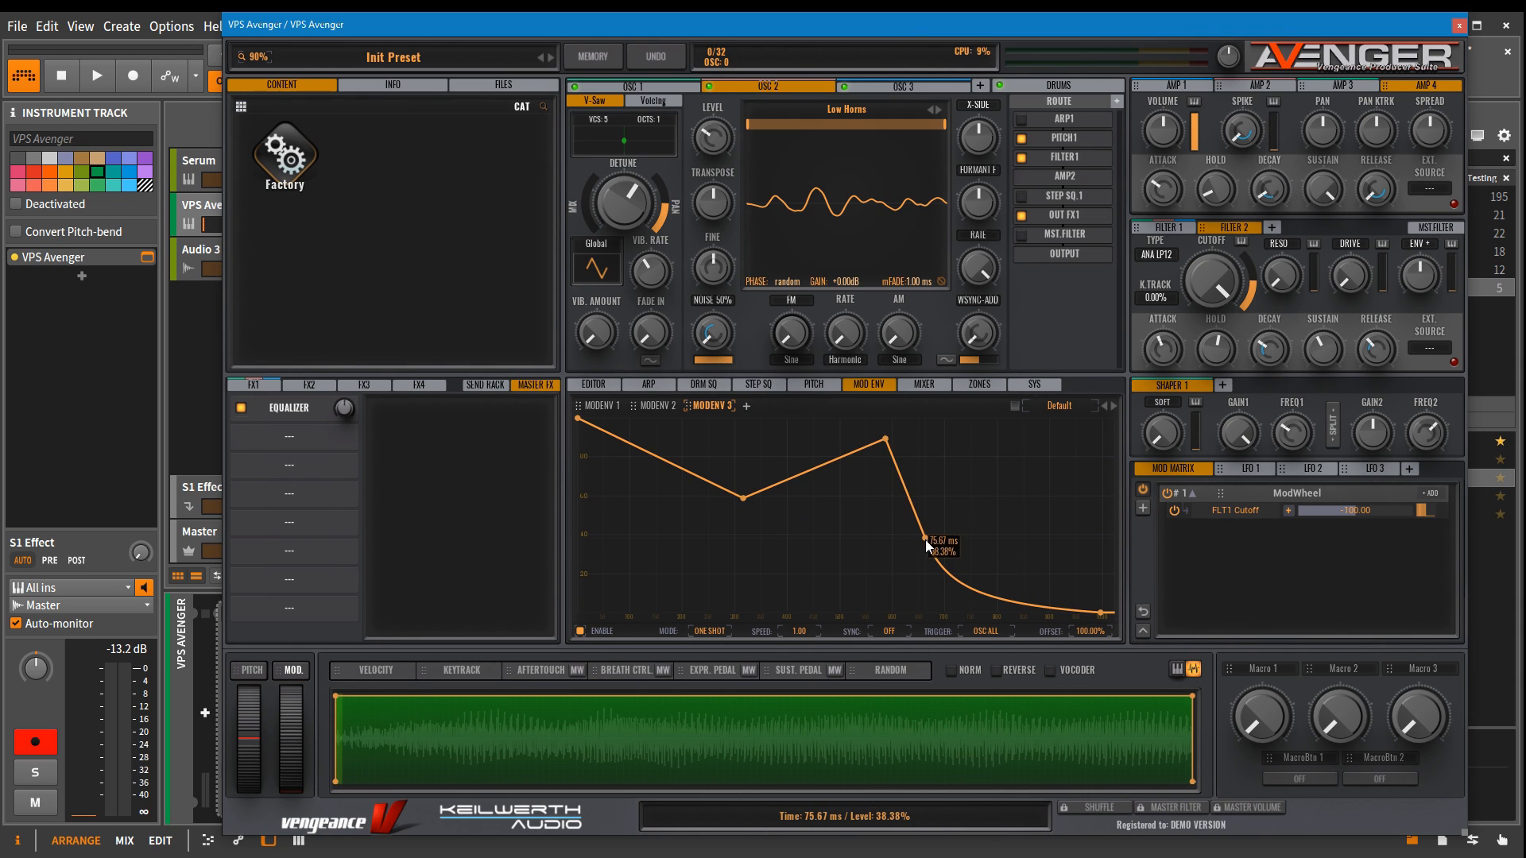
pyautogui.moveTo(925, 540); pyautogui.dragTo(957, 618)
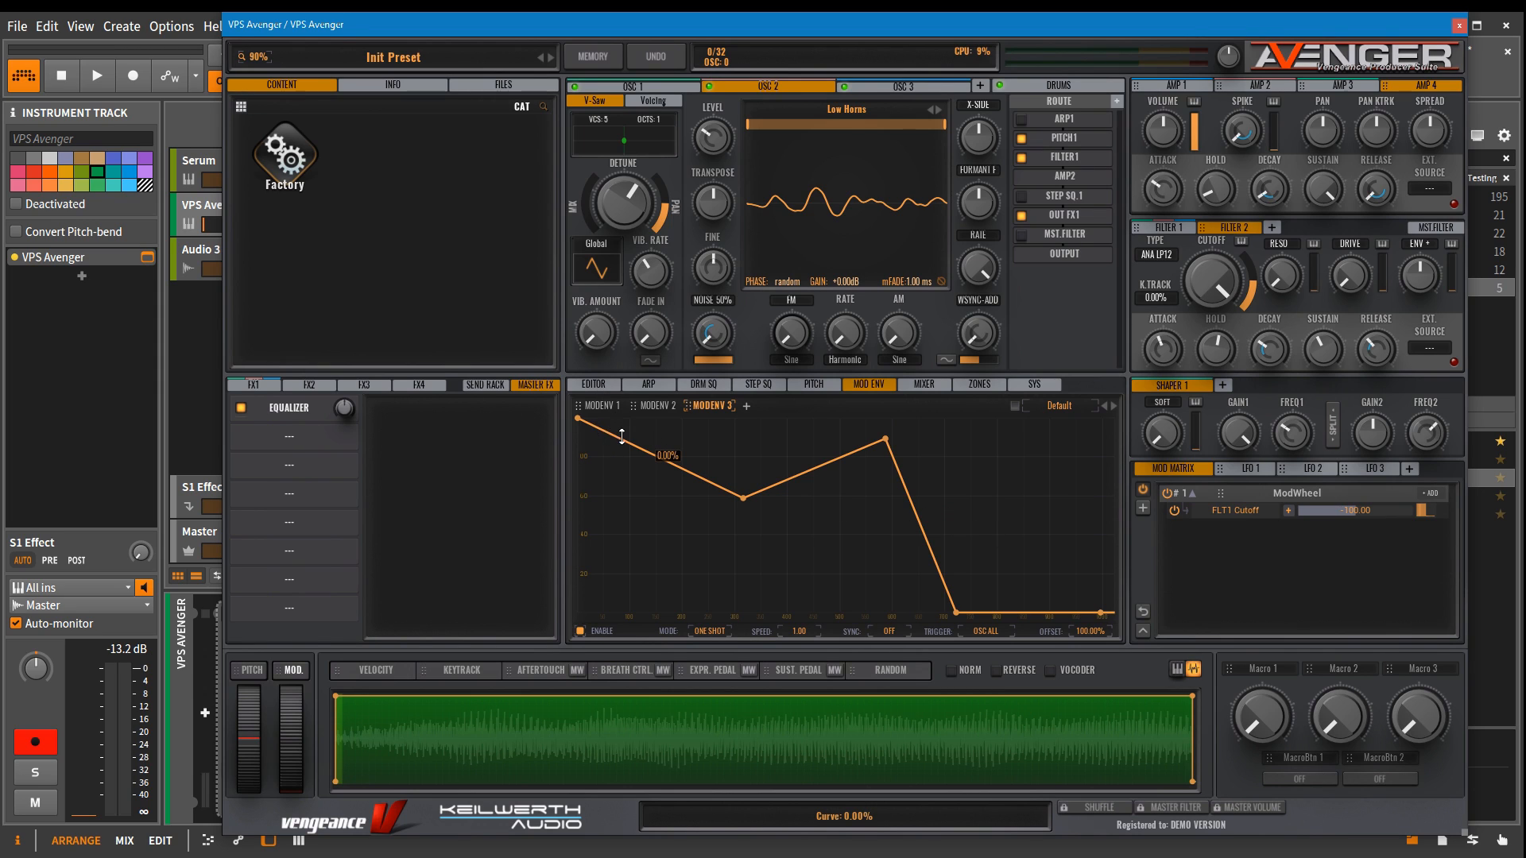
pyautogui.moveTo(622, 437); pyautogui.dragTo(612, 477)
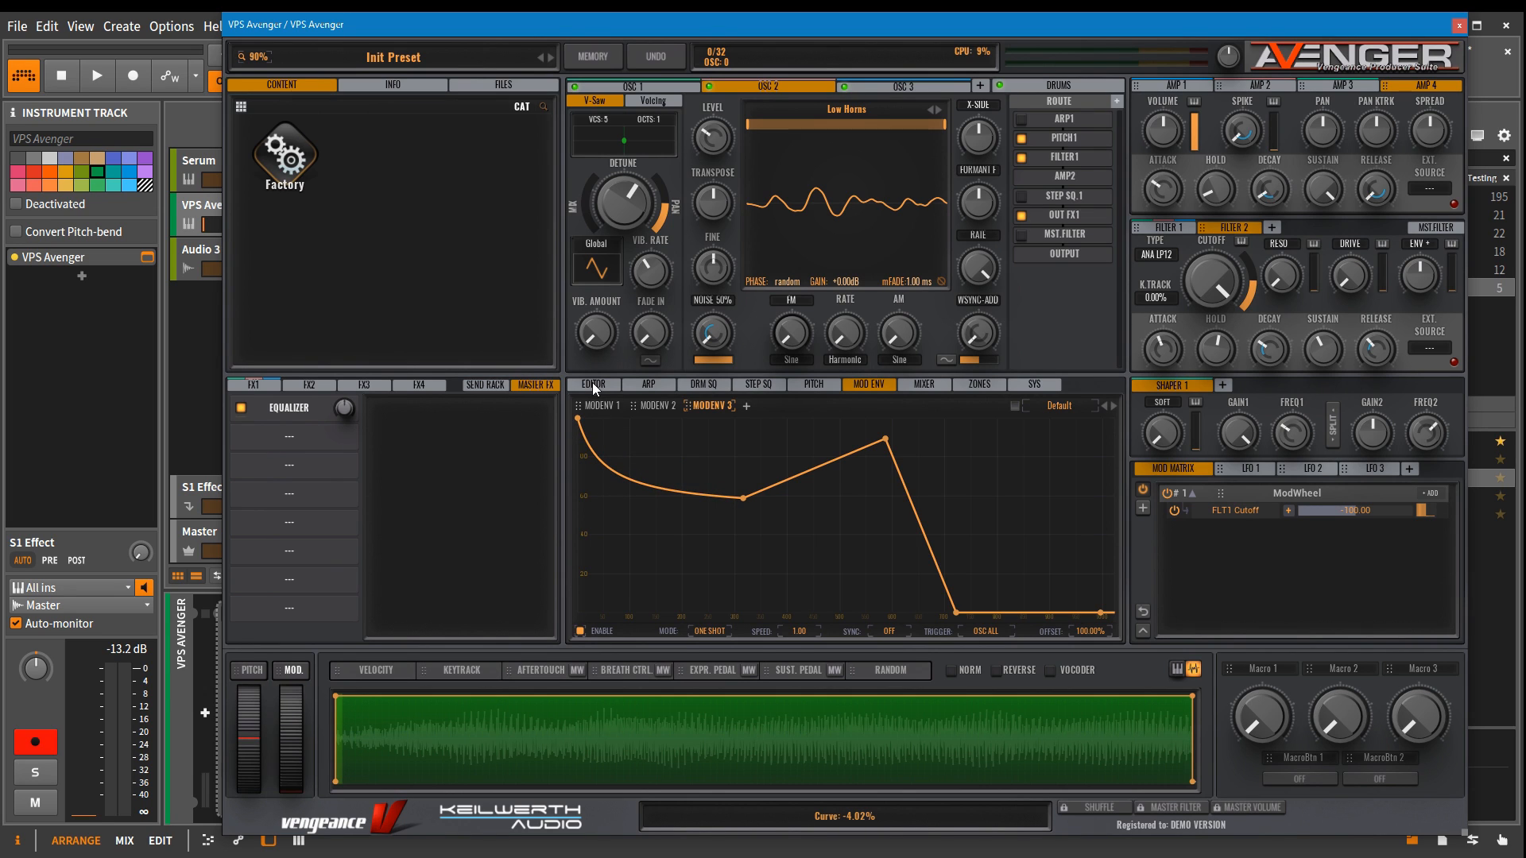
# Step: In the wavetable editor, shape the index envelope into a triangle with minimum ends and a central peak at maximum
pyautogui.click(595, 386)
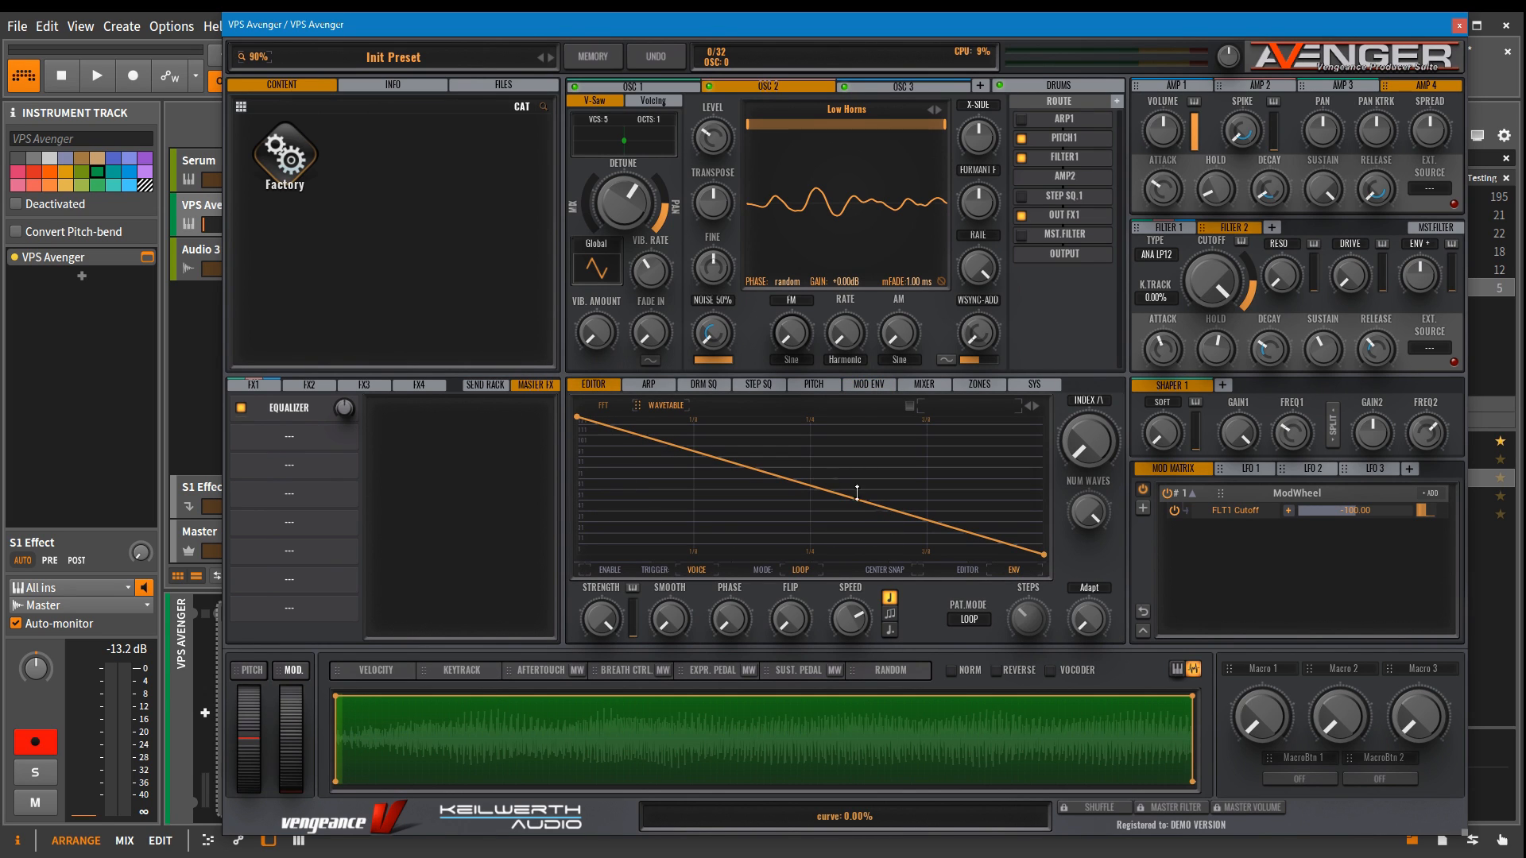
pyautogui.doubleClick(808, 482)
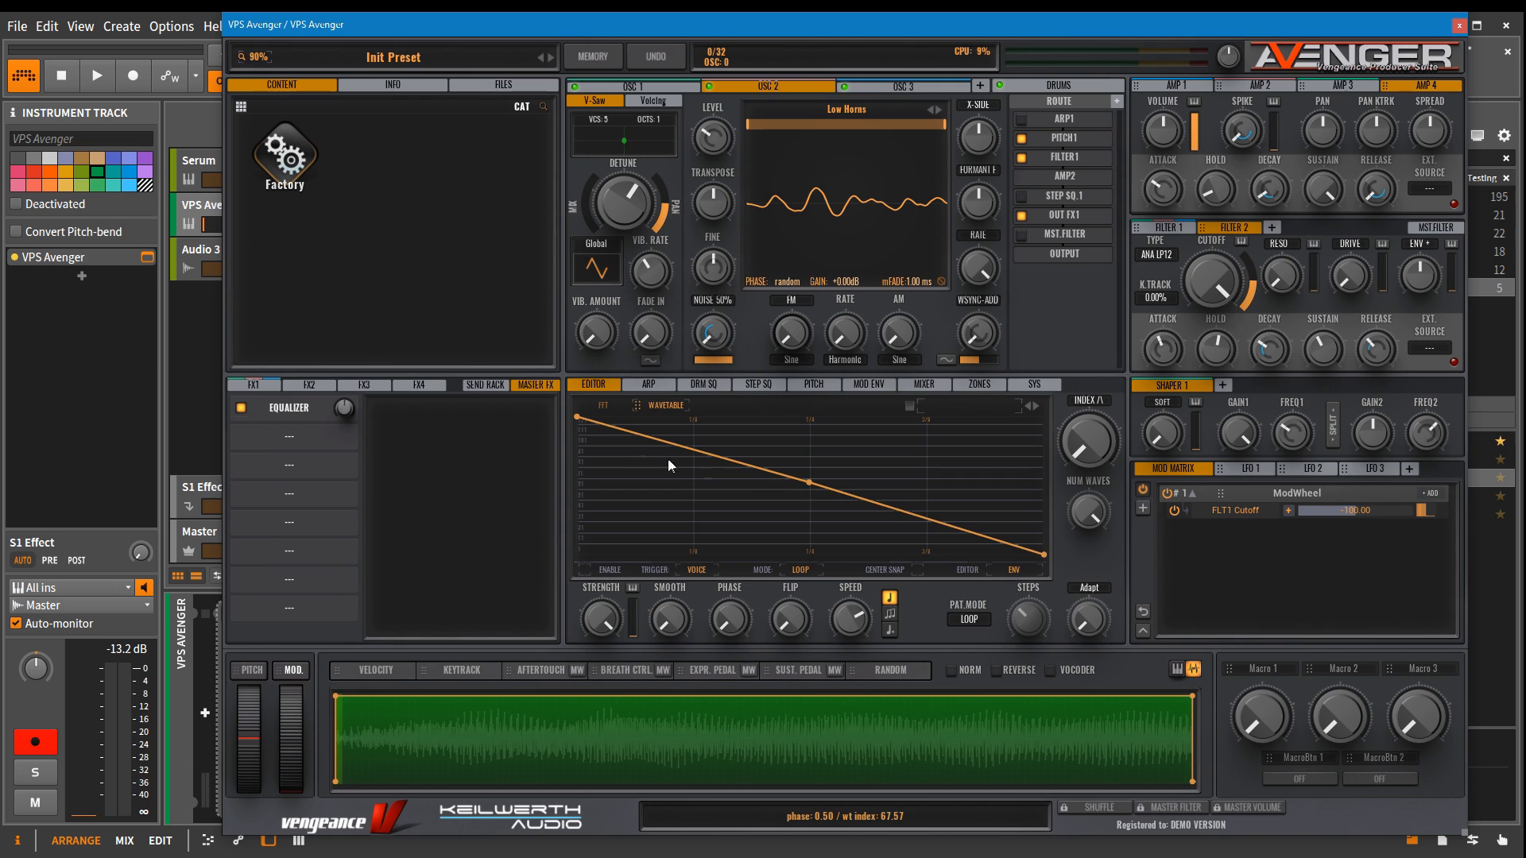
pyautogui.moveTo(578, 418); pyautogui.dragTo(560, 581)
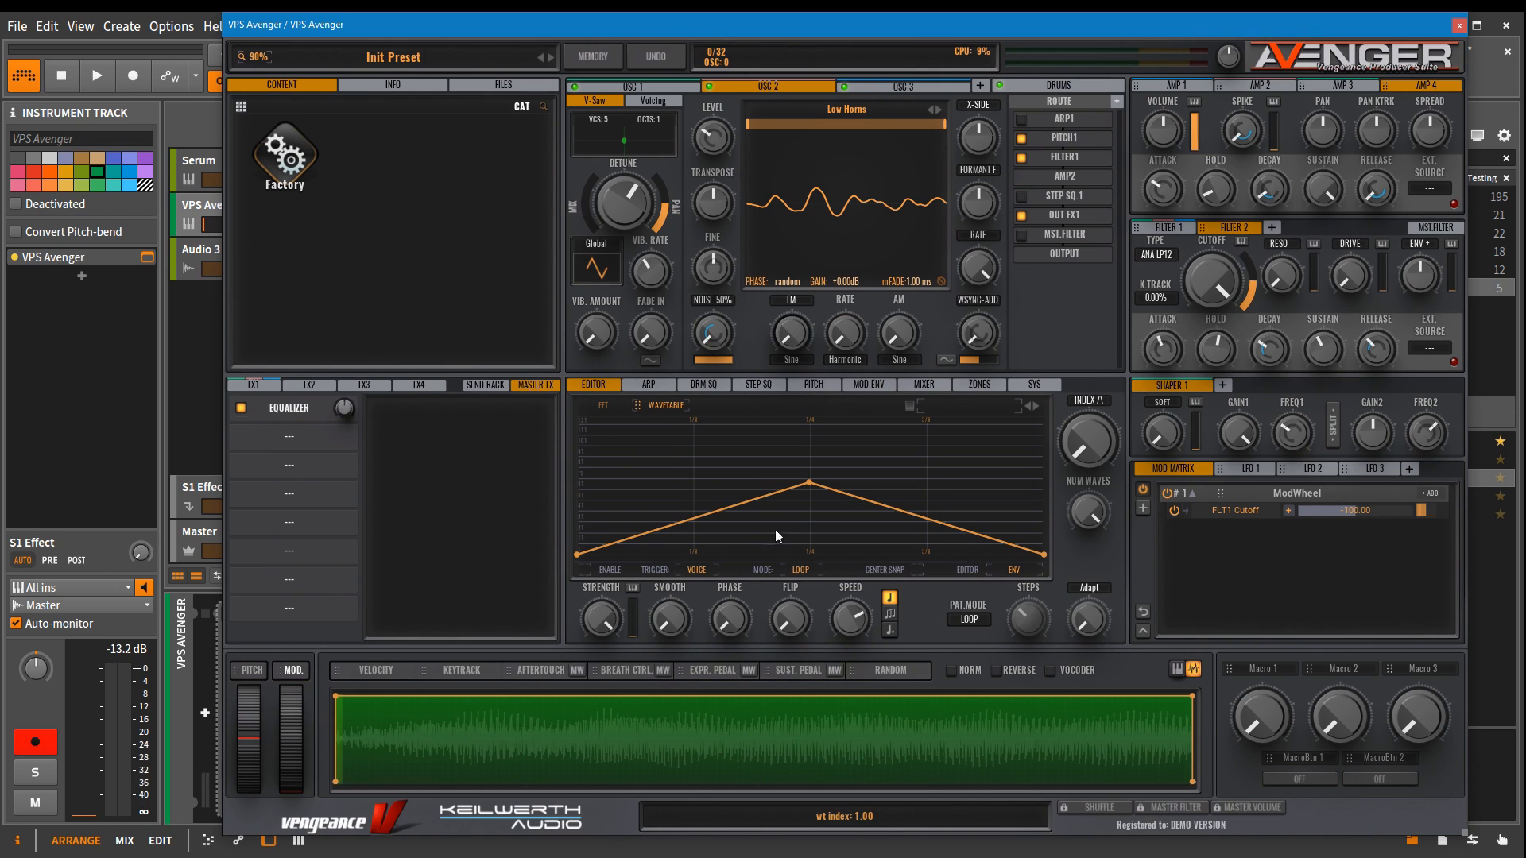
pyautogui.moveTo(808, 484); pyautogui.dragTo(816, 417)
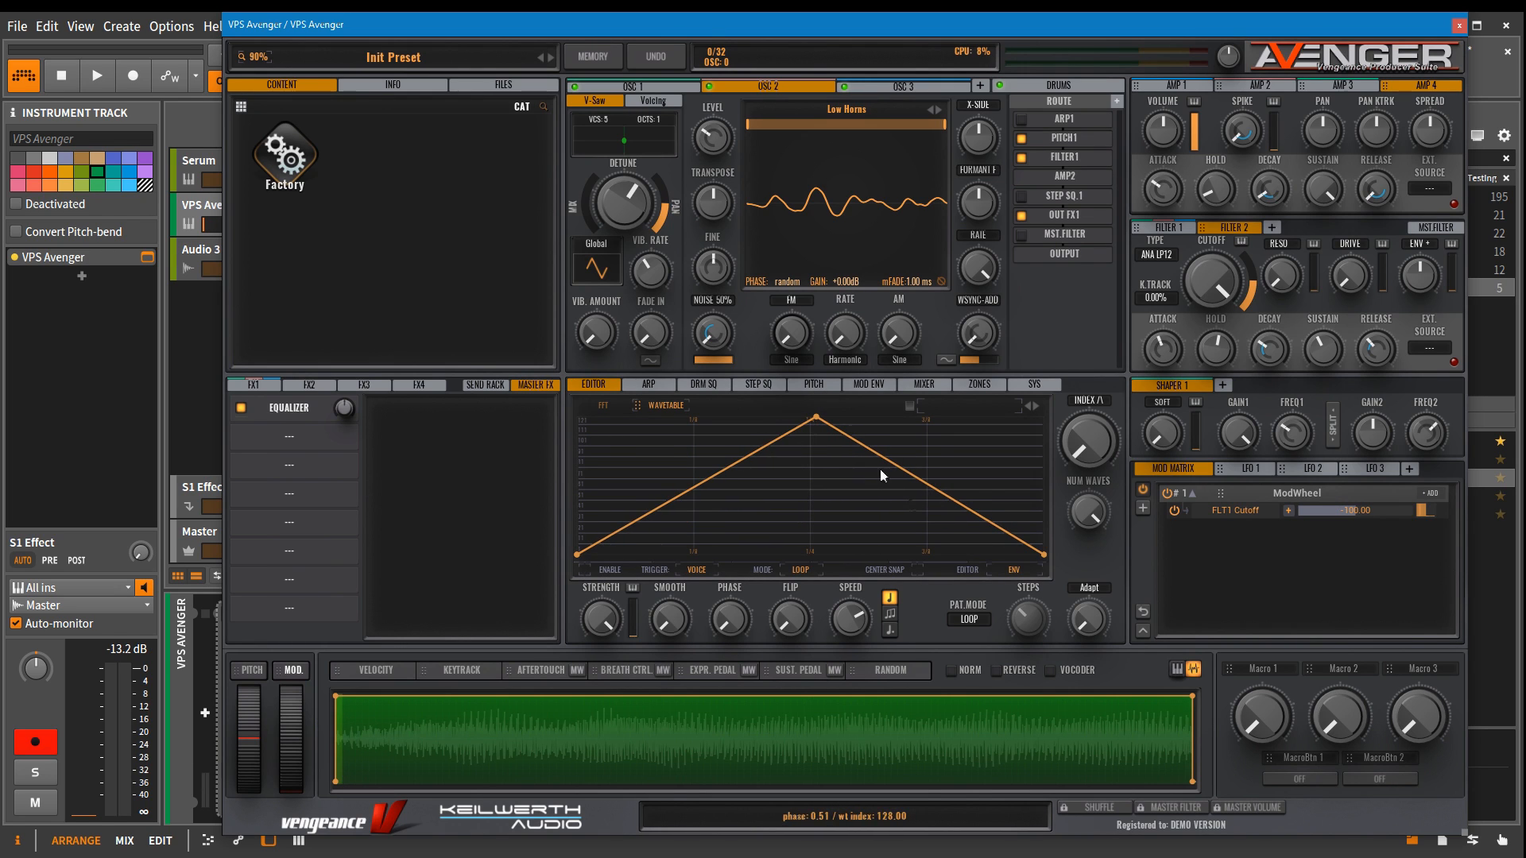
# Step: Set the wavetable editor mode to ENV + SEQ + MOD and increase the repeat counts of the first three sequence steps
pyautogui.click(1014, 571)
pyautogui.click(1023, 623)
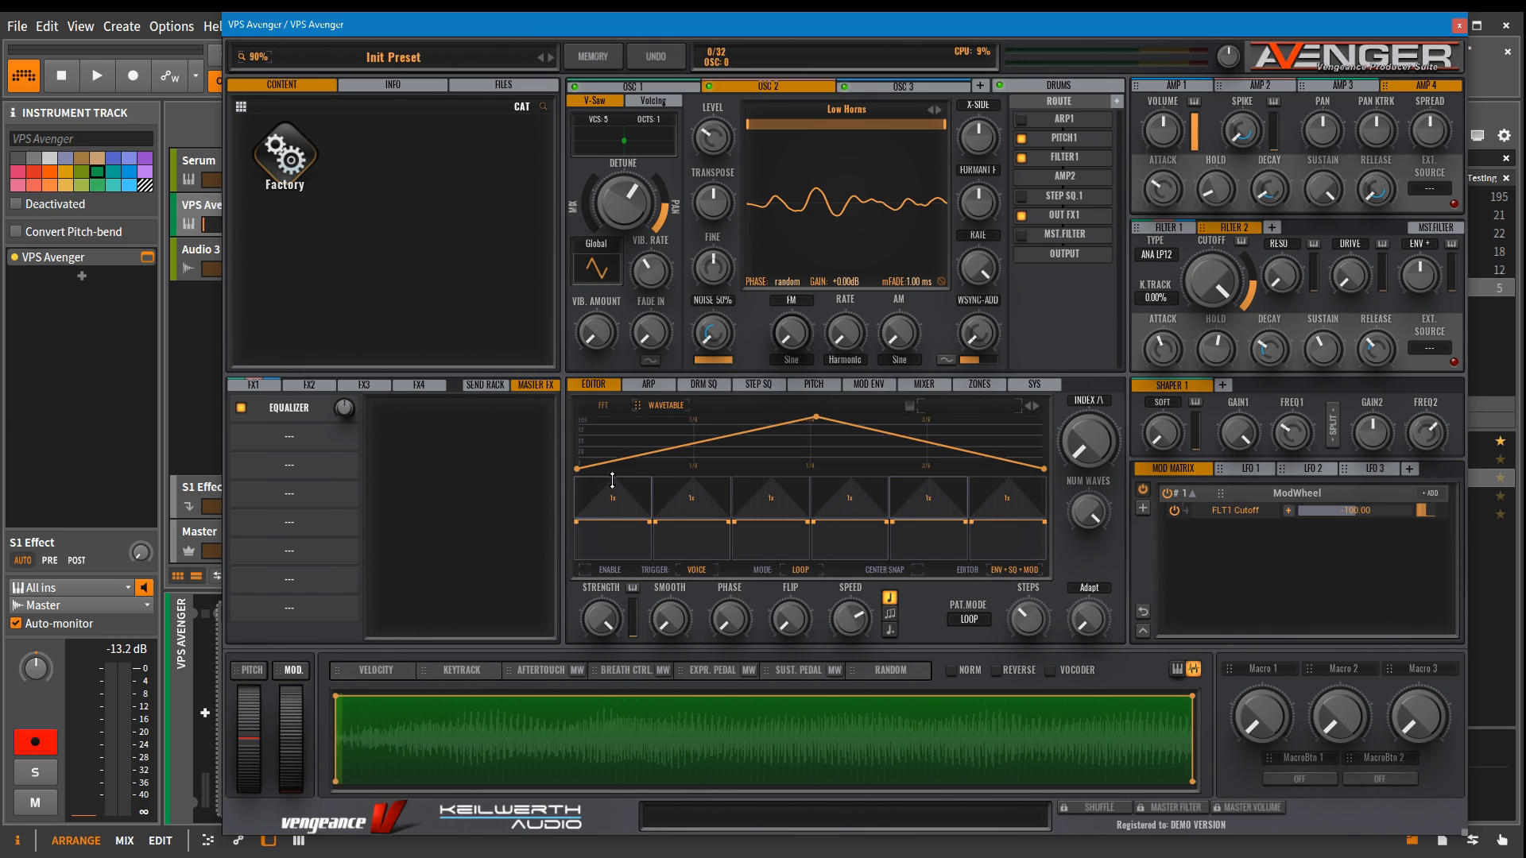
pyautogui.moveTo(617, 461); pyautogui.dragTo(617, 454)
pyautogui.moveTo(697, 501); pyautogui.dragTo(781, 455)
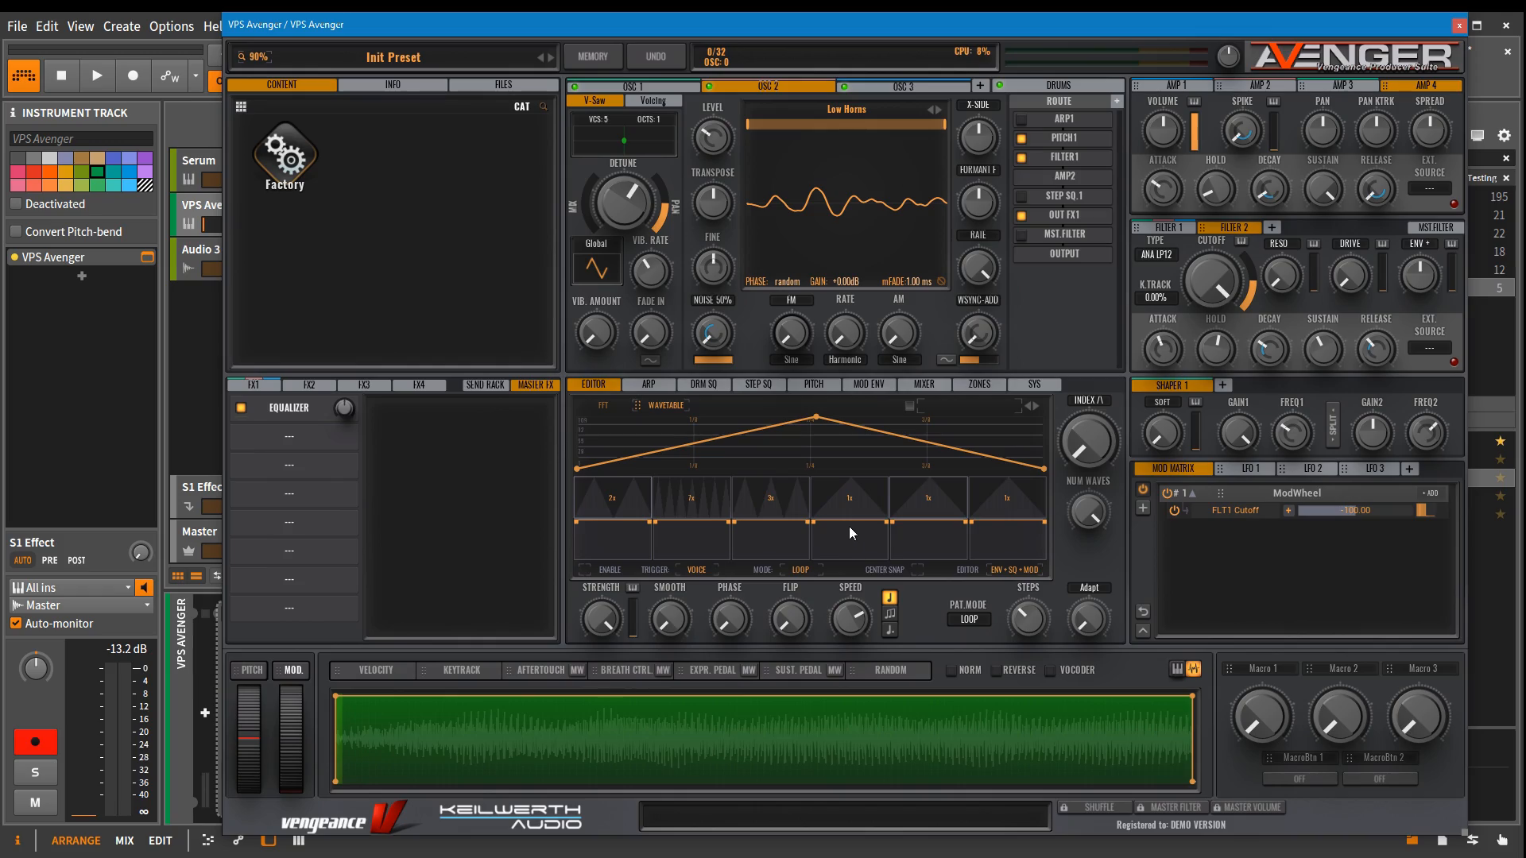